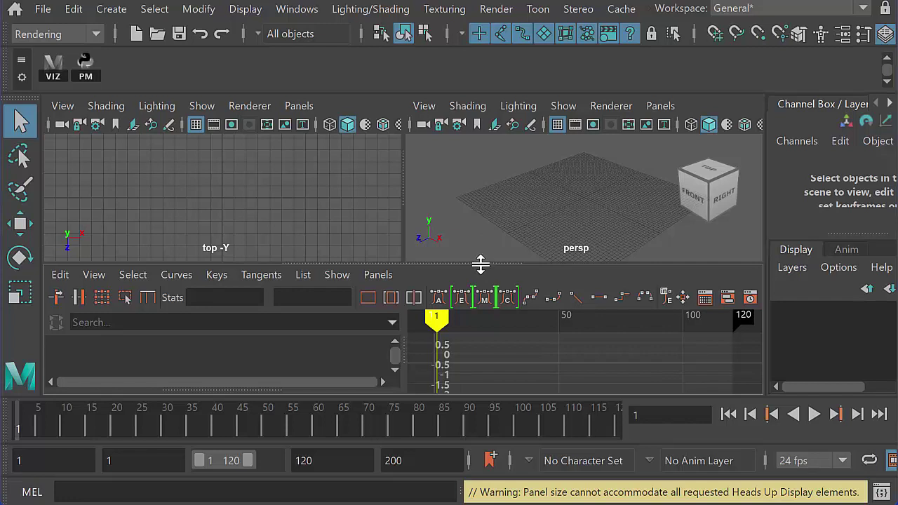
Enlarge the top and perspective viewports by shrinking the Graph Editor pane below them
{"action": "left_click_drag", "start_coordinate": [480, 263], "coordinate": [482, 293]}
{"action": "scroll", "coordinate": [513, 246], "scroll_direction": "down", "scroll_amount": 3}
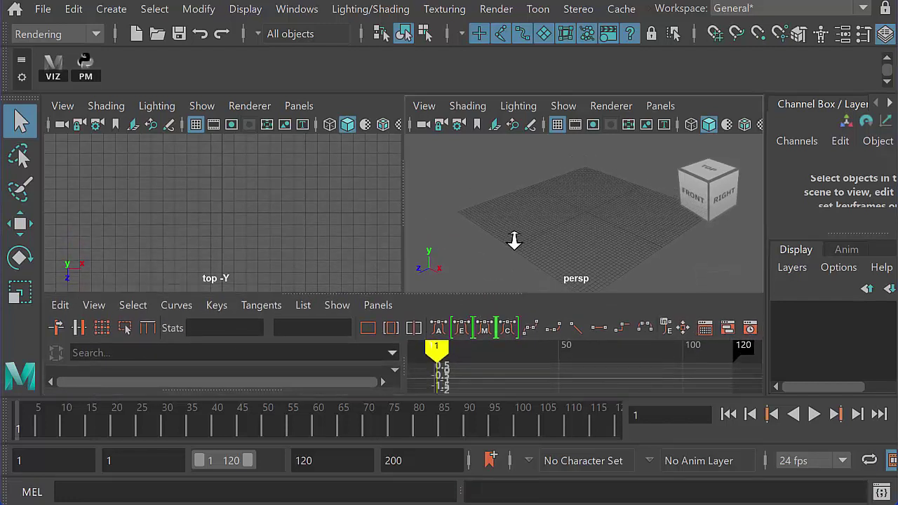
{"action": "scroll", "coordinate": [513, 242], "scroll_direction": "up", "scroll_amount": 3}
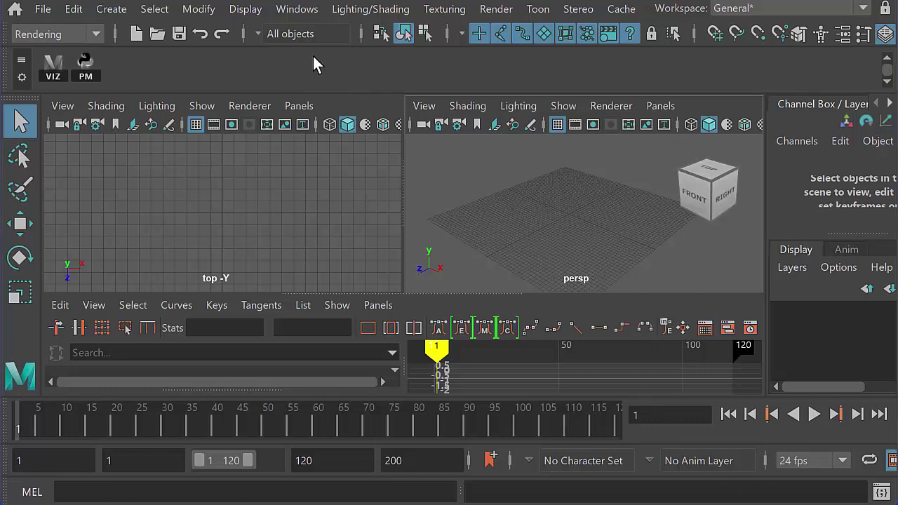
Open the Content Browser, then reposition and narrow its window so that its folder tree is accessible
{"action": "left_click", "coordinate": [292, 11]}
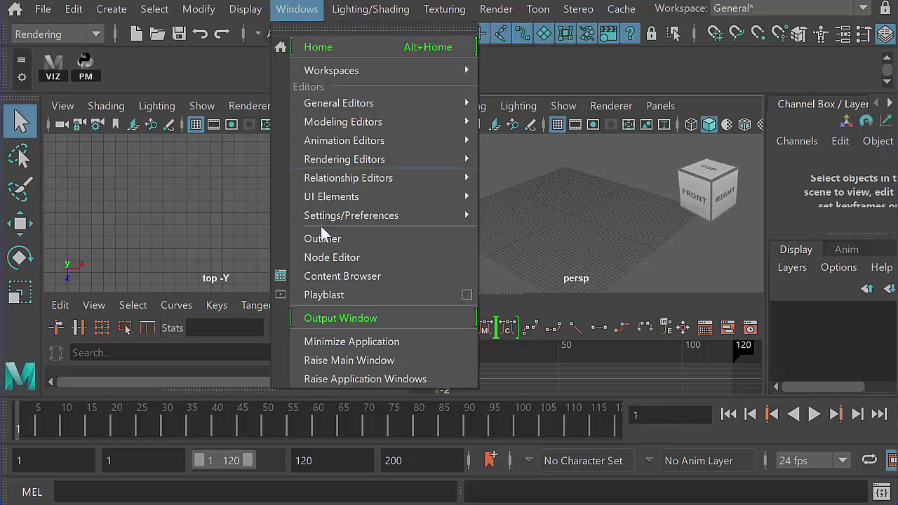
{"action": "left_click", "coordinate": [340, 275]}
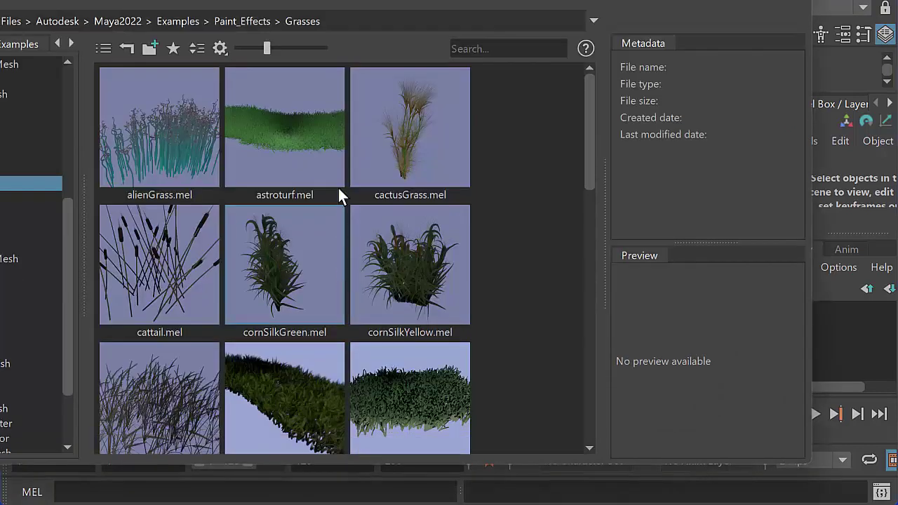
{"action": "left_click_drag", "start_coordinate": [383, 2], "coordinate": [421, 1]}
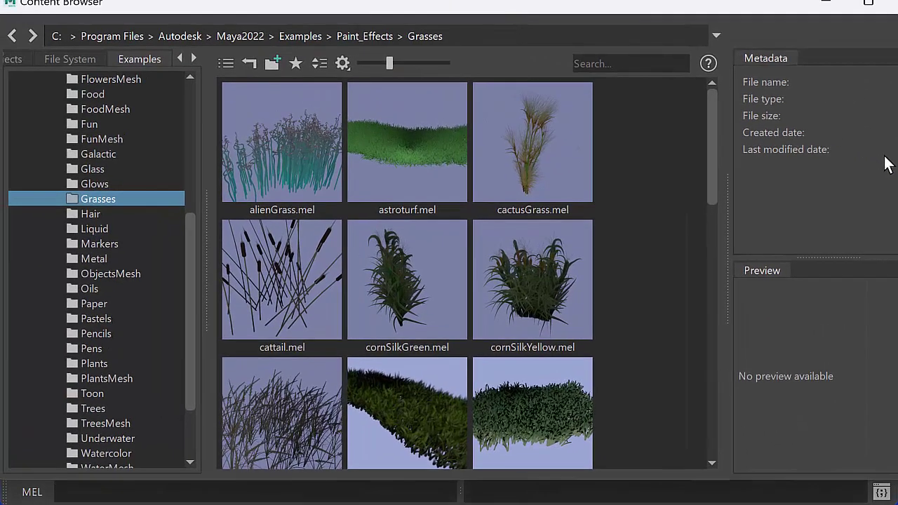
{"action": "left_click_drag", "start_coordinate": [897, 158], "coordinate": [787, 157]}
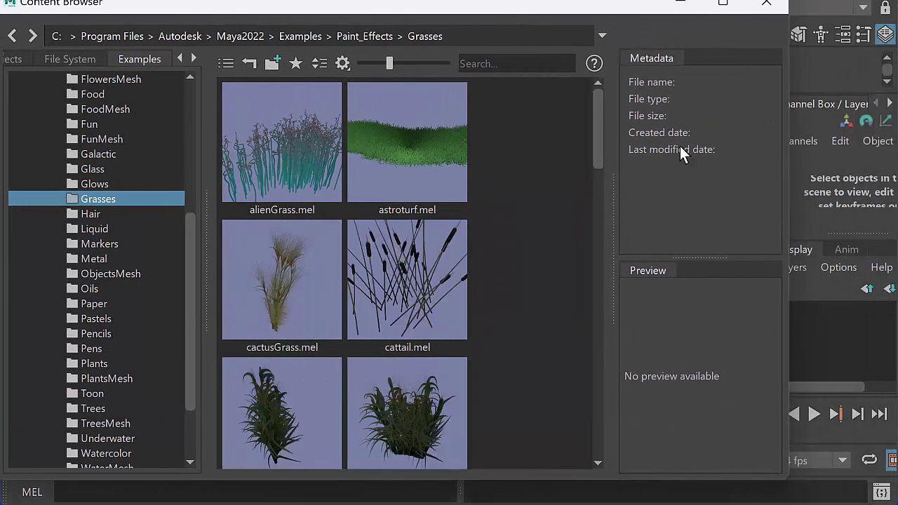
Collapse the Paint Effects examples and open the FX > Fluids > Ocean Examples folder
{"action": "mouse_move", "coordinate": [187, 230]}
{"action": "left_mouse_down"}
{"action": "mouse_move", "coordinate": [185, 239]}
{"action": "mouse_move", "coordinate": [187, 93]}
{"action": "left_mouse_up"}
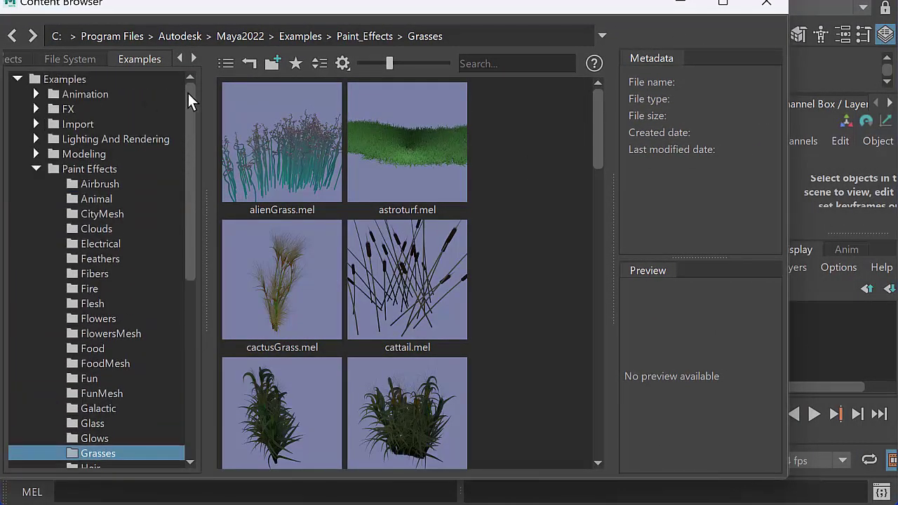
{"action": "left_click", "coordinate": [35, 169]}
{"action": "left_click", "coordinate": [36, 109]}
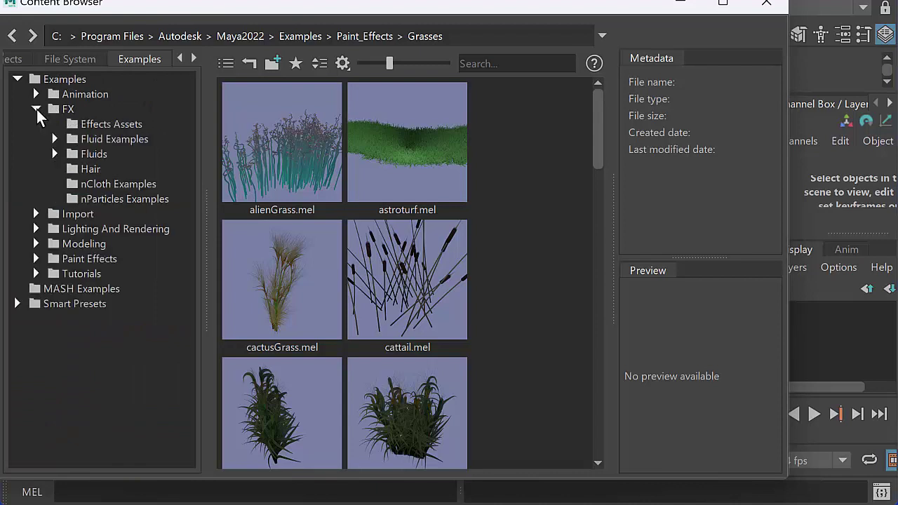
{"action": "left_click", "coordinate": [55, 153]}
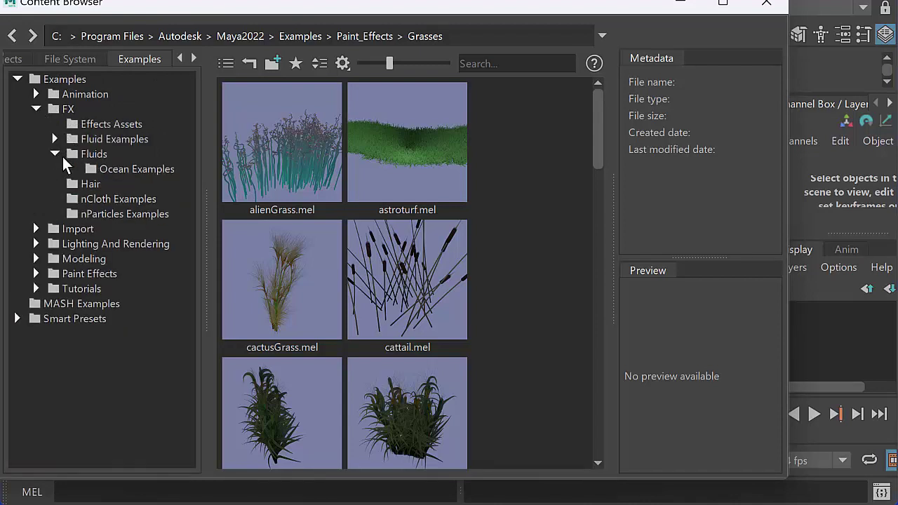
{"action": "left_click", "coordinate": [108, 168]}
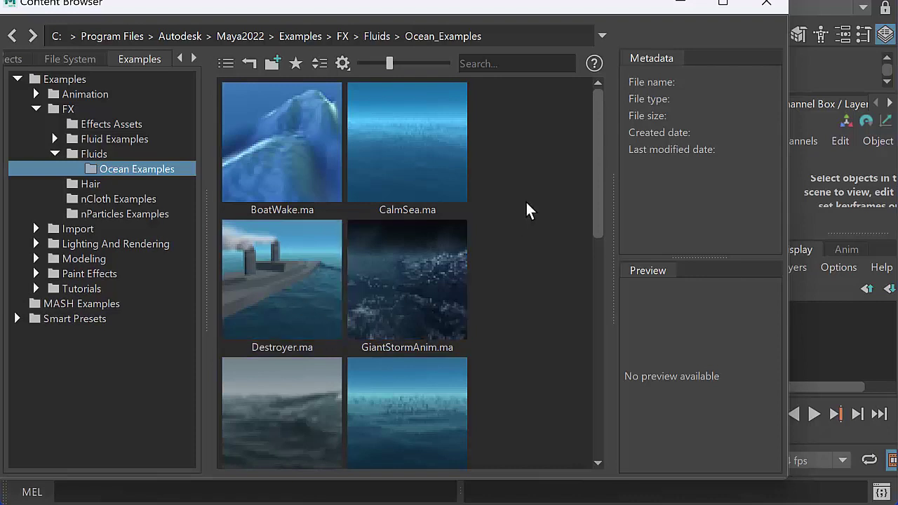
Import the UnderwaterCaustics.ma example into the scene and close the Content Browser
{"action": "left_click_drag", "start_coordinate": [596, 156], "coordinate": [605, 379]}
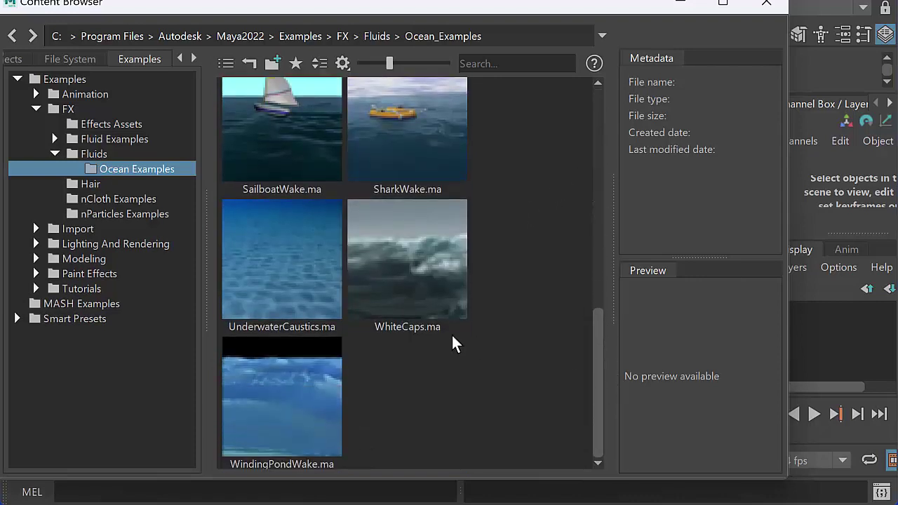
{"action": "left_click", "coordinate": [274, 269]}
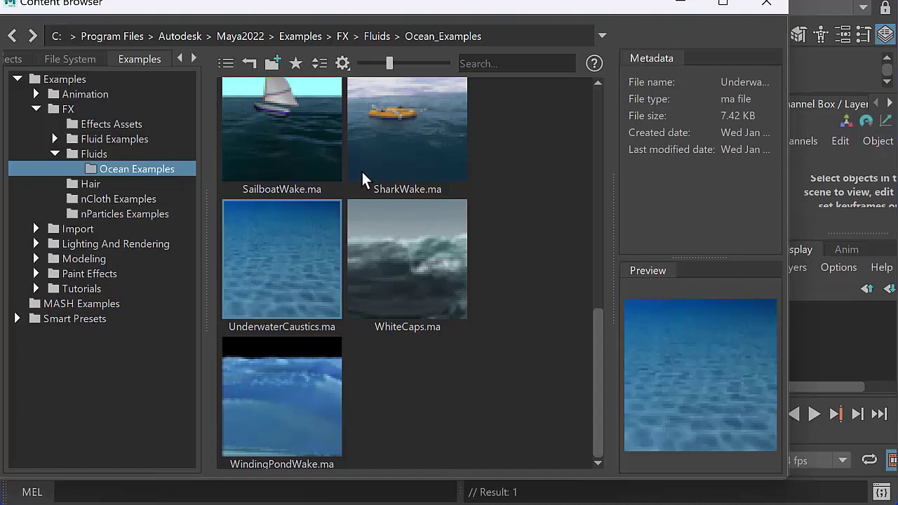
{"action": "left_click", "coordinate": [766, 3]}
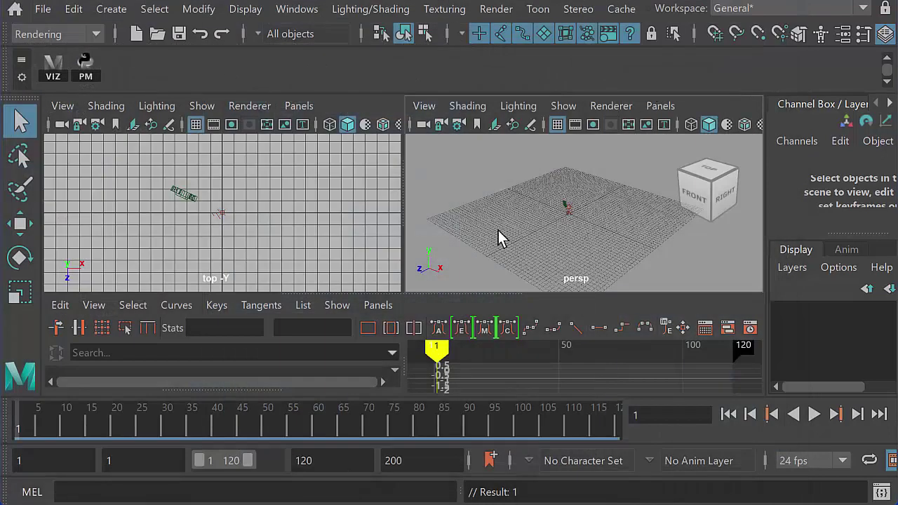
Maximize the perspective view and examine the layout and extent of the imported underwater scene
{"action": "key", "text": "space"}
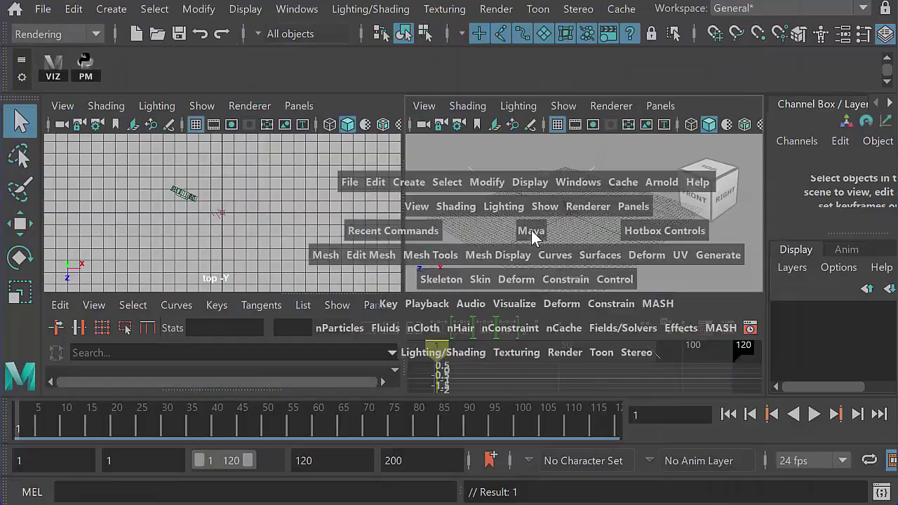
{"action": "left_click_drag", "start_coordinate": [395, 314], "coordinate": [456, 274], "text": "alt"}
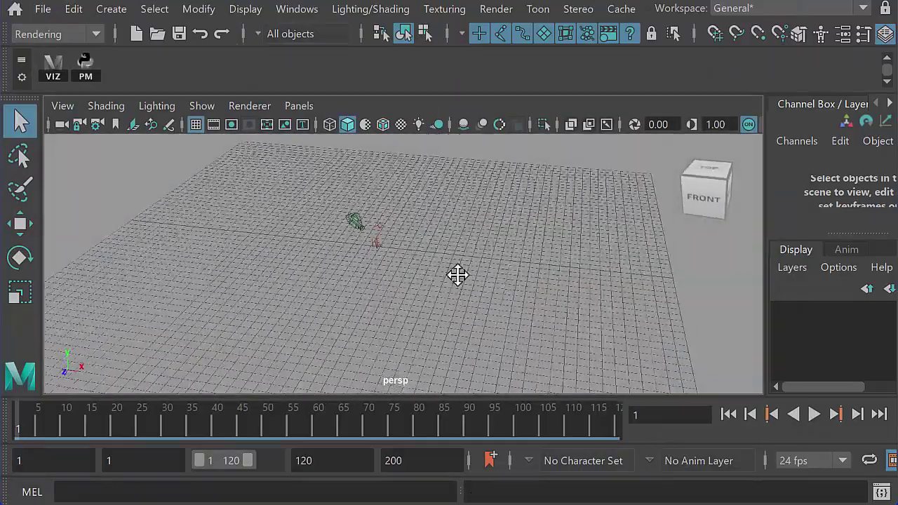
{"action": "middle_click_drag", "start_coordinate": [457, 274], "coordinate": [462, 300], "text": "alt"}
{"action": "right_click_drag", "start_coordinate": [421, 294], "coordinate": [165, 292], "text": "alt"}
{"action": "middle_click_drag", "start_coordinate": [287, 266], "coordinate": [333, 293], "text": "alt"}
{"action": "right_click_drag", "start_coordinate": [333, 292], "coordinate": [270, 284], "text": "alt"}
{"action": "middle_click_drag", "start_coordinate": [269, 284], "coordinate": [283, 243], "text": "alt"}
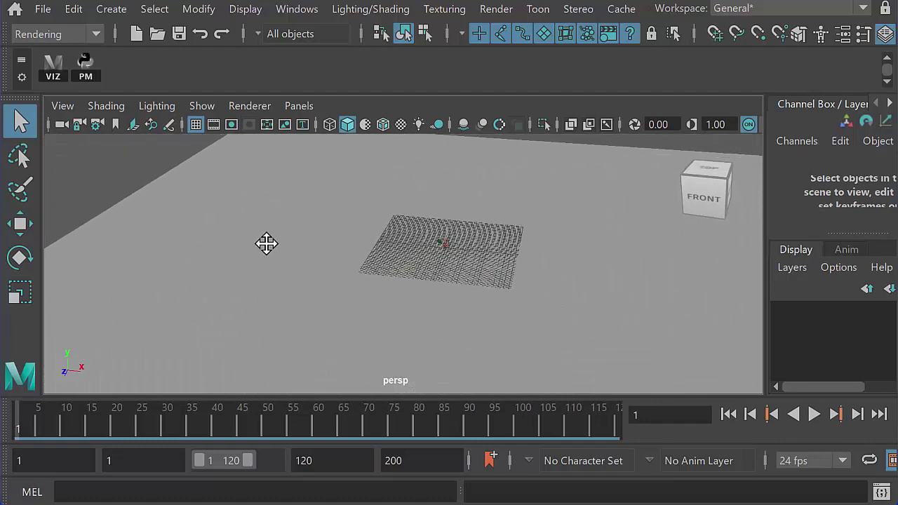
{"action": "right_click_drag", "start_coordinate": [266, 243], "coordinate": [460, 280], "text": "alt"}
{"action": "left_click", "coordinate": [211, 110]}
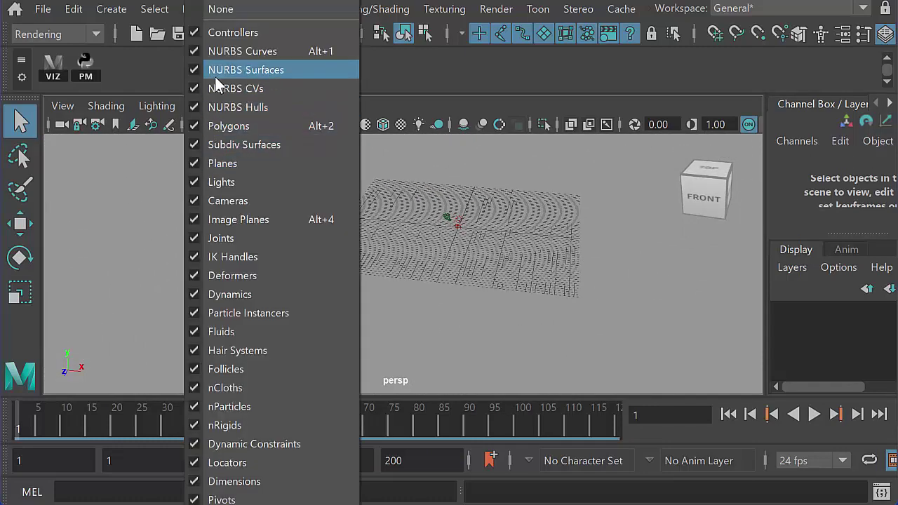
{"action": "left_click", "coordinate": [168, 1]}
Select the imported underwater camera and look through it in the viewport
{"action": "middle_click_drag", "start_coordinate": [346, 227], "coordinate": [280, 249], "text": "alt"}
{"action": "right_click_drag", "start_coordinate": [281, 249], "coordinate": [456, 289], "text": "alt"}
{"action": "left_click_drag", "start_coordinate": [359, 277], "coordinate": [418, 275], "text": "alt"}
{"action": "middle_click_drag", "start_coordinate": [400, 277], "coordinate": [427, 312], "text": "alt"}
{"action": "right_click_drag", "start_coordinate": [428, 311], "coordinate": [639, 344], "text": "alt"}
{"action": "left_click", "coordinate": [363, 253]}
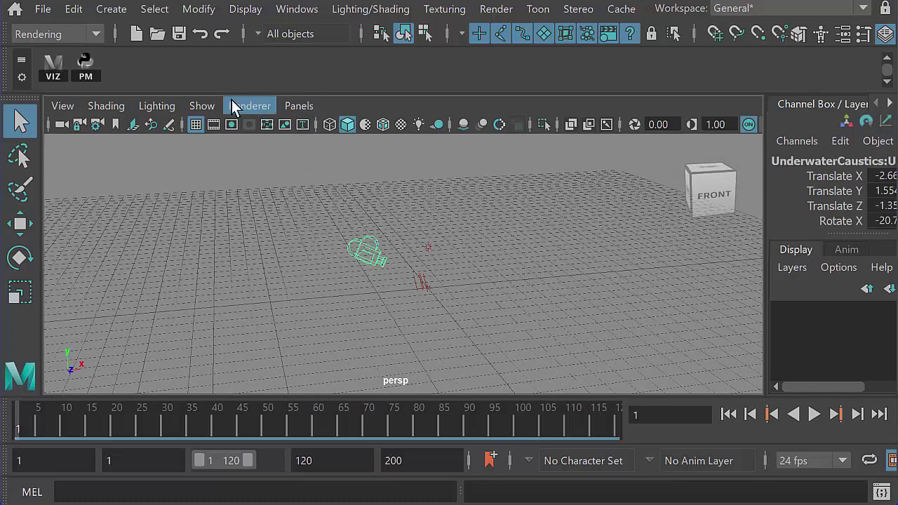
{"action": "left_click", "coordinate": [301, 106]}
{"action": "left_click", "coordinate": [335, 181]}
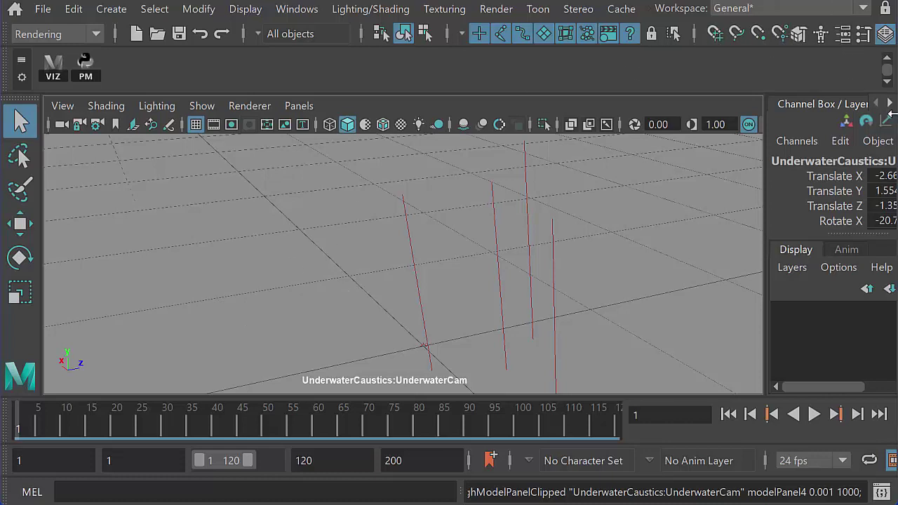
Open the Render Settings and set the renderer to Maya Software with JPEG (jpg) as the image format
{"action": "left_click_drag", "start_coordinate": [892, 113], "coordinate": [897, 113]}
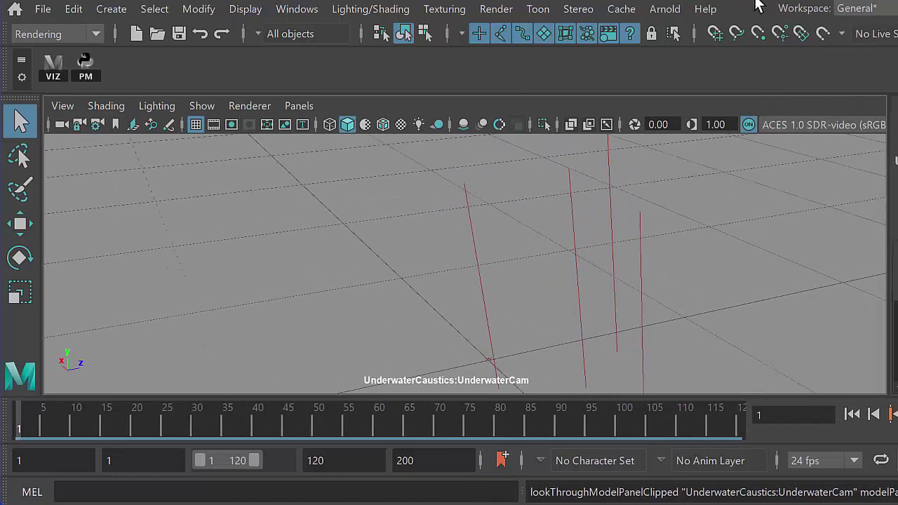
{"action": "left_click_drag", "start_coordinate": [759, 0], "coordinate": [641, 1]}
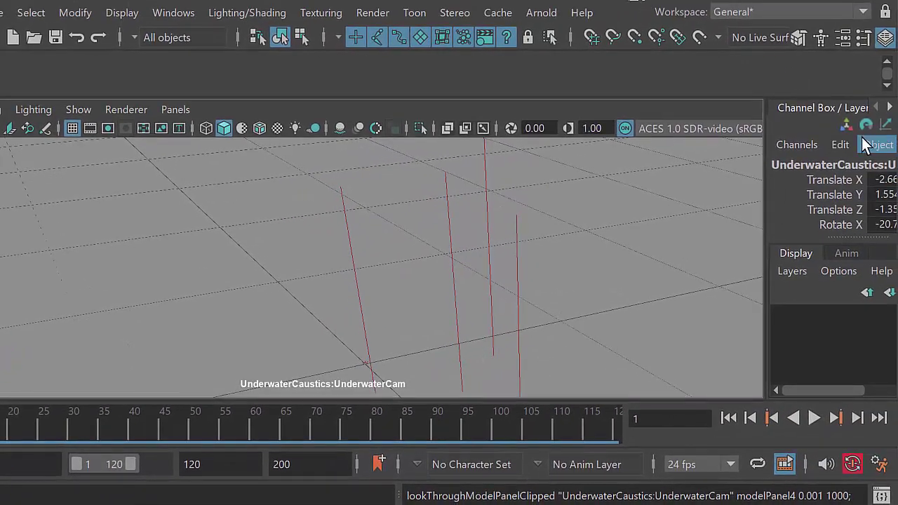
{"action": "left_click_drag", "start_coordinate": [896, 141], "coordinate": [897, 141]}
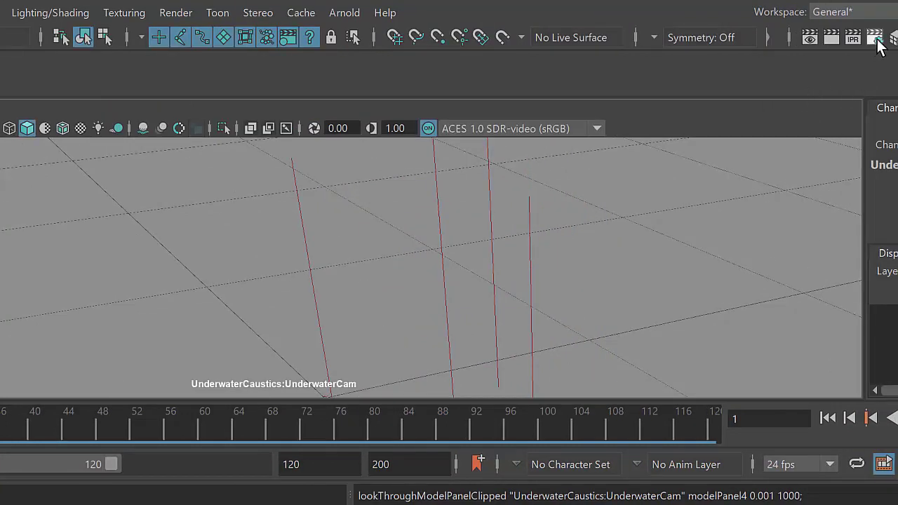
{"action": "left_click", "coordinate": [874, 37]}
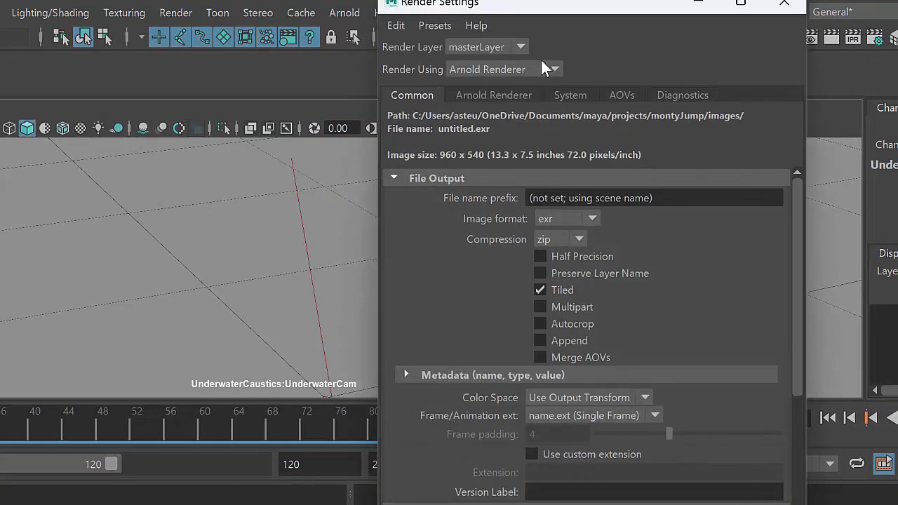
{"action": "left_click", "coordinate": [554, 70]}
{"action": "left_click", "coordinate": [533, 87]}
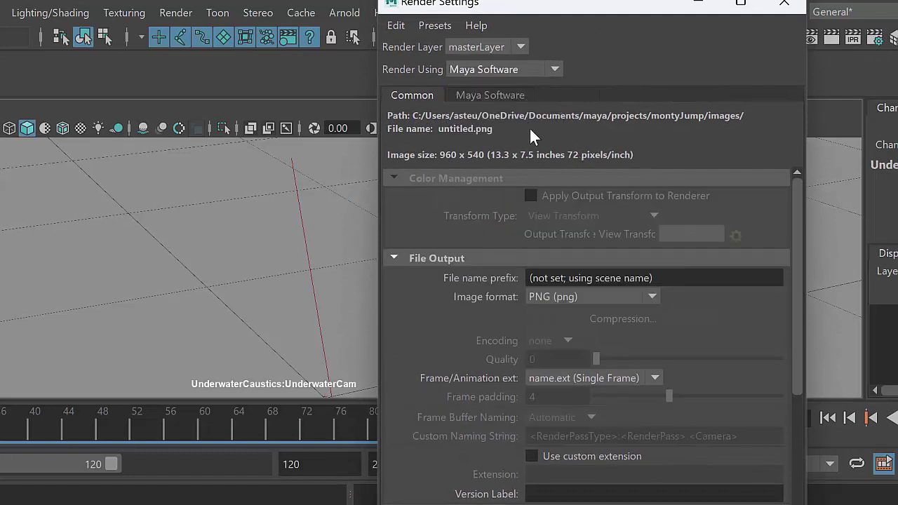
{"action": "left_click", "coordinate": [651, 298]}
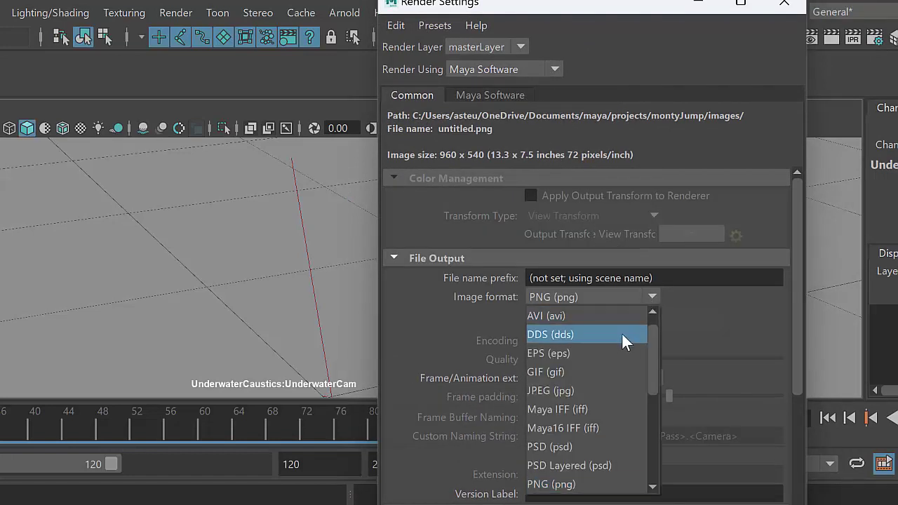
{"action": "left_click", "coordinate": [604, 390]}
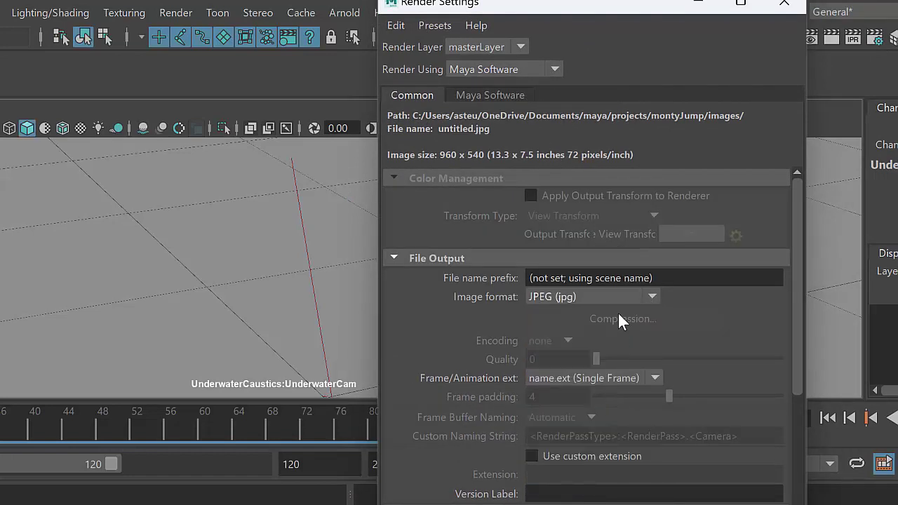
Set the render file name prefix to seabedTest and the Frame/Animation ext to name.#.ext
{"action": "left_click_drag", "start_coordinate": [635, 278], "coordinate": [541, 277]}
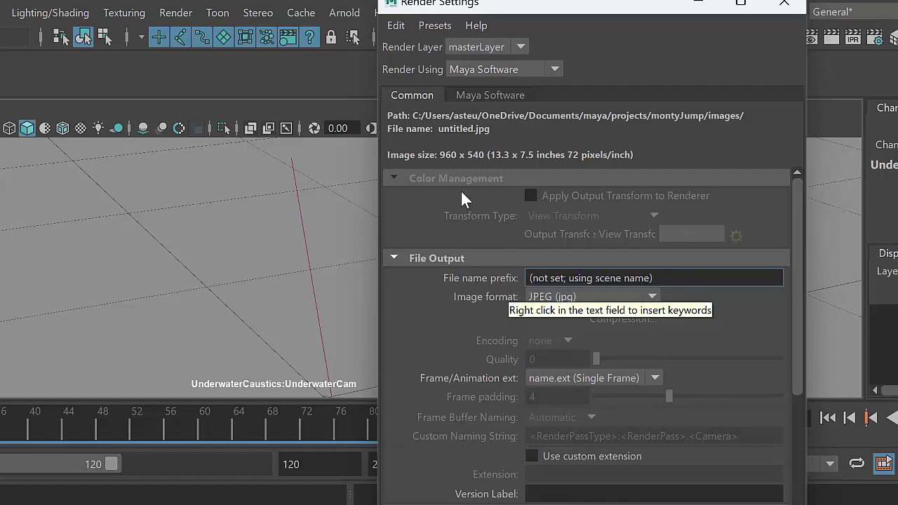
{"action": "left_click_drag", "start_coordinate": [656, 278], "coordinate": [612, 279]}
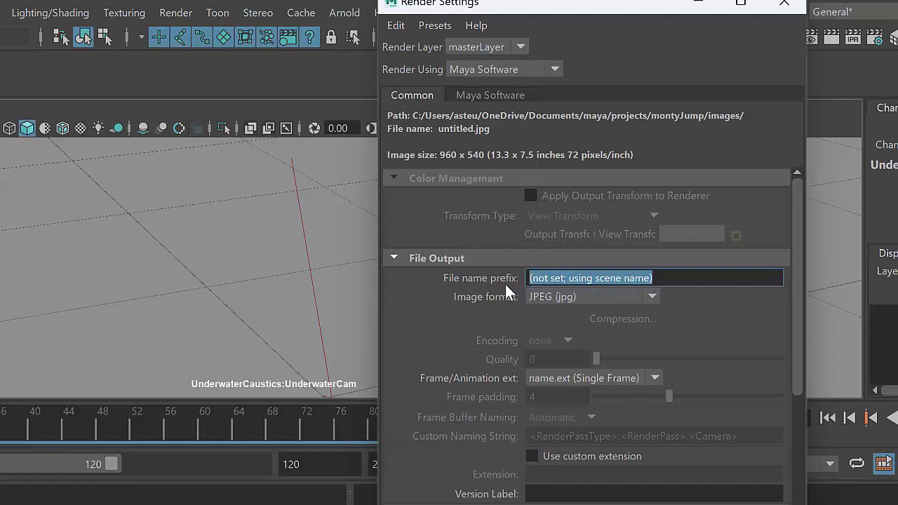
{"action": "type", "text": "debed"}
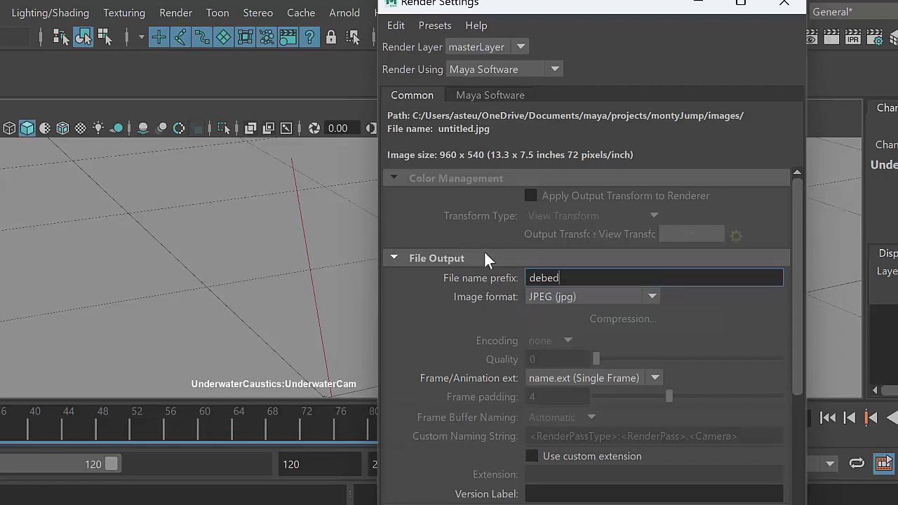
{"action": "type", "text": "|Test"}
{"action": "key", "text": "BackSpace"}
{"action": "key", "text": "Left"}
{"action": "key", "text": "Left"}
{"action": "key", "text": "Left"}
{"action": "key", "text": "Left"}
{"action": "key", "text": "BackSpace"}
{"action": "type", "text": "s"}
{"action": "key", "text": "Right"}
{"action": "type", "text": "a"}
{"action": "left_click", "coordinate": [645, 378]}
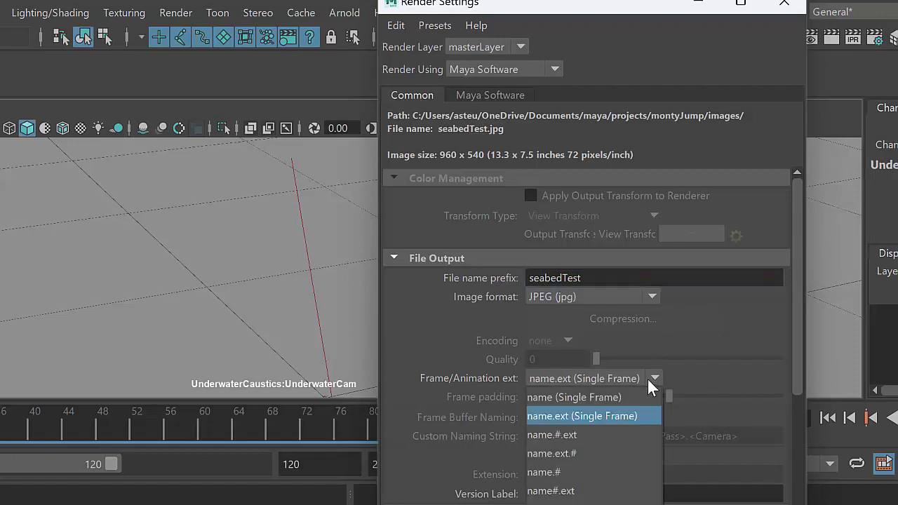
{"action": "left_click", "coordinate": [629, 435]}
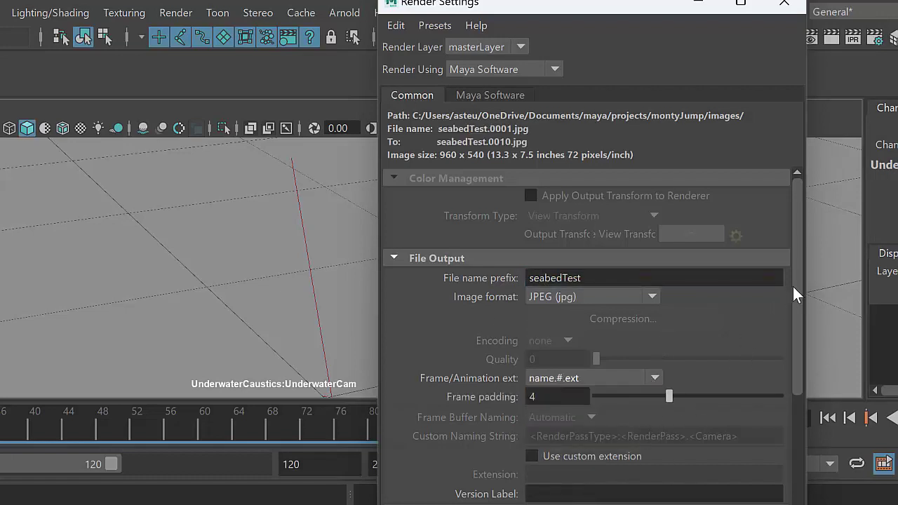
Set the renderable camera to UnderwaterCaustics:UnderwaterCam
{"action": "left_click_drag", "start_coordinate": [793, 289], "coordinate": [783, 449]}
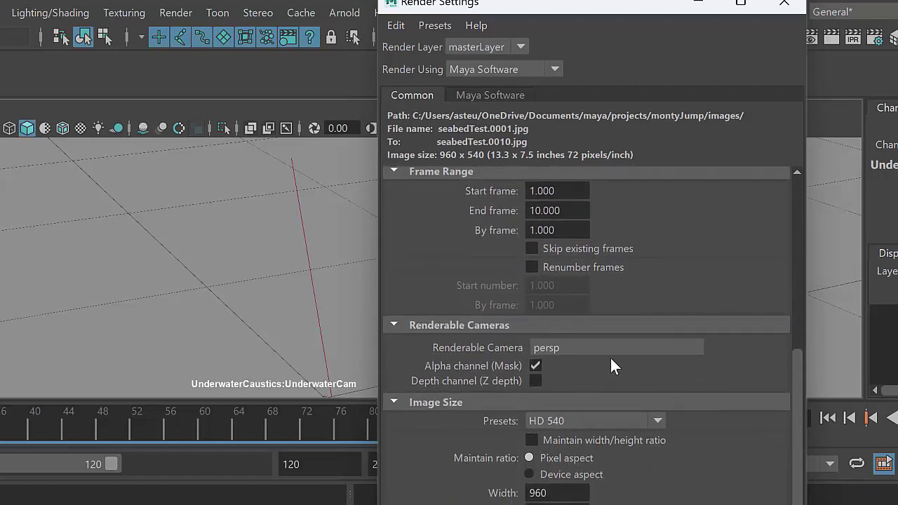
{"action": "left_click", "coordinate": [609, 352]}
{"action": "left_click", "coordinate": [602, 387]}
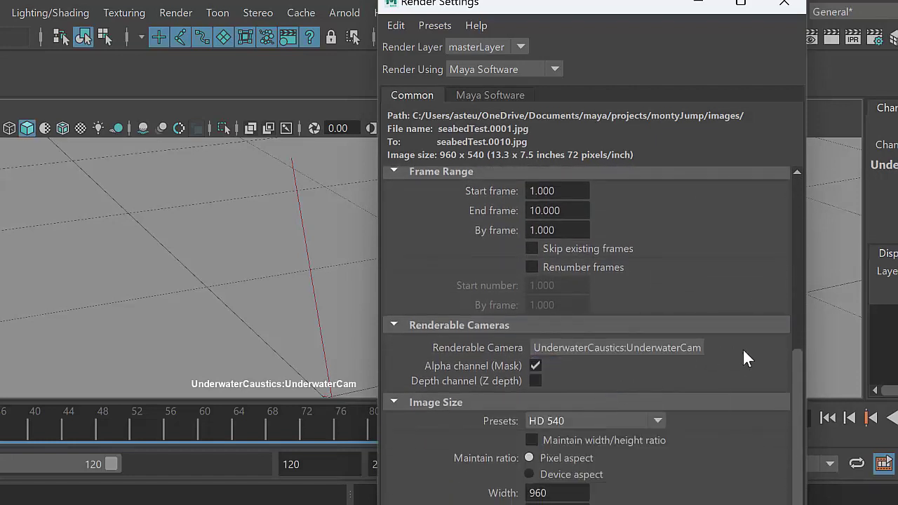
Set the render image size preset to HD 540 and close the Render Settings
{"action": "left_click_drag", "start_coordinate": [796, 352], "coordinate": [788, 425]}
{"action": "left_click", "coordinate": [620, 364]}
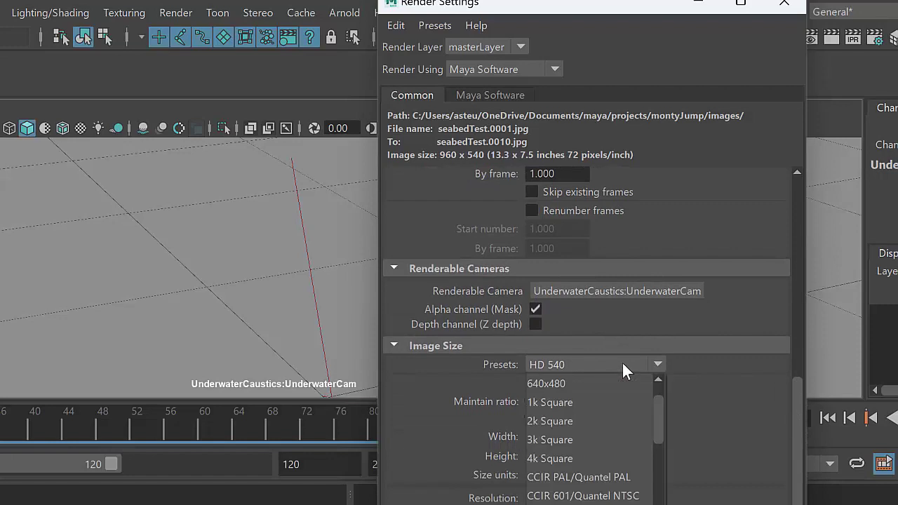
{"action": "left_click_drag", "start_coordinate": [658, 425], "coordinate": [653, 449]}
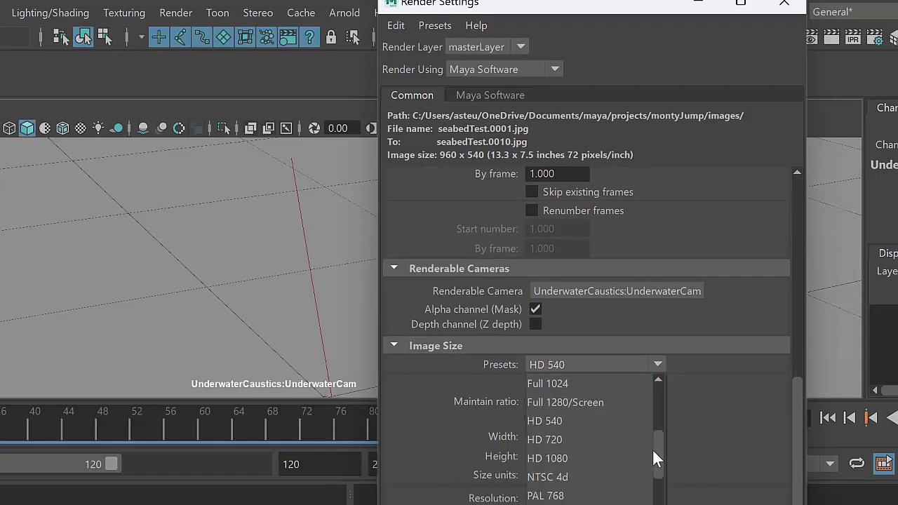
{"action": "left_click", "coordinate": [607, 425]}
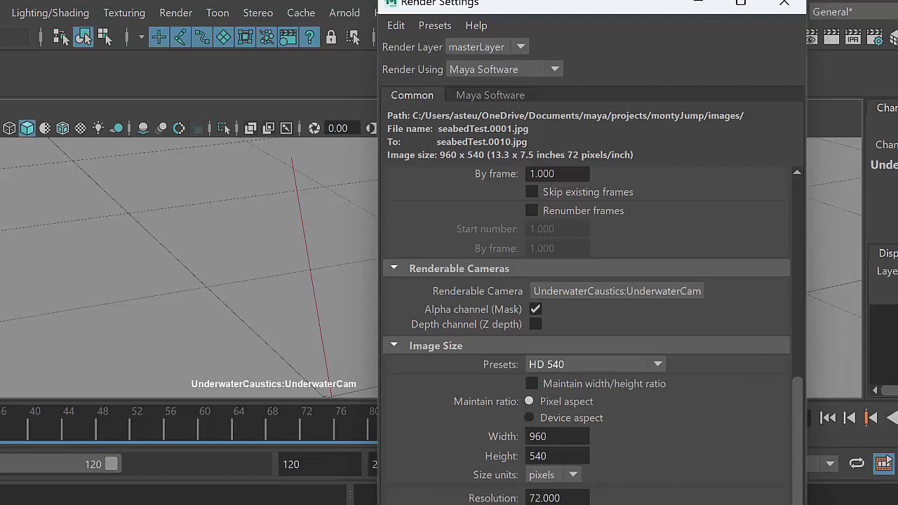
{"action": "left_click_drag", "start_coordinate": [587, 504], "coordinate": [590, 484]}
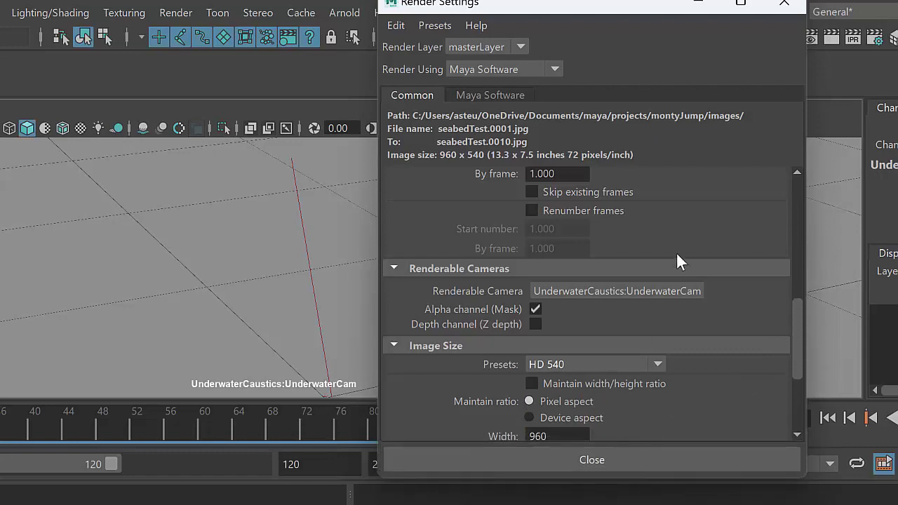
{"action": "left_click", "coordinate": [784, 7]}
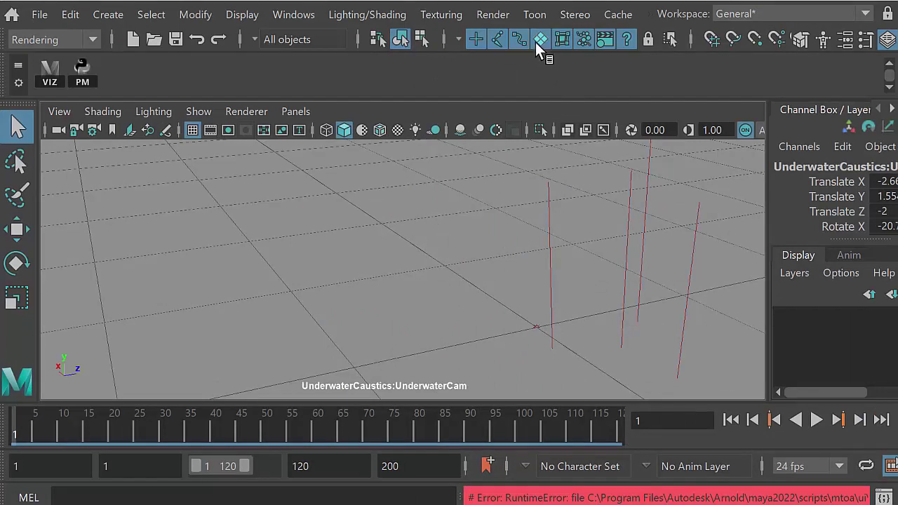
Render the current frame through the underwater camera to check the seabed, and close the render view
{"action": "left_click", "coordinate": [496, 18]}
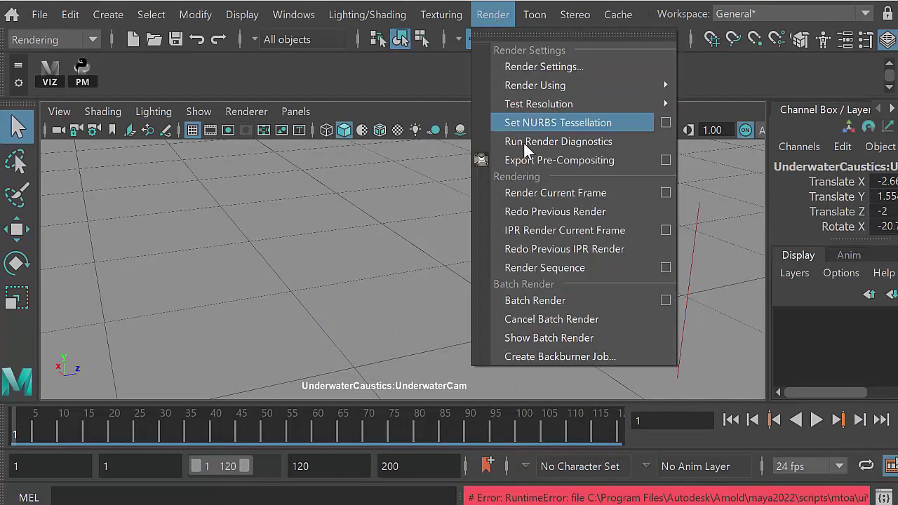
{"action": "left_click", "coordinate": [534, 195]}
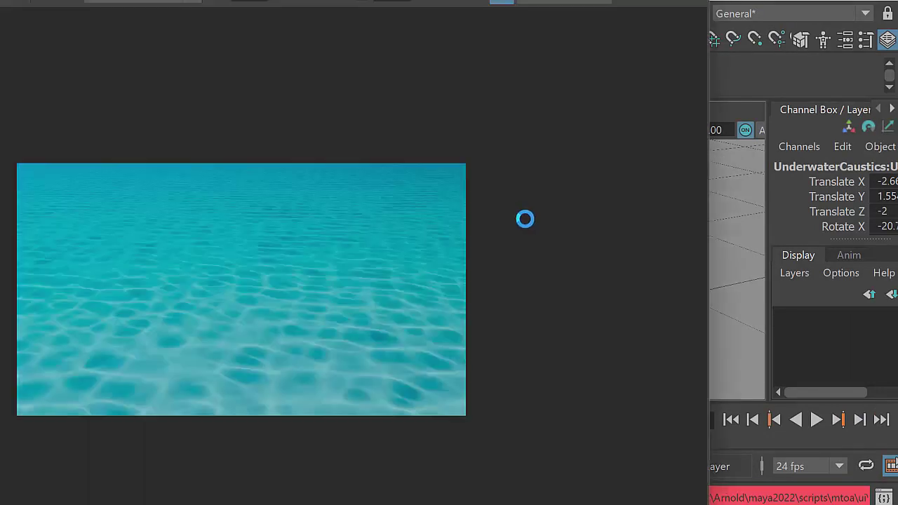
{"action": "left_click_drag", "start_coordinate": [446, 0], "coordinate": [530, 12]}
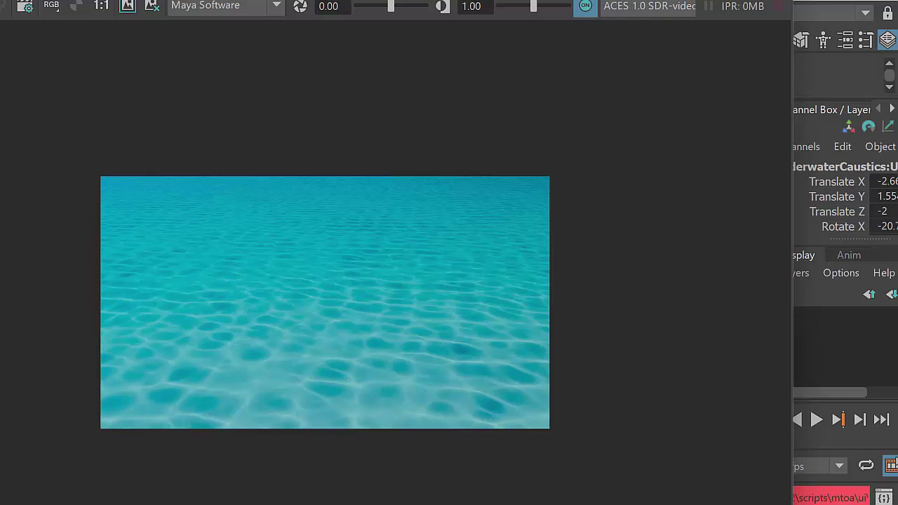
{"action": "left_click", "coordinate": [778, 2]}
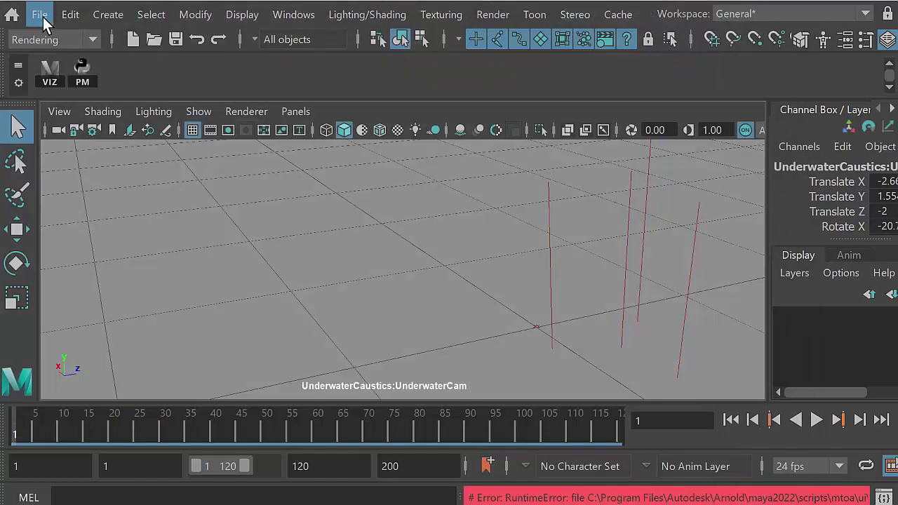
Create a new project named submarine_1may2024 in the maya/projects location, keeping the standard folder names
{"action": "left_click", "coordinate": [40, 15]}
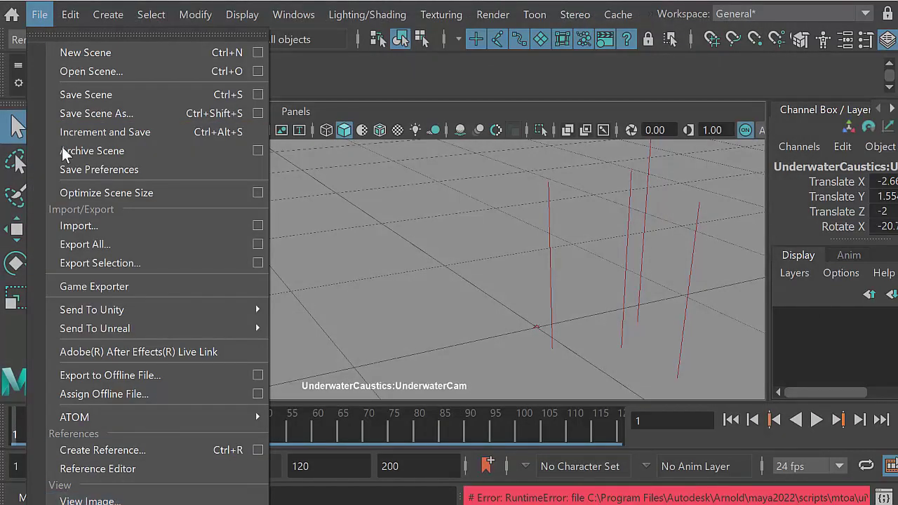
{"action": "left_click", "coordinate": [70, 34]}
{"action": "left_click_drag", "start_coordinate": [106, 16], "coordinate": [167, 0]}
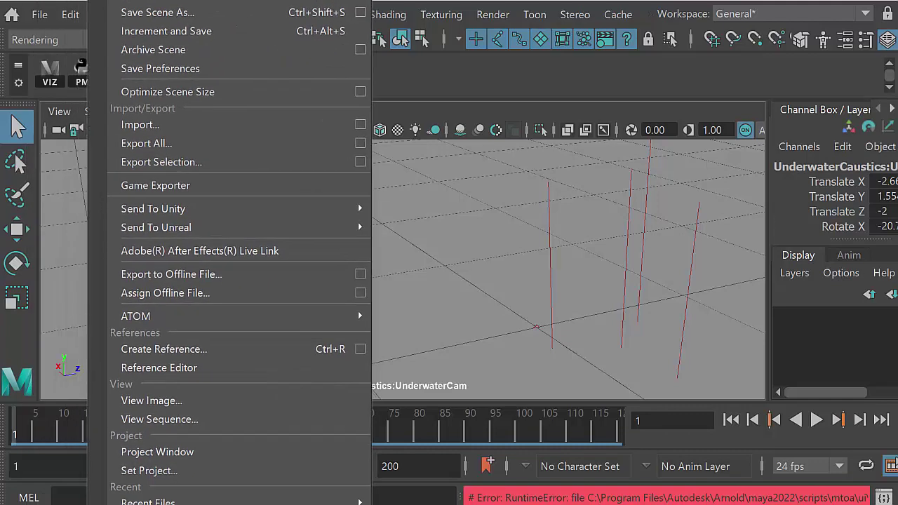
{"action": "left_click", "coordinate": [172, 450]}
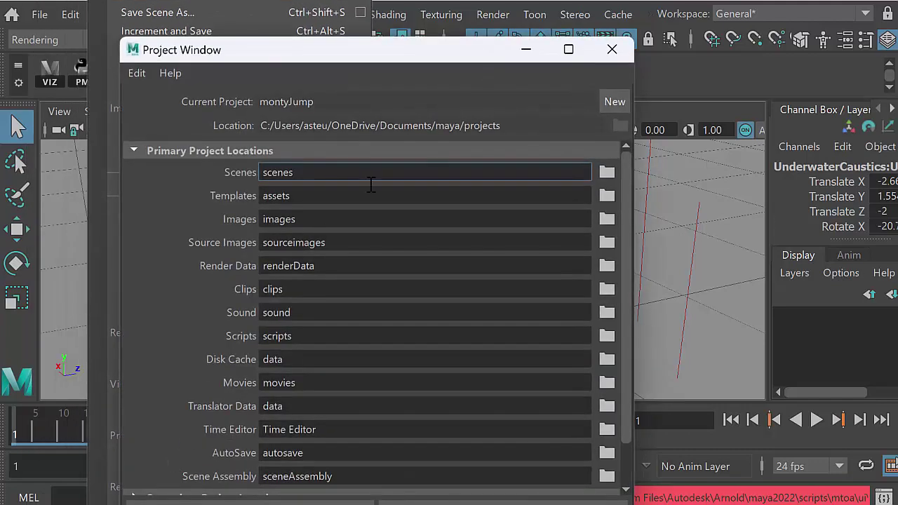
{"action": "left_click", "coordinate": [610, 101]}
{"action": "left_click_drag", "start_coordinate": [341, 101], "coordinate": [254, 100]}
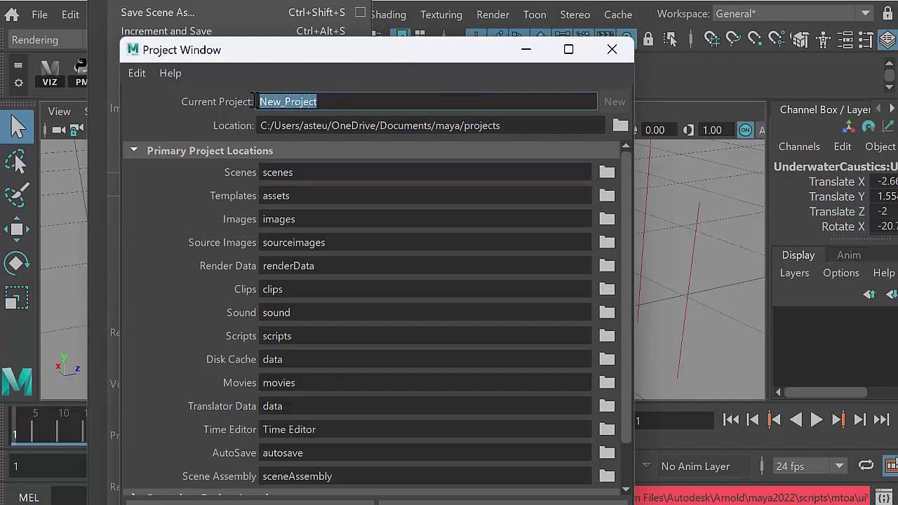
{"action": "type", "text": "dsum"}
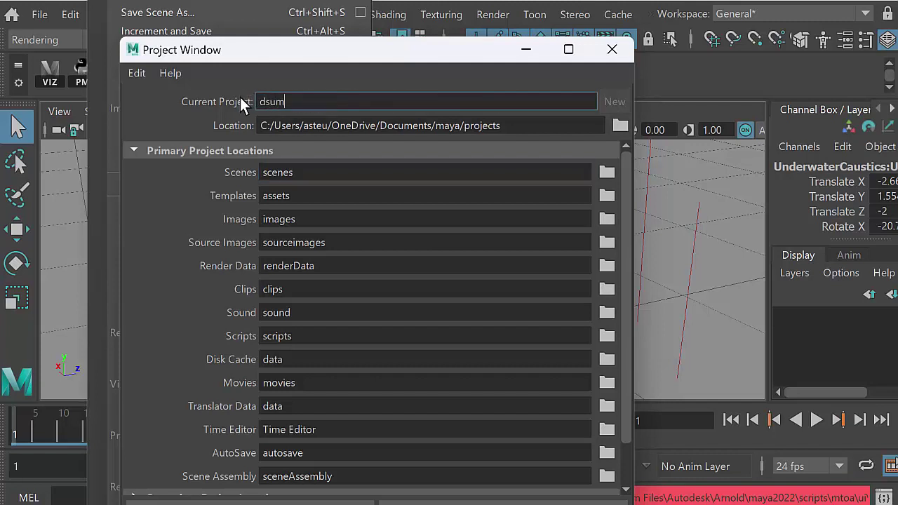
{"action": "type", "text": "bmst"}
{"action": "key", "text": "BackSpace"}
{"action": "key", "text": "BackSpace"}
{"action": "key", "text": "BackSpace"}
{"action": "key", "text": "BackSpace"}
{"action": "key", "text": "BackSpace"}
{"action": "key", "text": "BackSpace"}
{"action": "key", "text": "BackSpace"}
{"action": "key", "text": "BackSpace"}
{"action": "type", "text": "submarine_1may2024"}
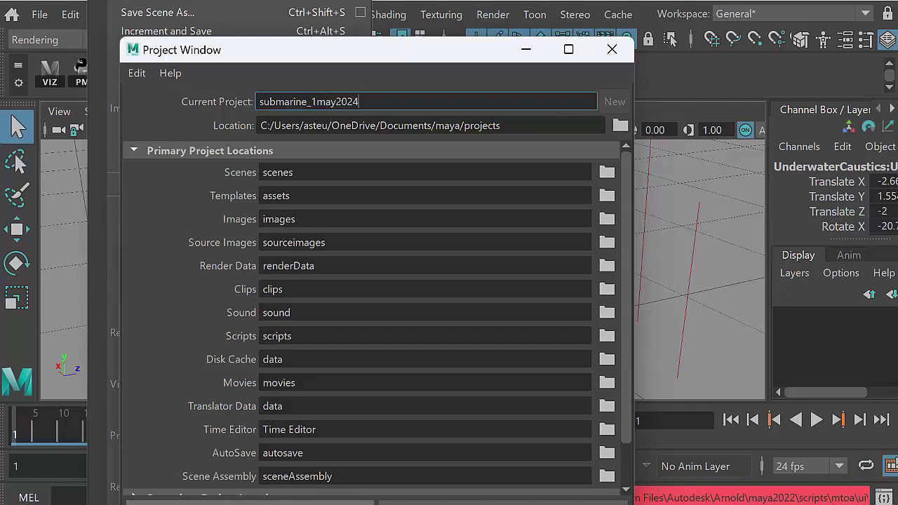
{"action": "left_click", "coordinate": [256, 503]}
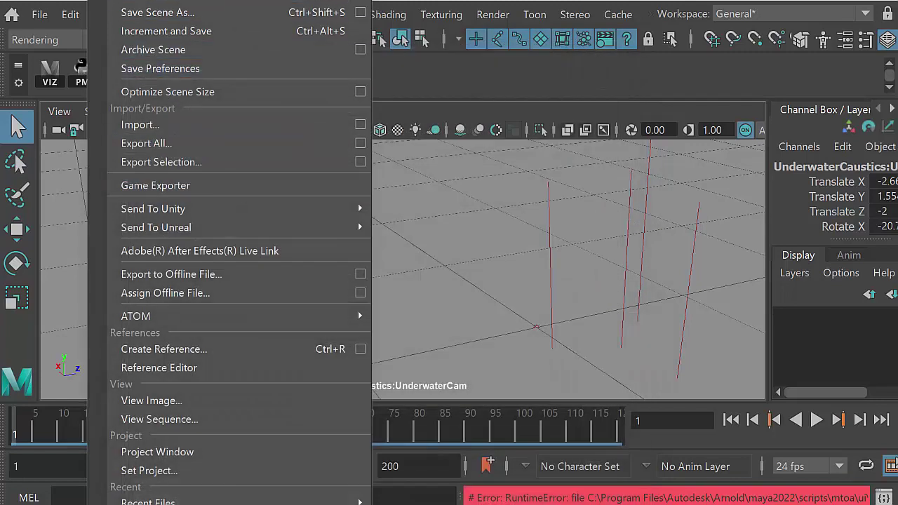
Set the submarine_1may2024 folder as the current project
{"action": "left_click", "coordinate": [149, 471]}
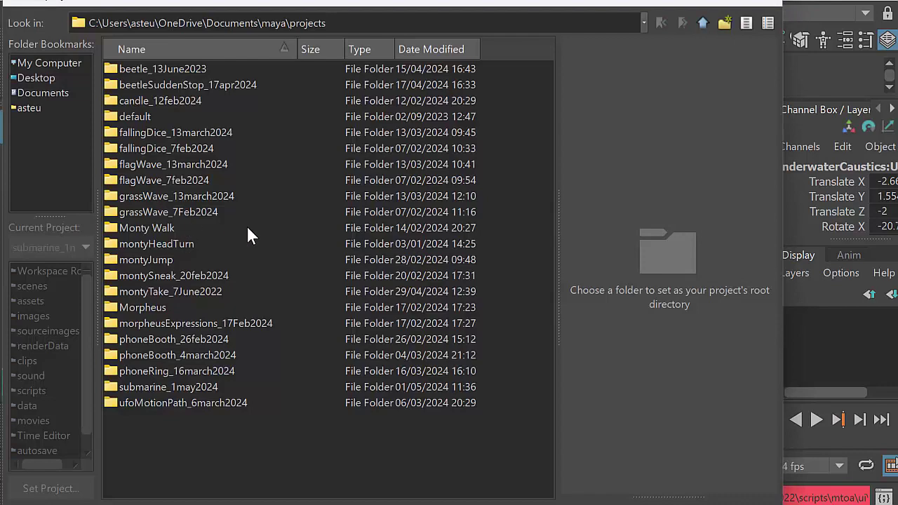
{"action": "left_click", "coordinate": [213, 387]}
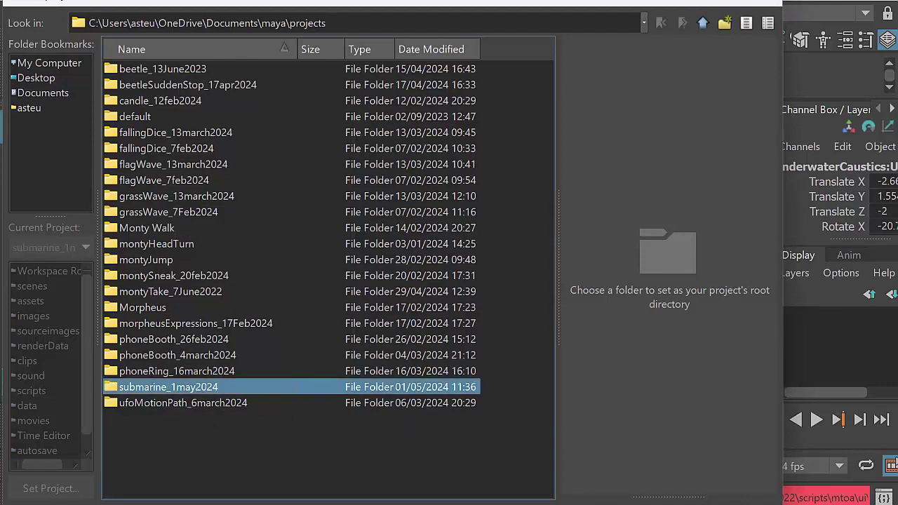
{"action": "left_click", "coordinate": [531, 503]}
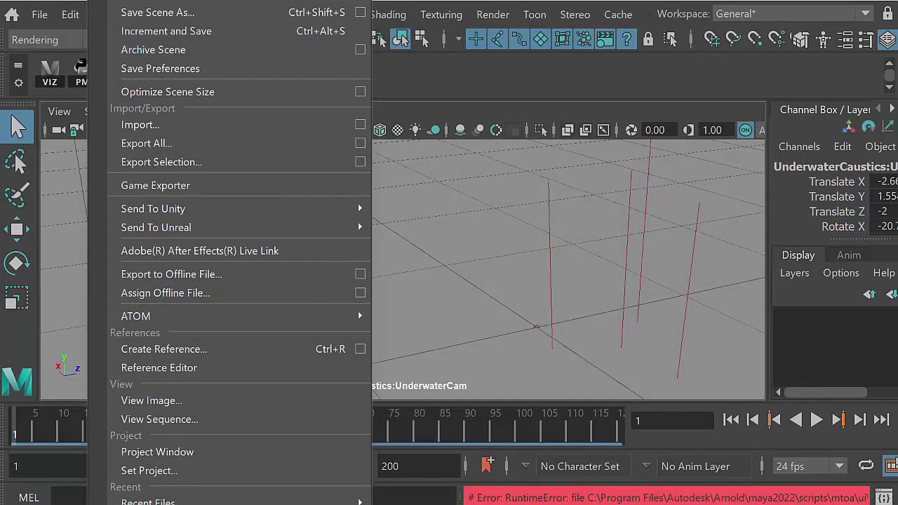
{"action": "left_click", "coordinate": [156, 1]}
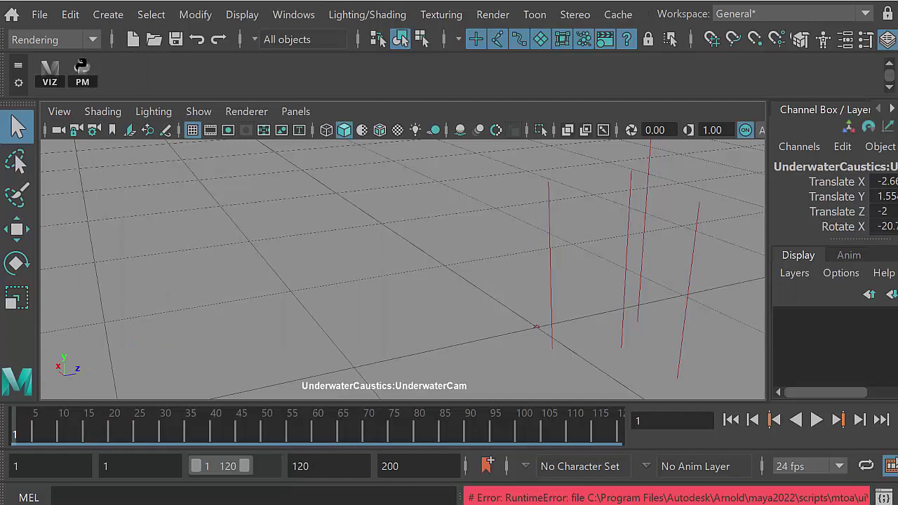
Switch to Google Chrome, find the TurboSquid website through Google, and log in with the saved account
{"action": "key", "text": "alt+Tab"}
{"action": "left_click", "coordinate": [250, 302]}
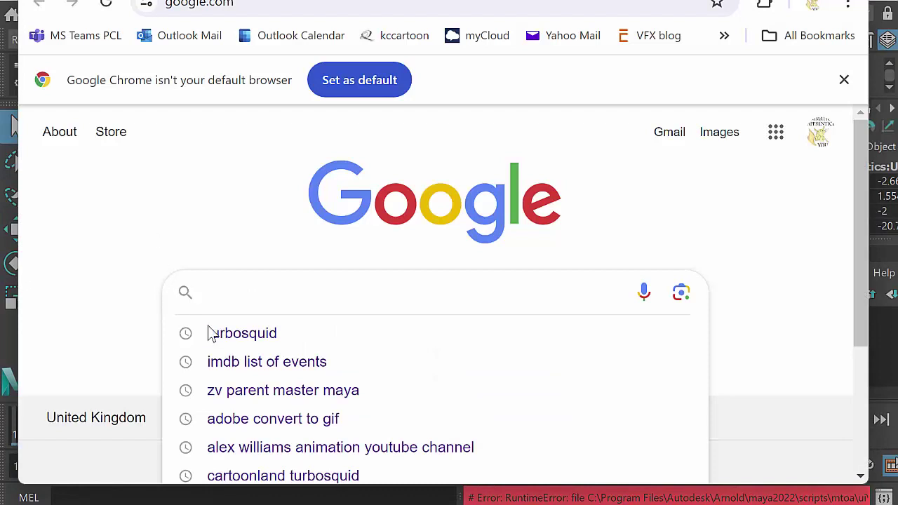
{"action": "left_click", "coordinate": [211, 333]}
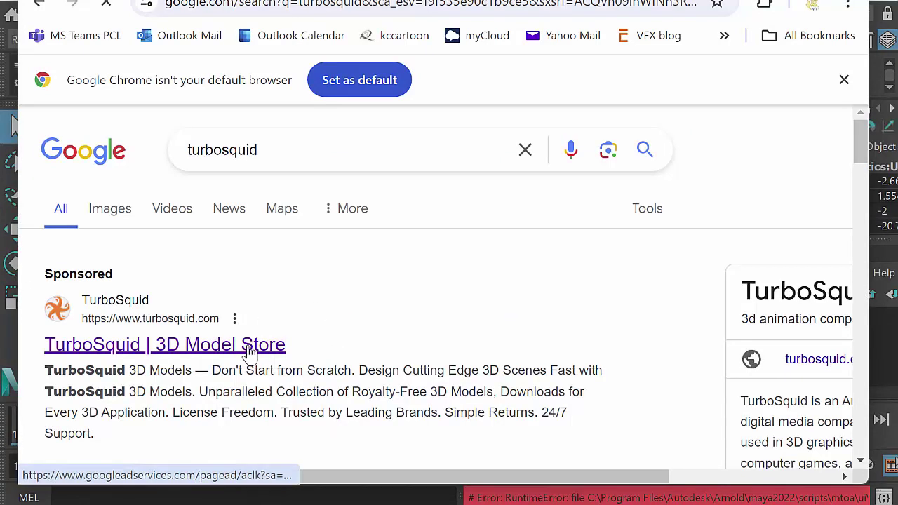
{"action": "left_click", "coordinate": [249, 347]}
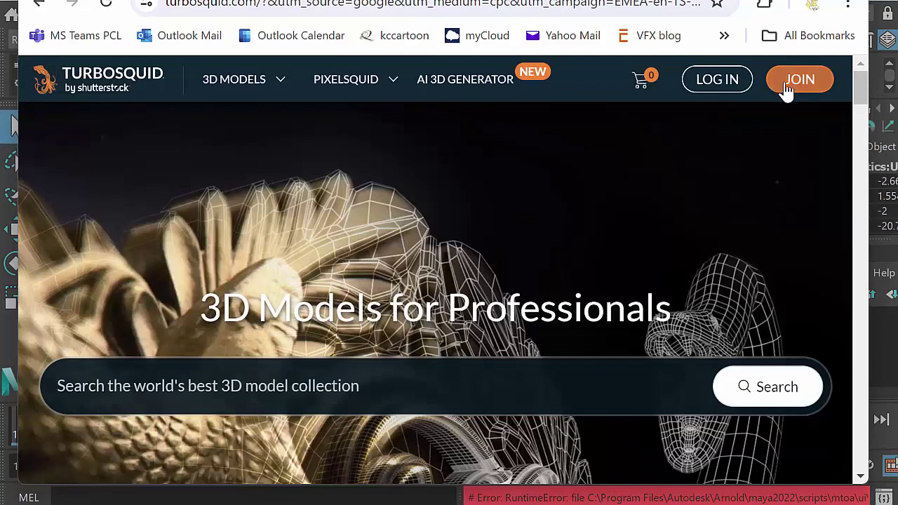
{"action": "left_click", "coordinate": [725, 85]}
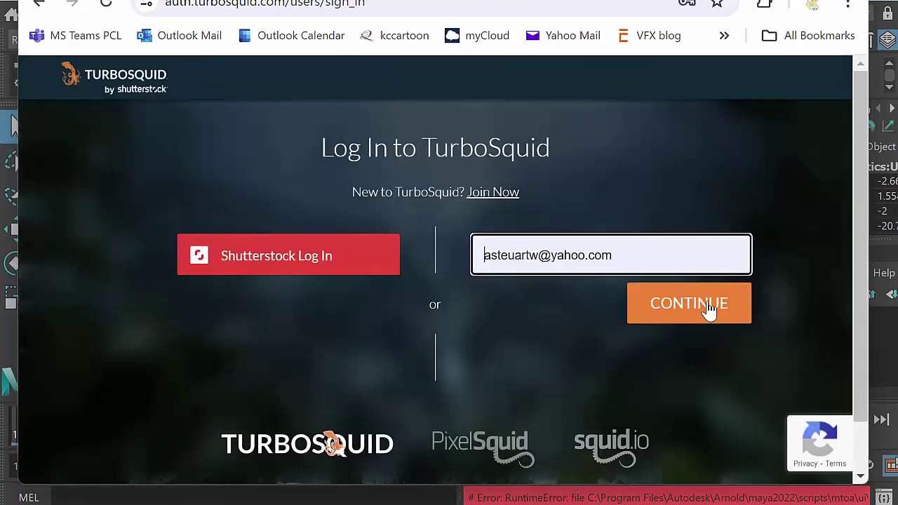
{"action": "left_click", "coordinate": [705, 308]}
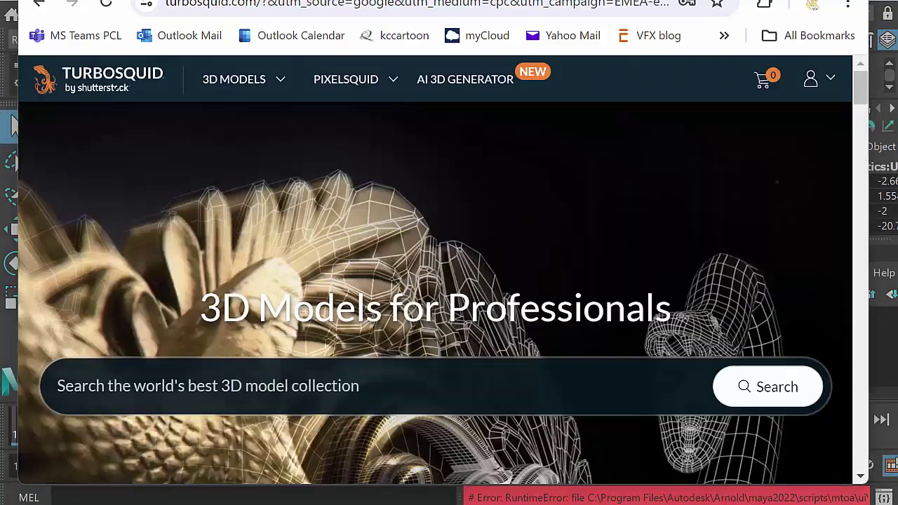
Search TurboSquid for submarine models and sort the results by Lower Prices
{"action": "left_click", "coordinate": [307, 391]}
{"action": "type", "text": "submari"}
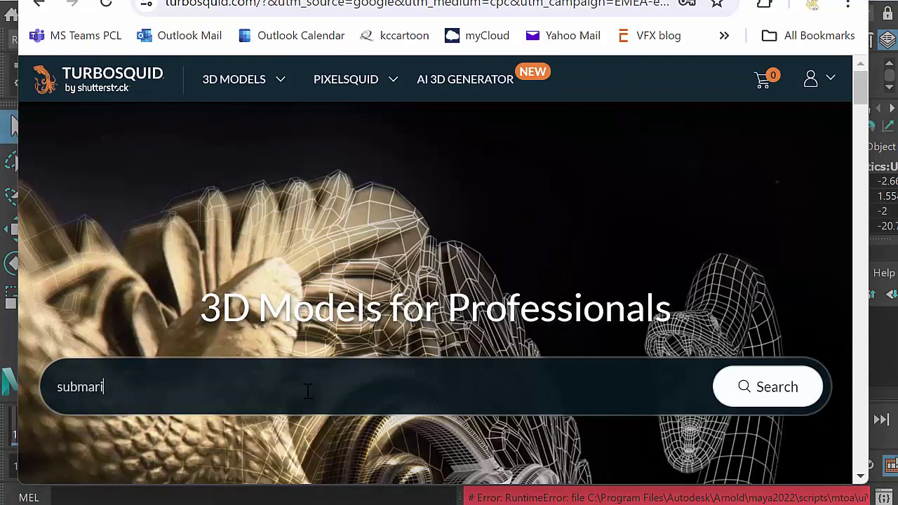
{"action": "type", "text": "ne"}
{"action": "left_click", "coordinate": [745, 392]}
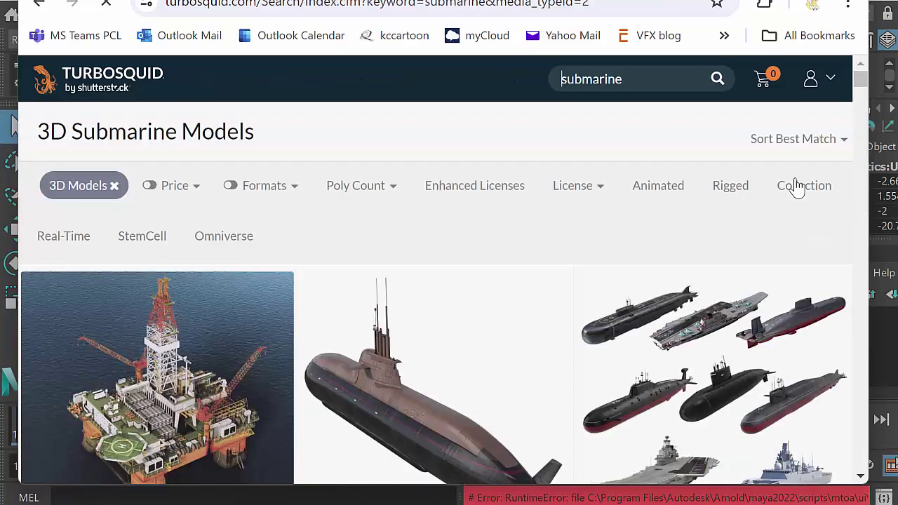
{"action": "left_click", "coordinate": [841, 150]}
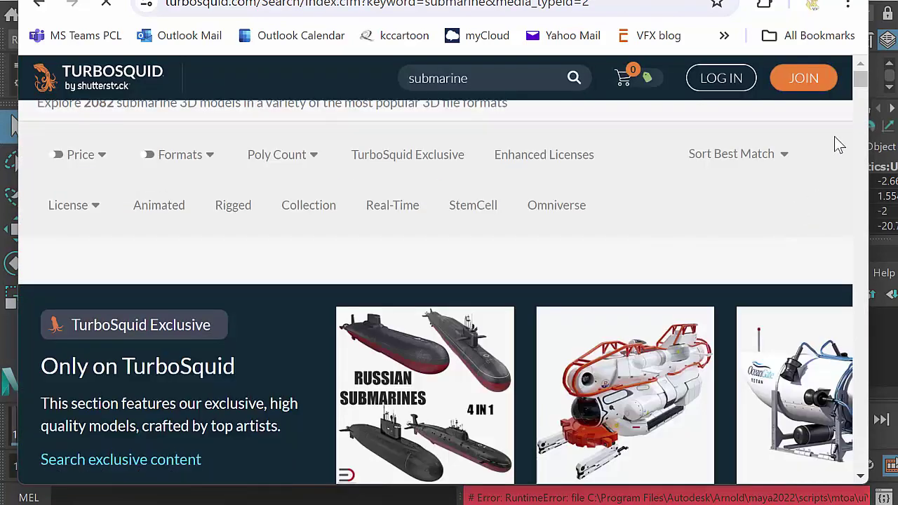
{"action": "left_click", "coordinate": [783, 203]}
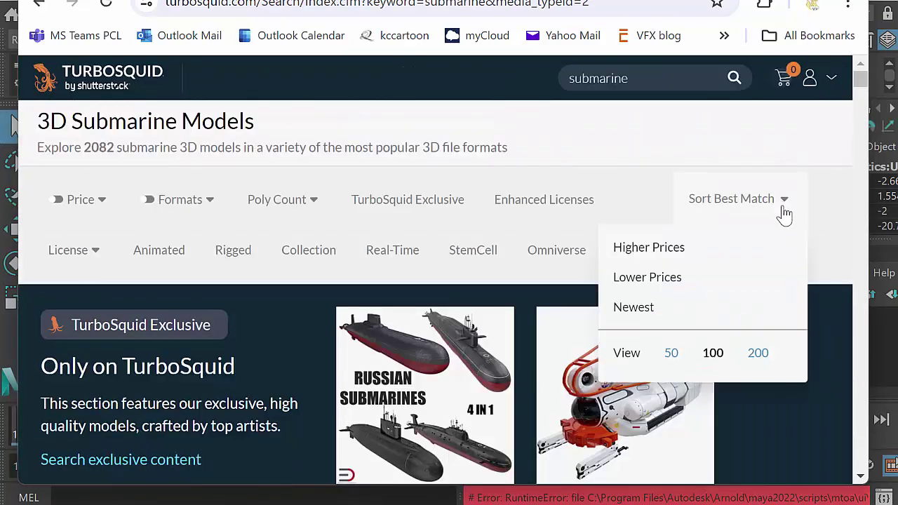
{"action": "left_click", "coordinate": [722, 278]}
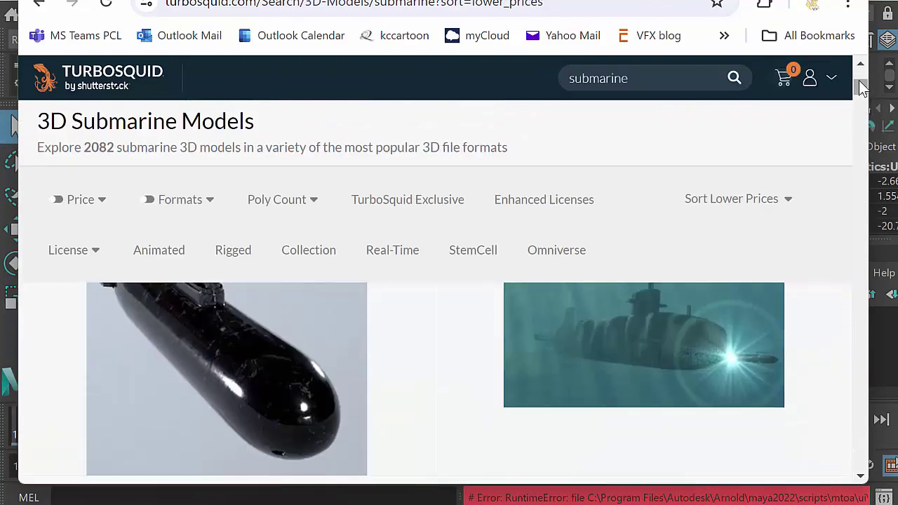
Download the free black Submarine model as submarine.fbx and bring up the Downloads folder containing it
{"action": "left_click", "coordinate": [278, 419]}
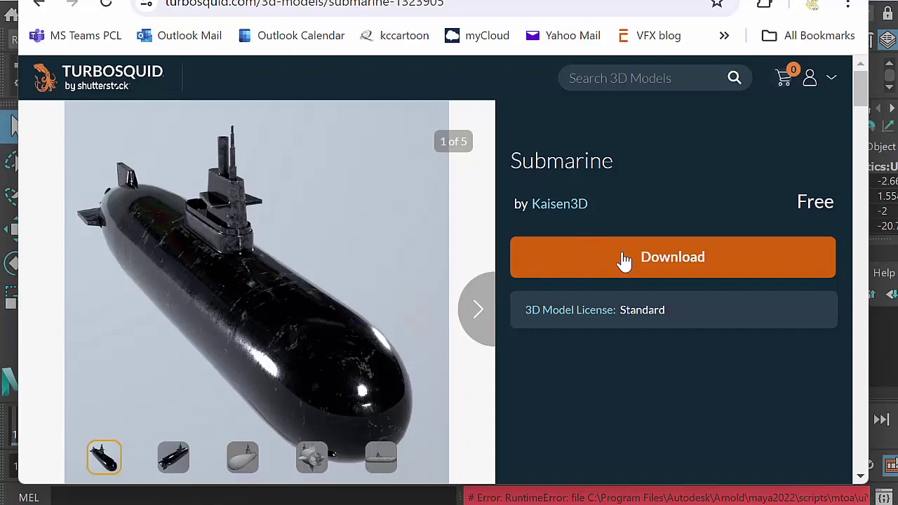
{"action": "left_click", "coordinate": [624, 268]}
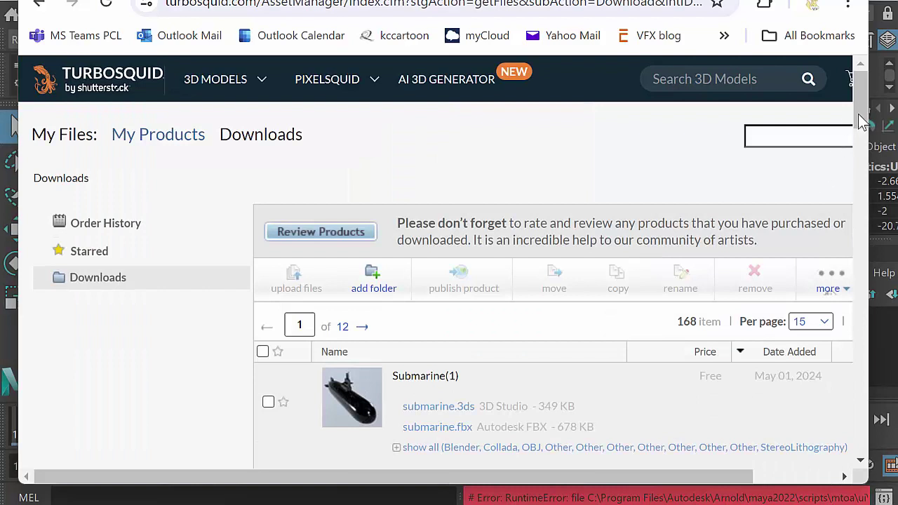
{"action": "scroll", "coordinate": [858, 115], "scroll_direction": "down", "scroll_amount": 2}
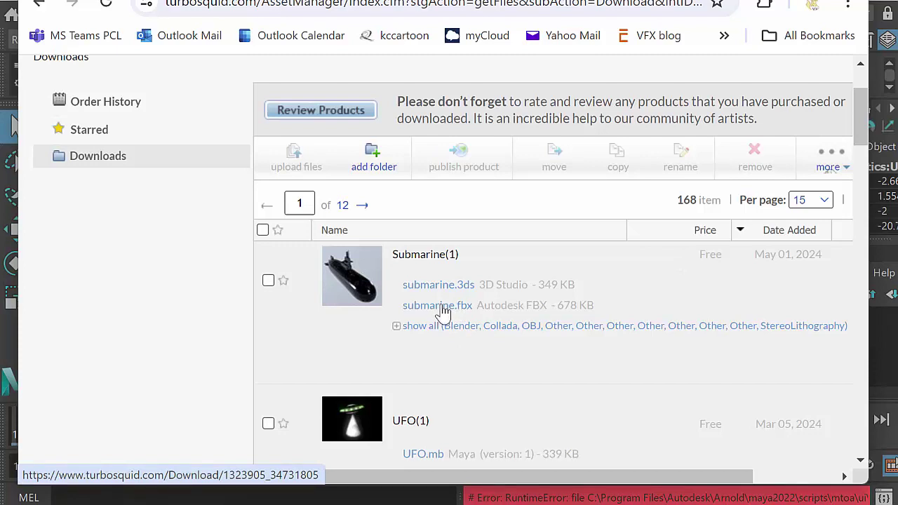
{"action": "left_click", "coordinate": [441, 306]}
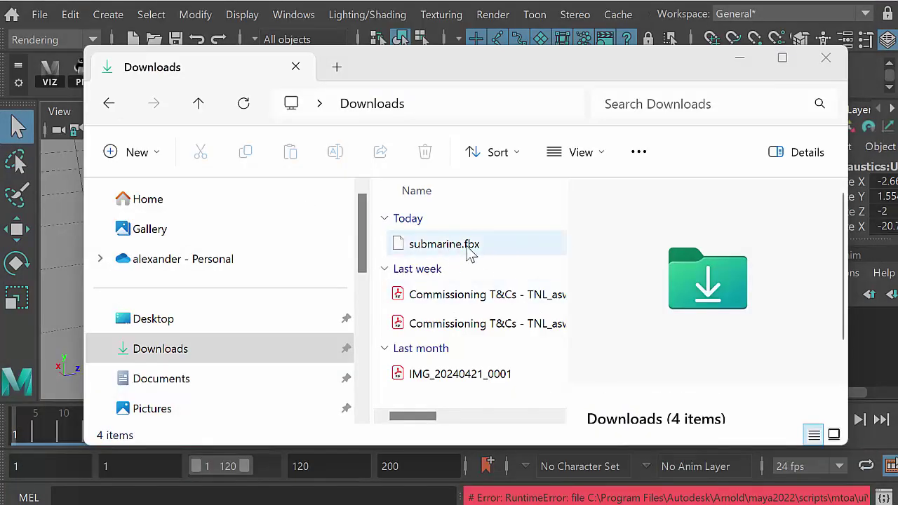
{"action": "left_click_drag", "start_coordinate": [498, 66], "coordinate": [509, 54]}
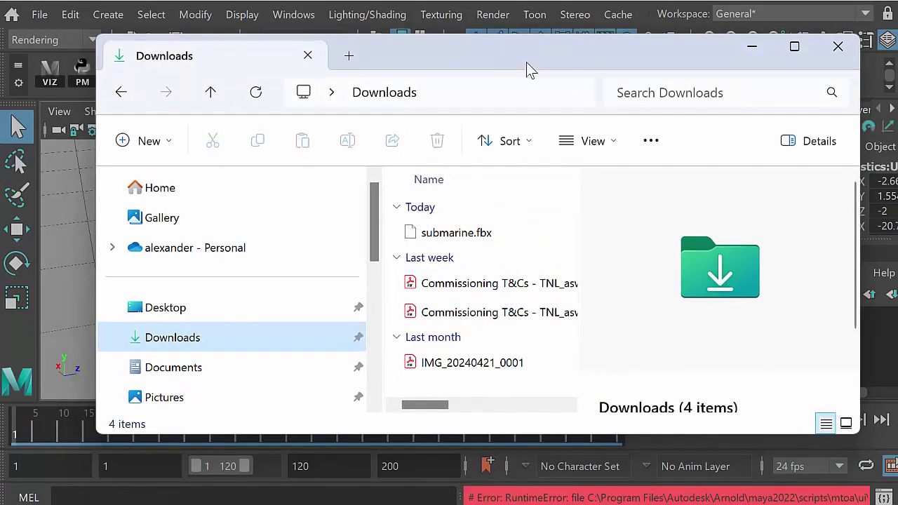
Copy submarine.fbx from Downloads into the scenes folder of the submarine_1may2024 project and close the file window
{"action": "left_click_drag", "start_coordinate": [862, 230], "coordinate": [810, 233]}
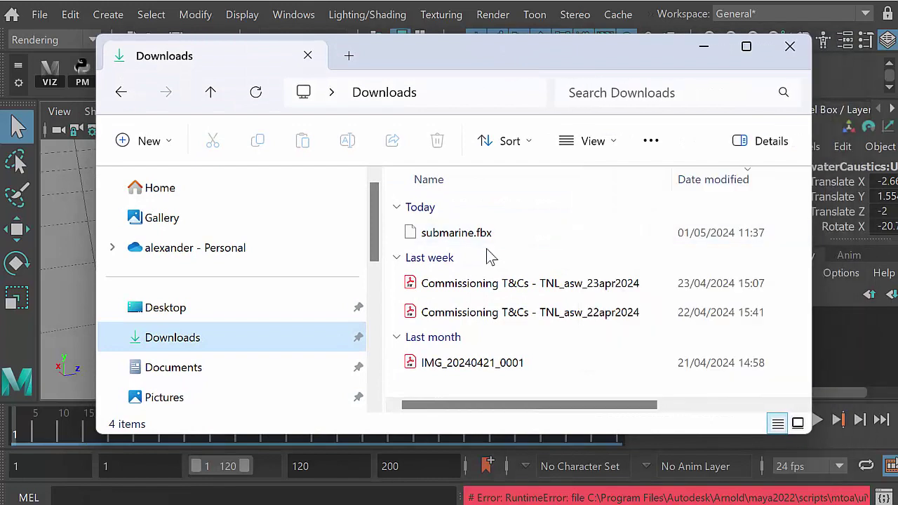
{"action": "left_click", "coordinate": [468, 237]}
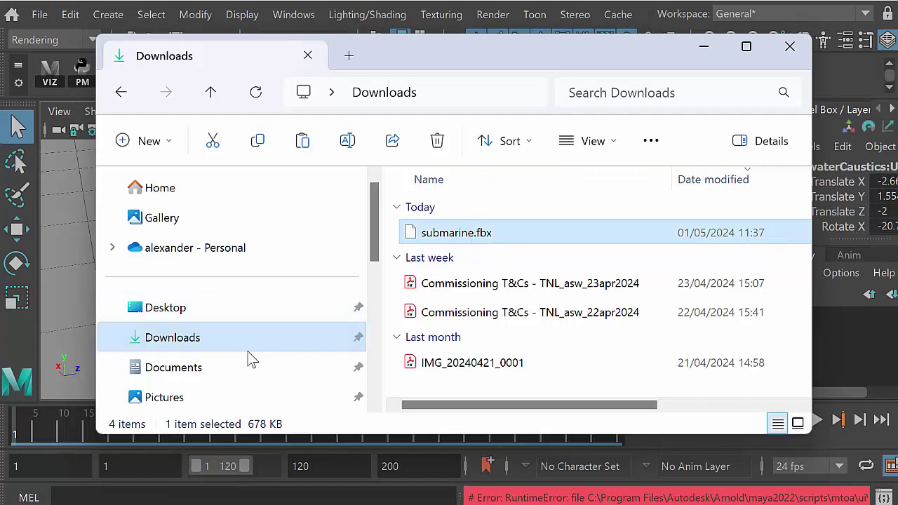
{"action": "left_click", "coordinate": [235, 373]}
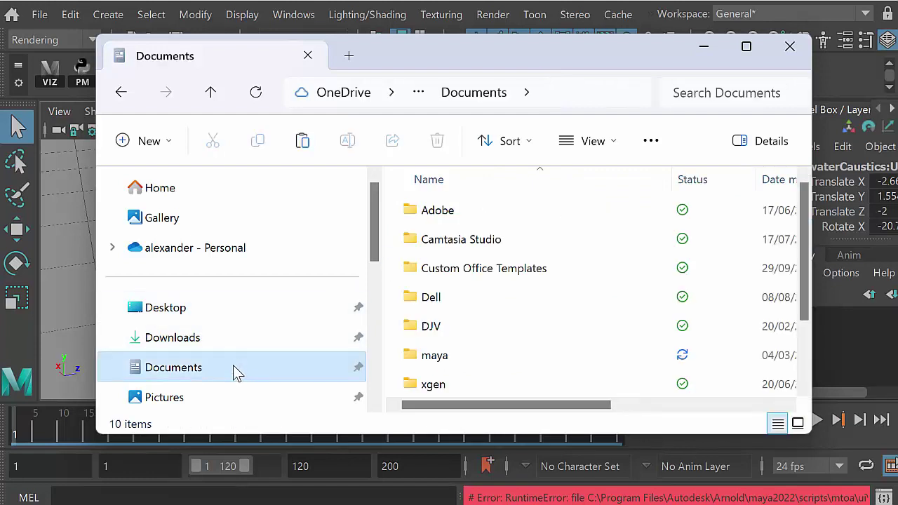
{"action": "double_click", "coordinate": [442, 357]}
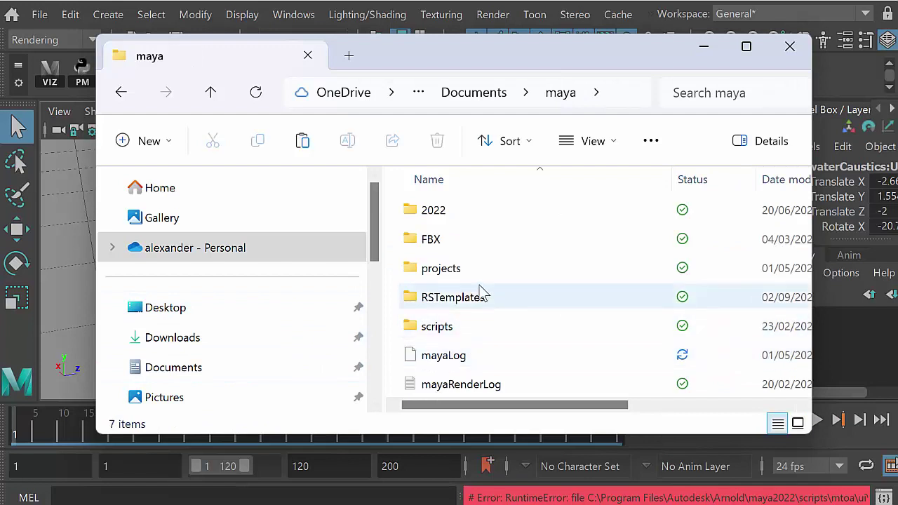
{"action": "double_click", "coordinate": [482, 273]}
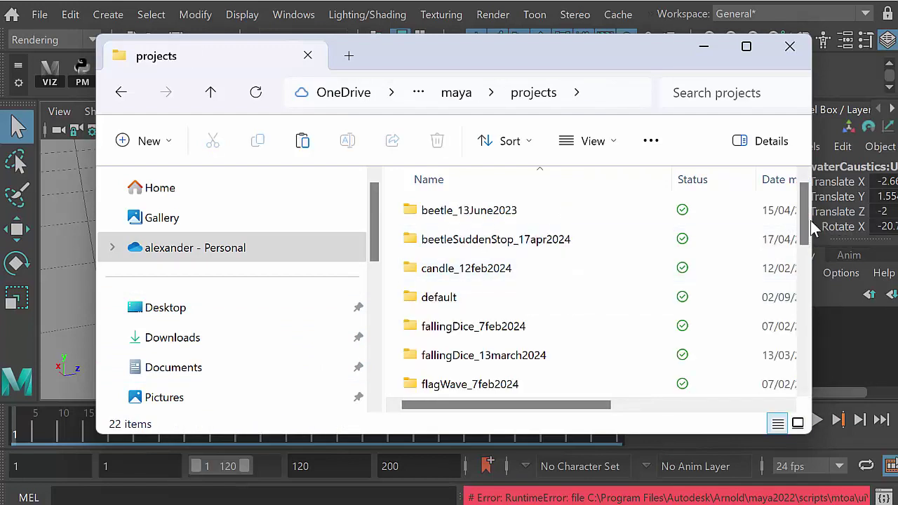
{"action": "left_click_drag", "start_coordinate": [807, 223], "coordinate": [784, 390]}
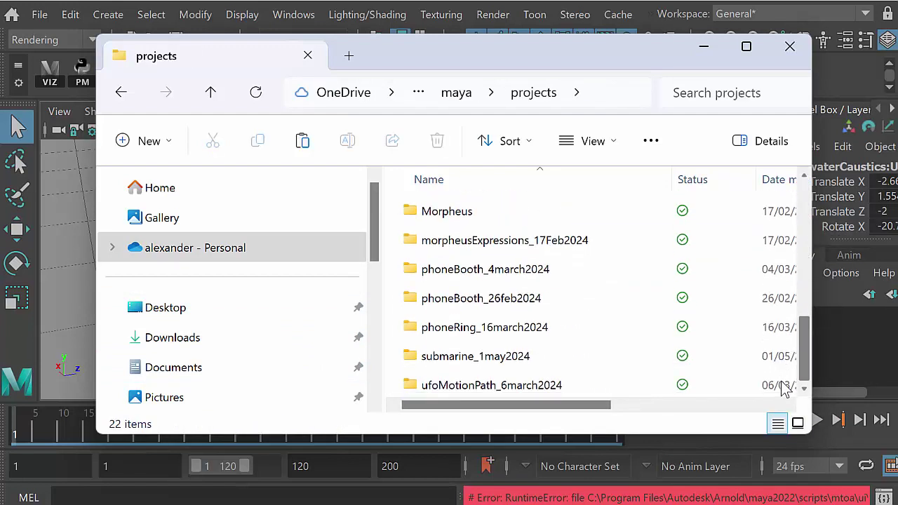
{"action": "double_click", "coordinate": [496, 358]}
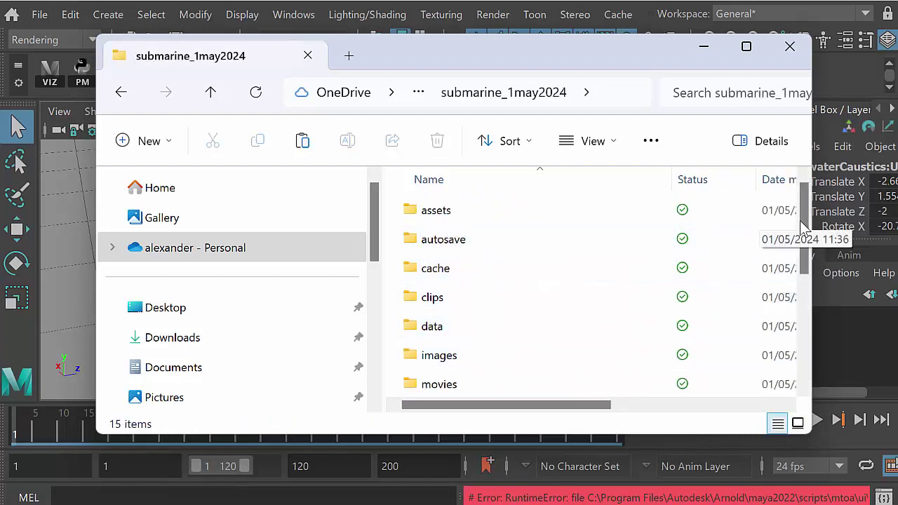
{"action": "left_click_drag", "start_coordinate": [805, 247], "coordinate": [796, 298]}
{"action": "double_click", "coordinate": [505, 295]}
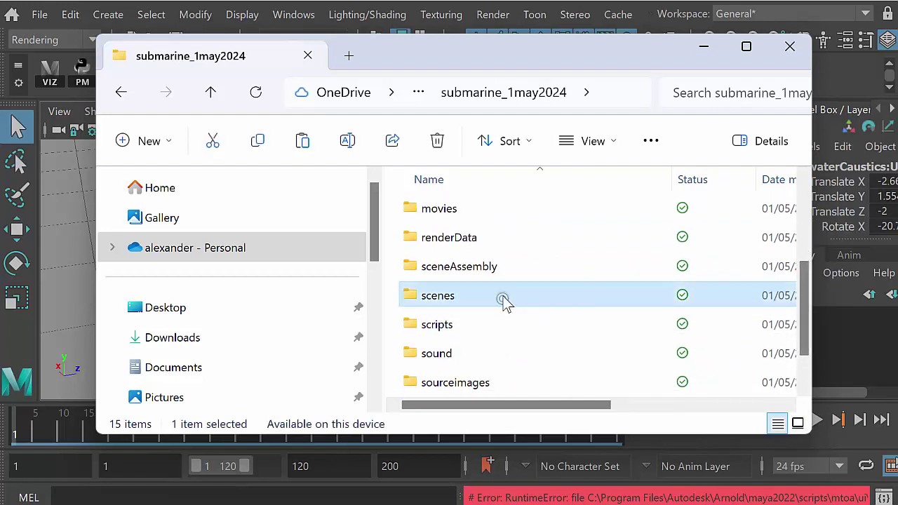
{"action": "key", "text": "ctrl+v"}
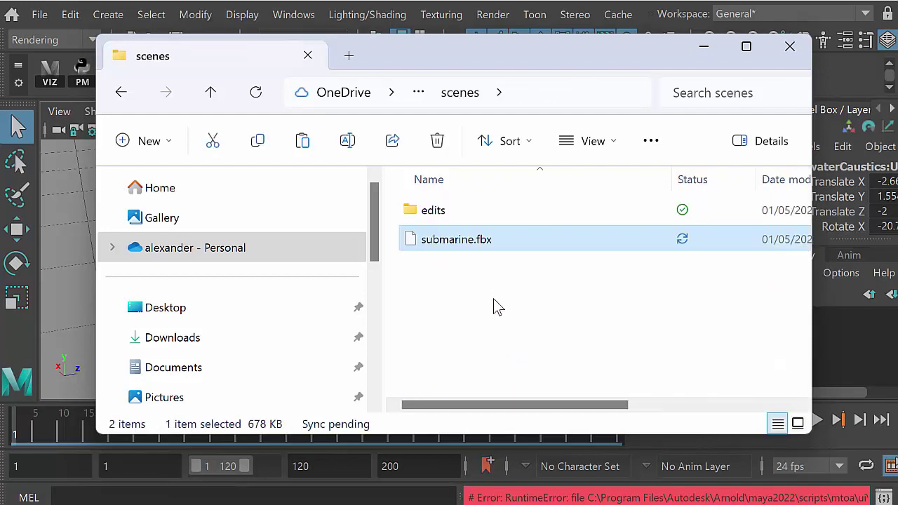
{"action": "left_click", "coordinate": [790, 46]}
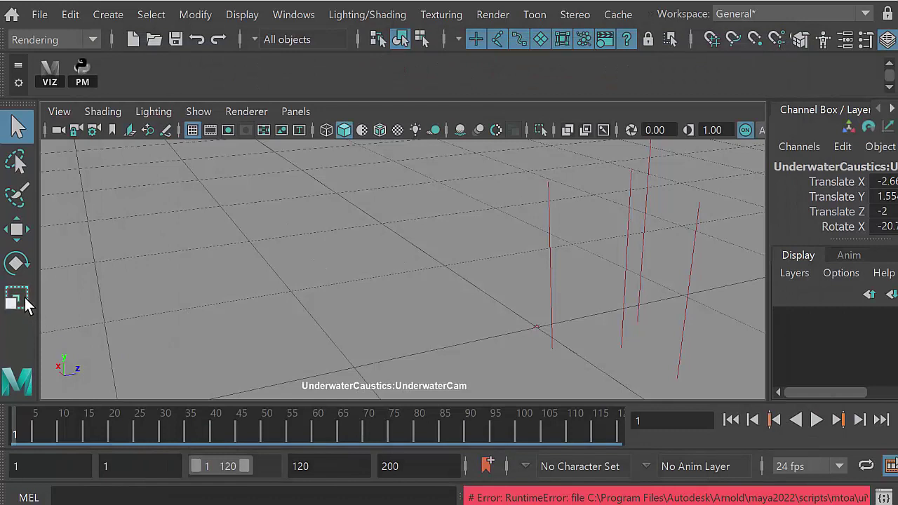
Switch the workspace to a three-pane layout with two views above the Graph Editor, and make the views taller
{"action": "left_click", "coordinate": [296, 113]}
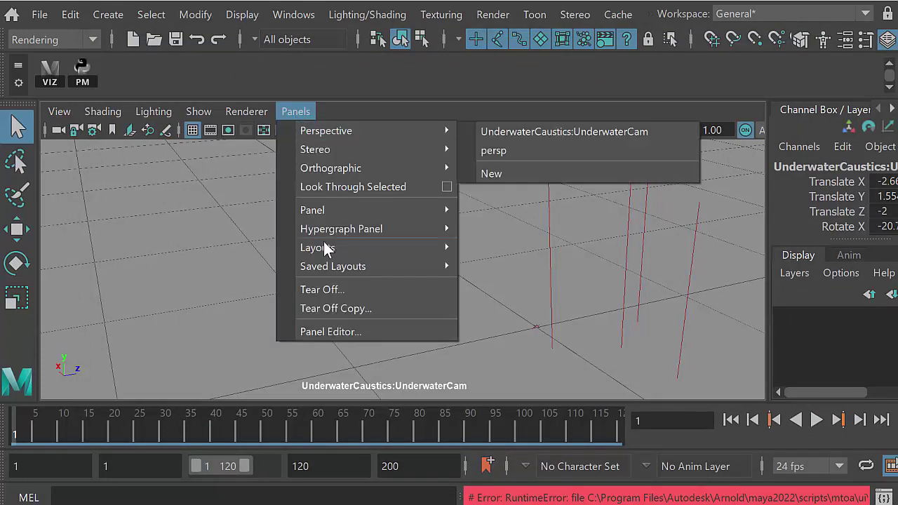
{"action": "mouse_move", "coordinate": [332, 245]}
{"action": "left_click", "coordinate": [536, 303]}
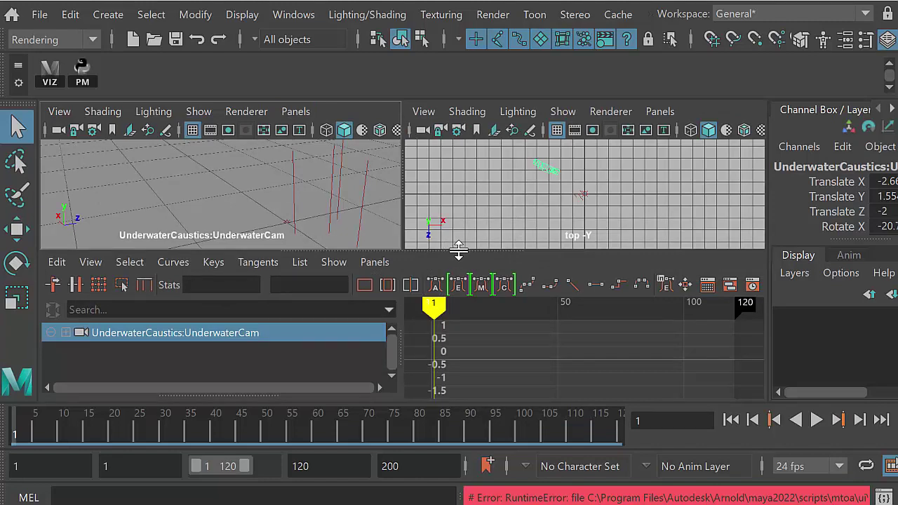
{"action": "left_click_drag", "start_coordinate": [454, 251], "coordinate": [458, 295]}
Show the UnderwaterCaustics:UnderwaterCam camera in the right-hand view and the persp camera in the left-hand view
{"action": "left_click", "coordinate": [660, 112]}
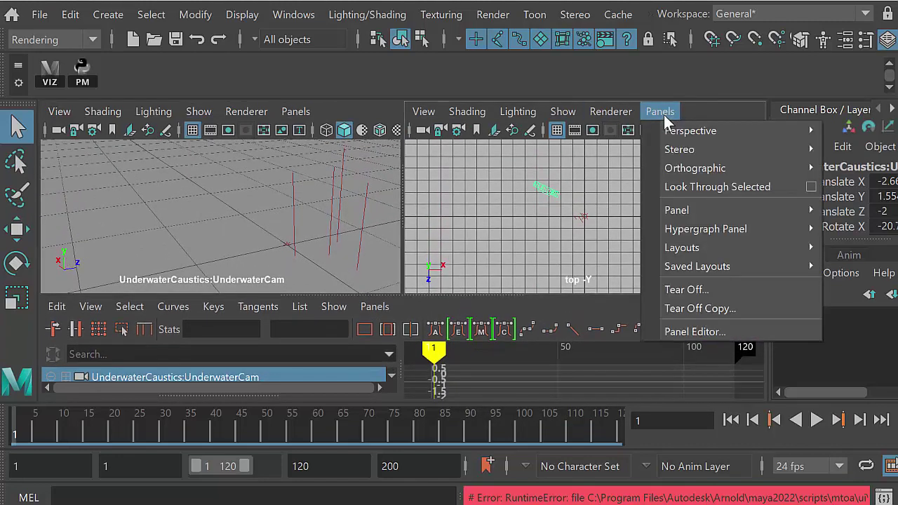
{"action": "mouse_move", "coordinate": [670, 133]}
{"action": "left_click", "coordinate": [867, 132]}
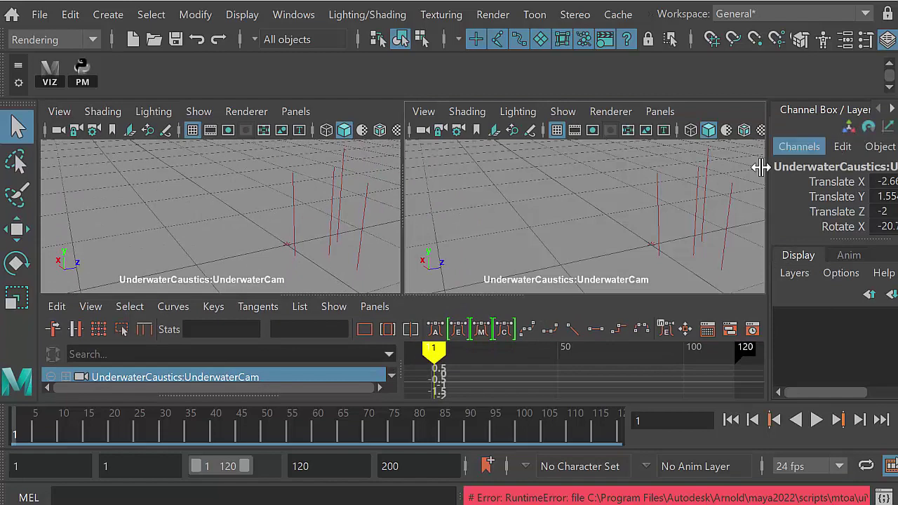
{"action": "left_click", "coordinate": [295, 111]}
{"action": "mouse_move", "coordinate": [311, 127]}
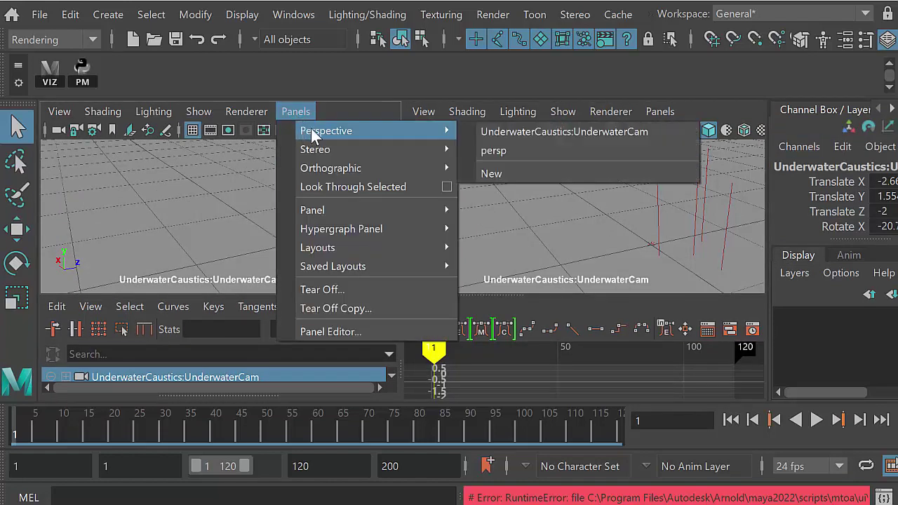
{"action": "left_click", "coordinate": [484, 150]}
{"action": "left_click_drag", "start_coordinate": [287, 224], "coordinate": [179, 127], "text": "alt"}
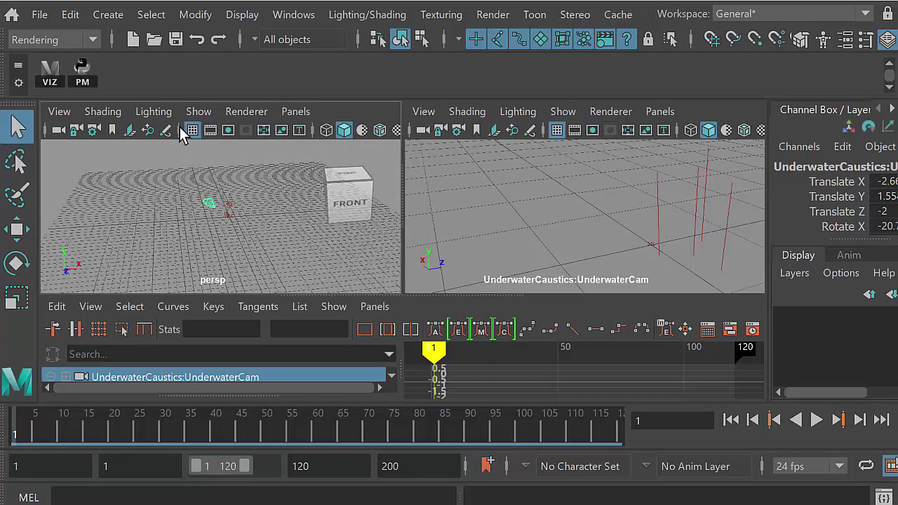
Import submarine.fbx from the project's scenes folder and bring the model into close side view in the persp view
{"action": "left_click", "coordinate": [40, 15]}
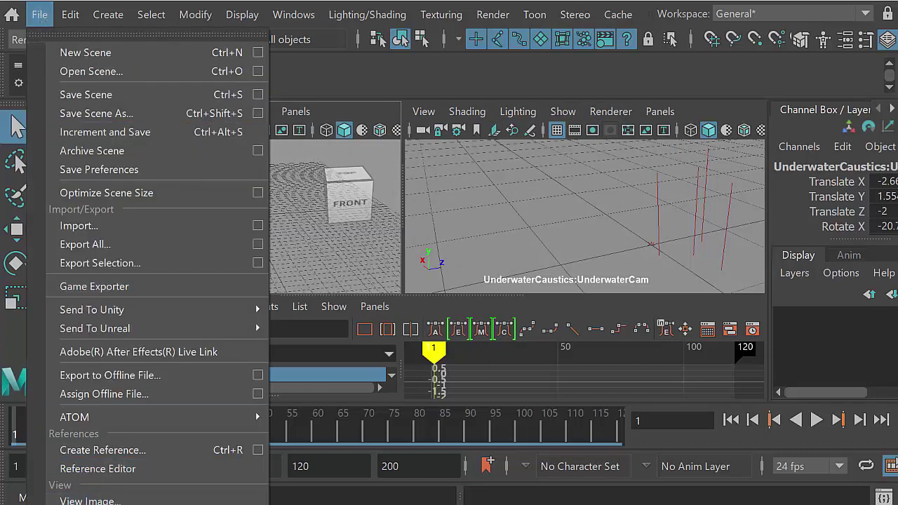
{"action": "left_click", "coordinate": [112, 226]}
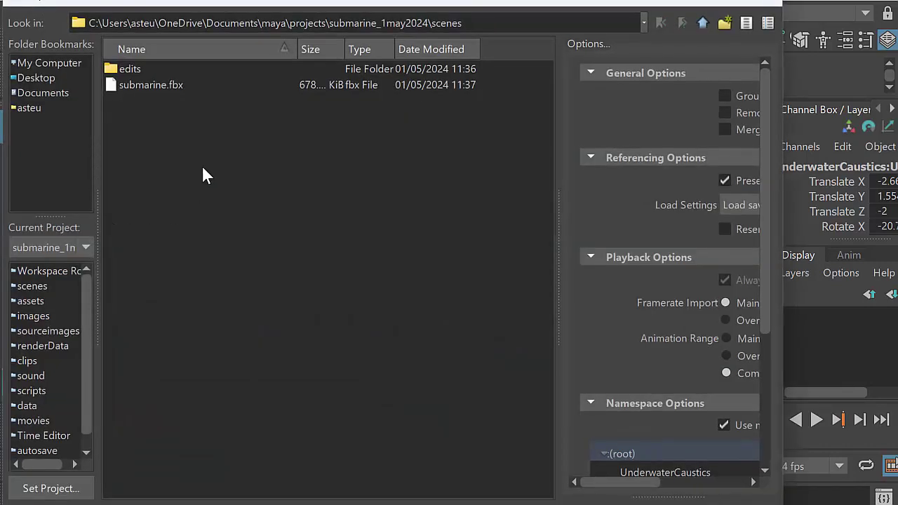
{"action": "left_click", "coordinate": [173, 84]}
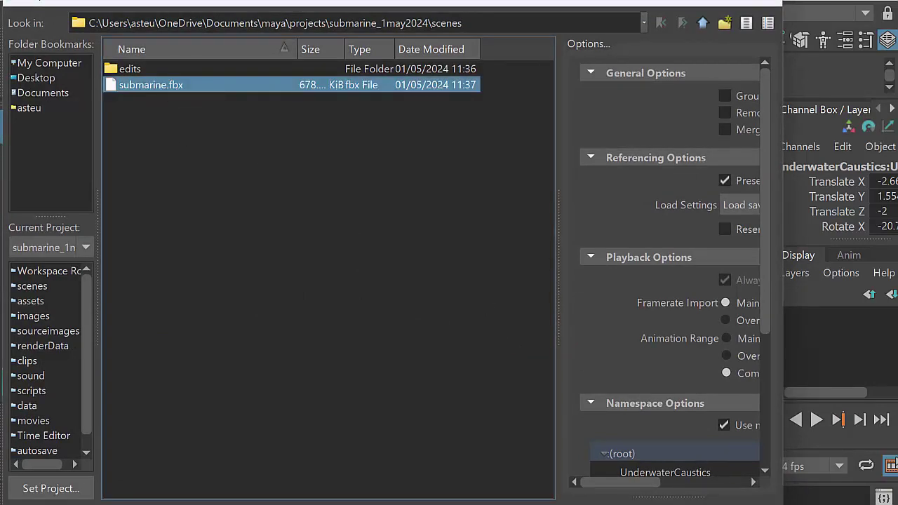
{"action": "key", "text": "Return"}
{"action": "middle_click_drag", "start_coordinate": [254, 213], "coordinate": [265, 221], "text": "alt"}
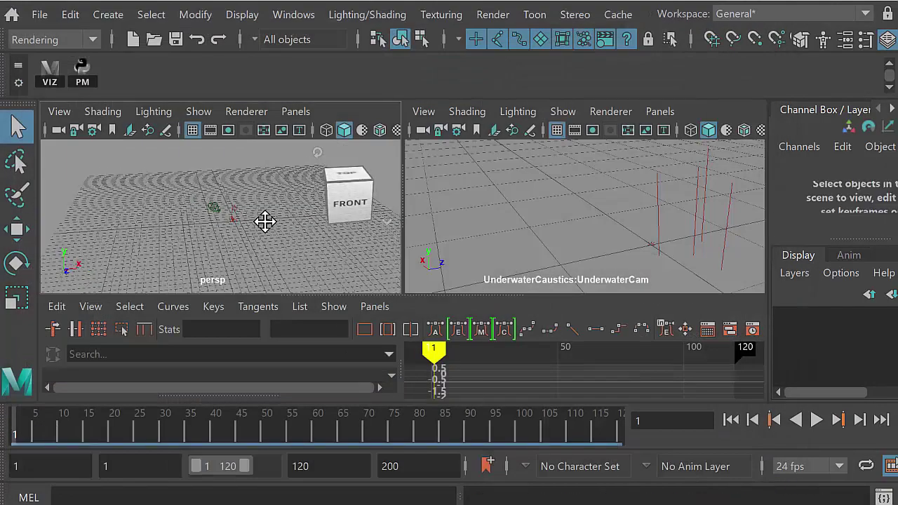
{"action": "right_click_drag", "start_coordinate": [265, 222], "coordinate": [89, 221], "text": "alt"}
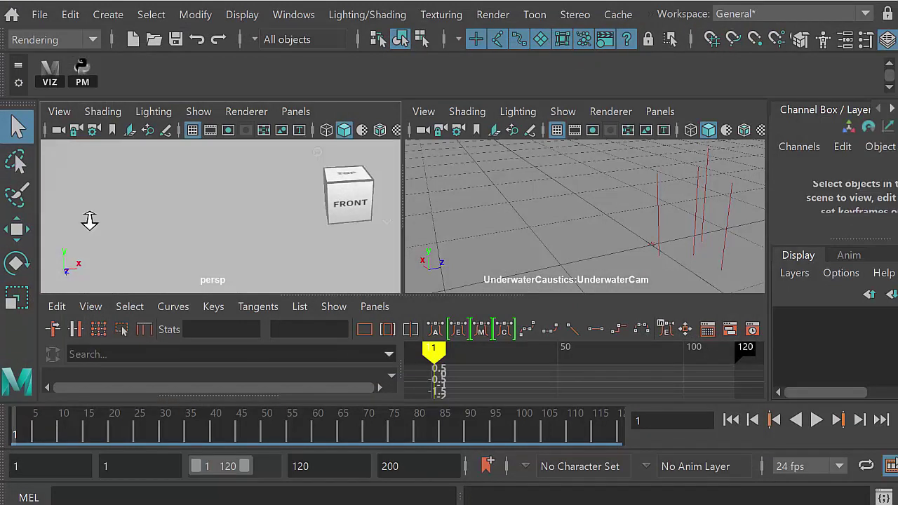
{"action": "middle_click_drag", "start_coordinate": [90, 222], "coordinate": [169, 213], "text": "alt"}
{"action": "right_click_drag", "start_coordinate": [168, 212], "coordinate": [70, 188], "text": "alt"}
{"action": "left_click_drag", "start_coordinate": [130, 202], "coordinate": [242, 169], "text": "alt"}
Open the Outliner and group all the imported FBXASC submarine meshes together
{"action": "left_click", "coordinate": [289, 15]}
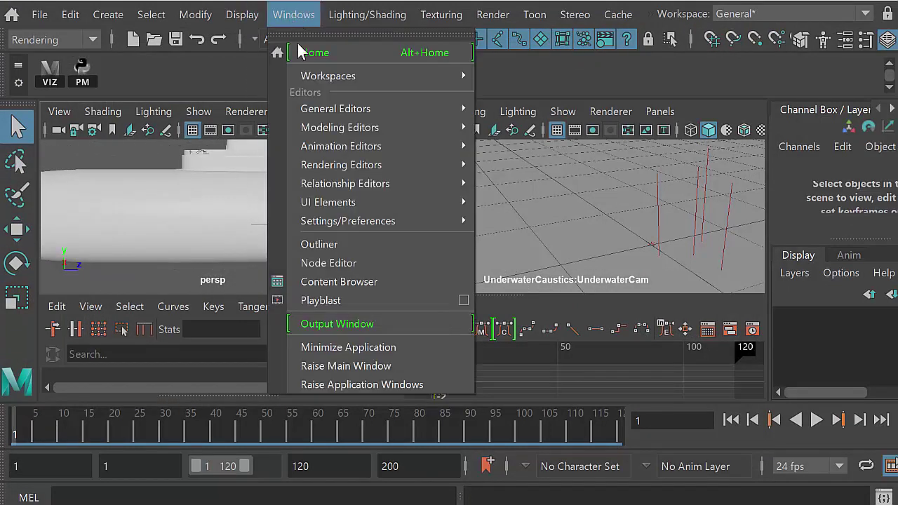
{"action": "left_click", "coordinate": [330, 243]}
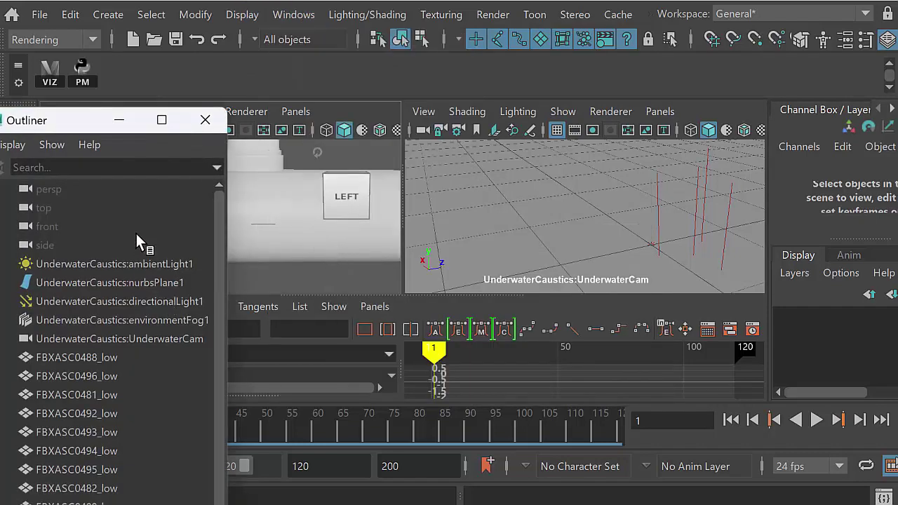
{"action": "left_click_drag", "start_coordinate": [107, 126], "coordinate": [237, 2]}
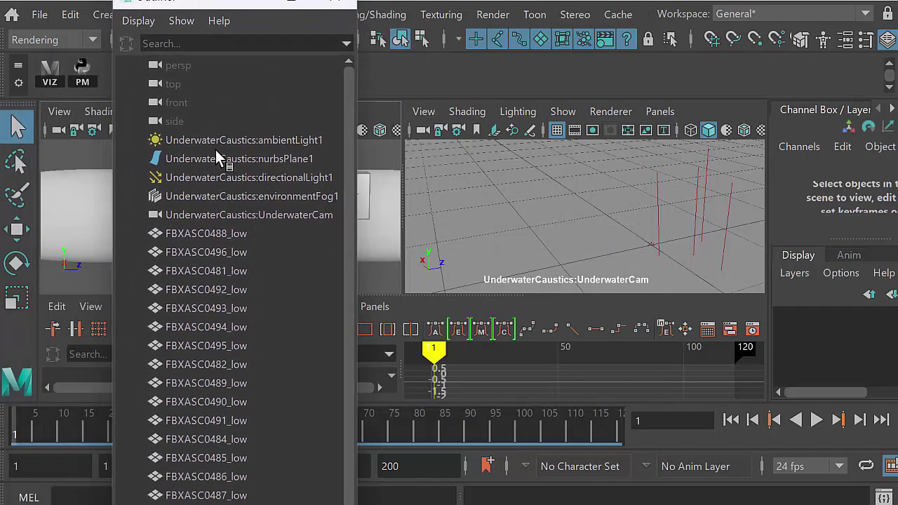
{"action": "left_click", "coordinate": [227, 233]}
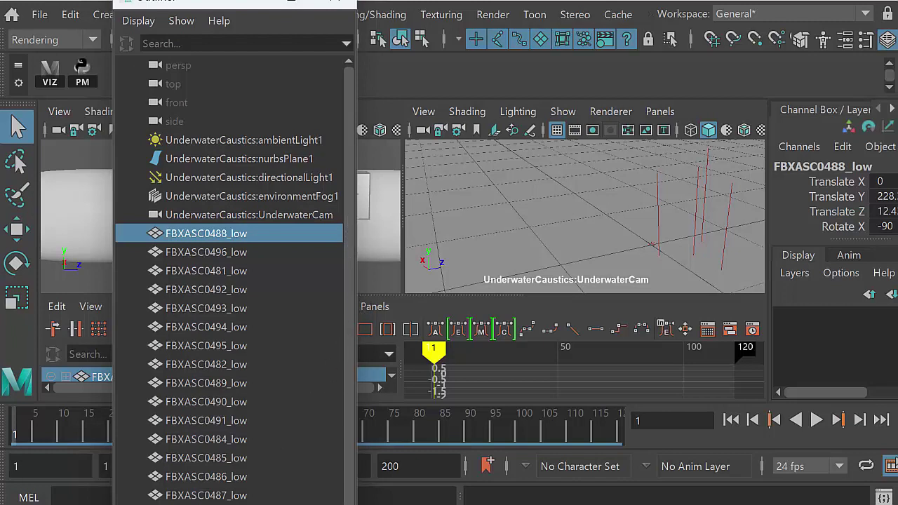
{"action": "left_click", "coordinate": [226, 504], "text": "shift"}
{"action": "key", "text": "ctrl+g"}
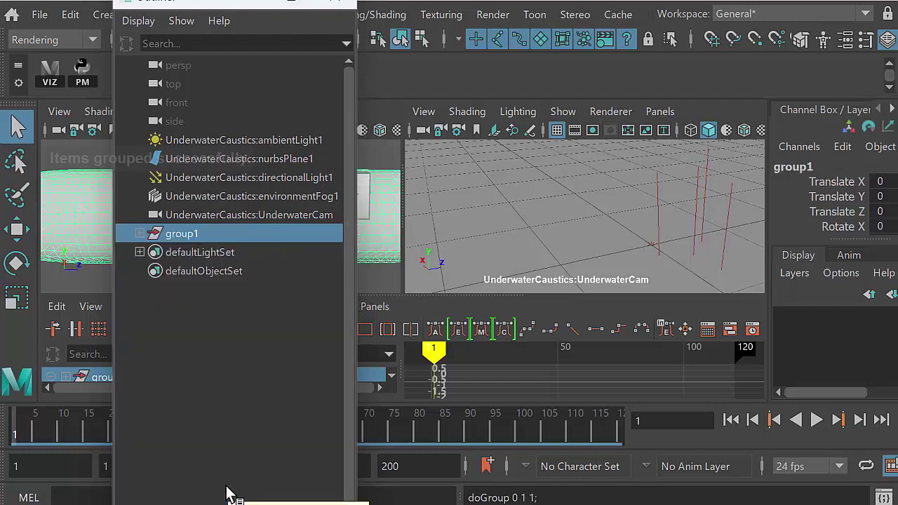
Rename the new submarine group as ubGrp and close the Outliner
{"action": "double_click", "coordinate": [182, 234]}
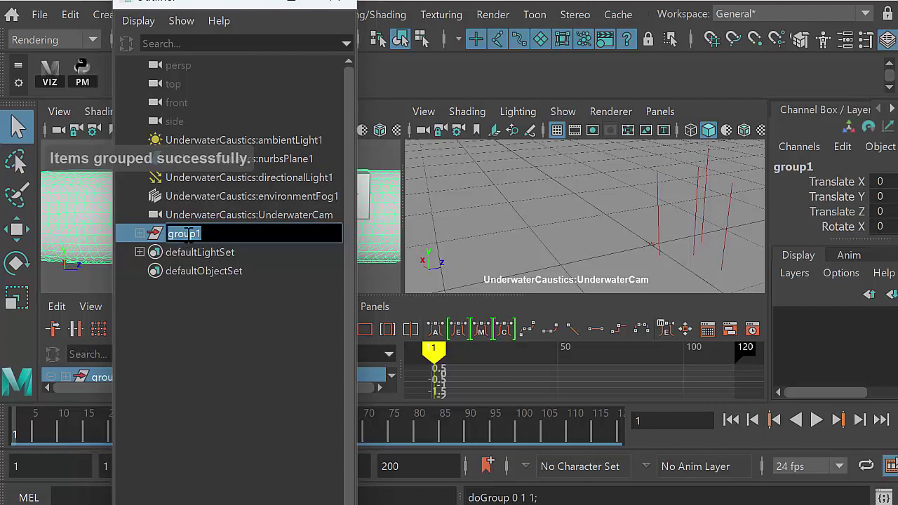
{"action": "type", "text": "ubG"}
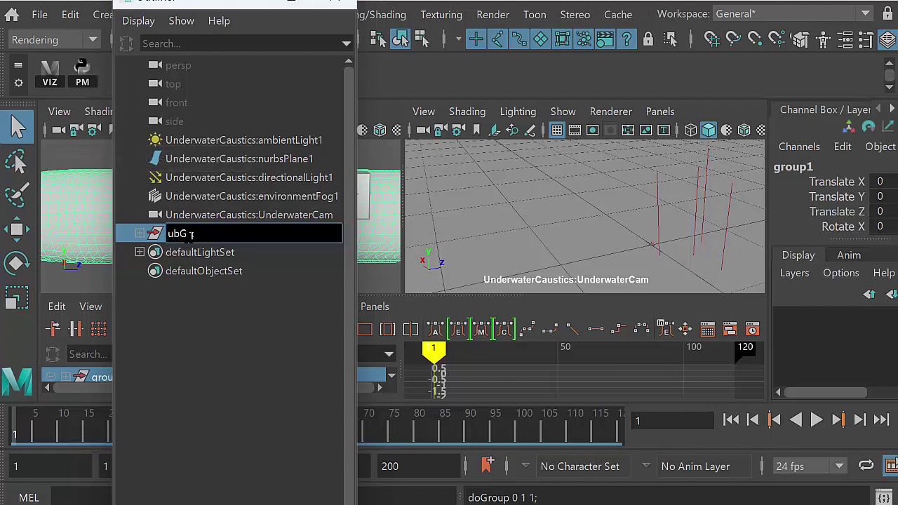
{"action": "type", "text": "rp"}
{"action": "key", "text": "Return"}
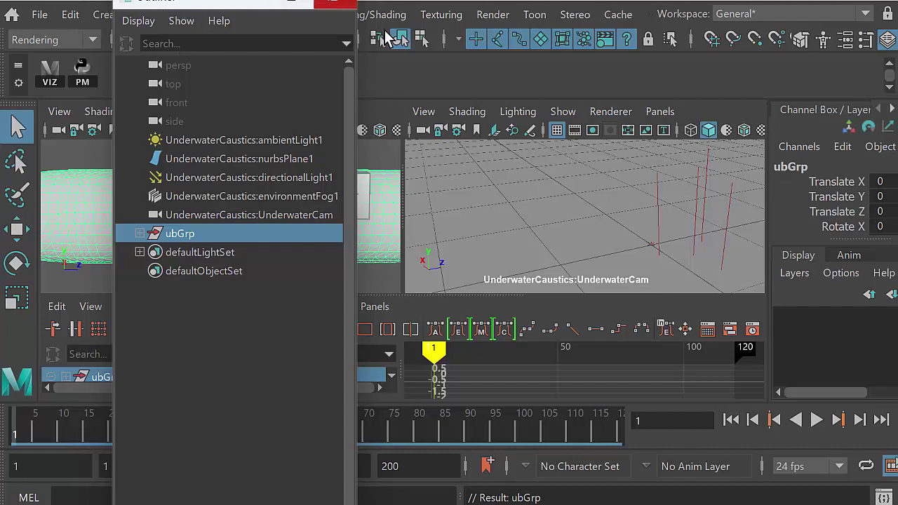
{"action": "left_click", "coordinate": [335, 3]}
{"action": "double_click", "coordinate": [798, 169]}
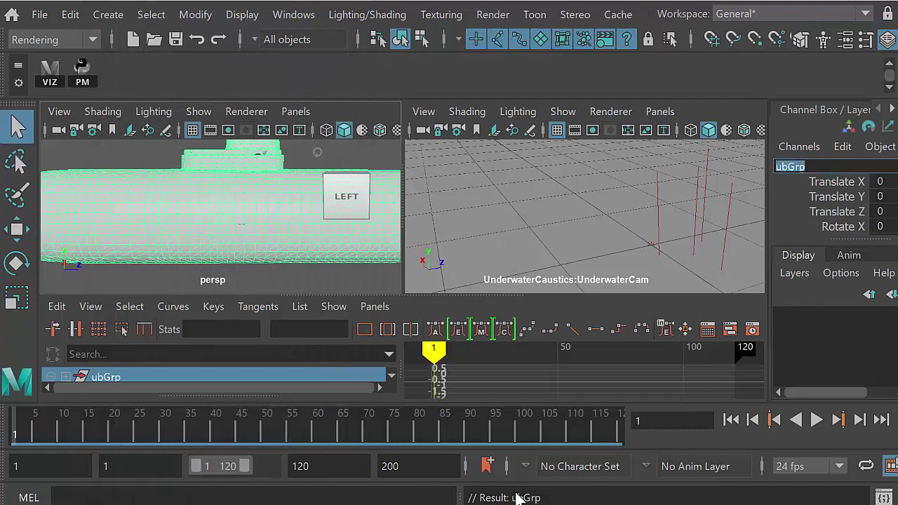
Widen the Channel Box and set Scale X, Y and Z of ubGrp to 0.1
{"action": "right_click_drag", "start_coordinate": [309, 207], "coordinate": [84, 203], "text": "alt"}
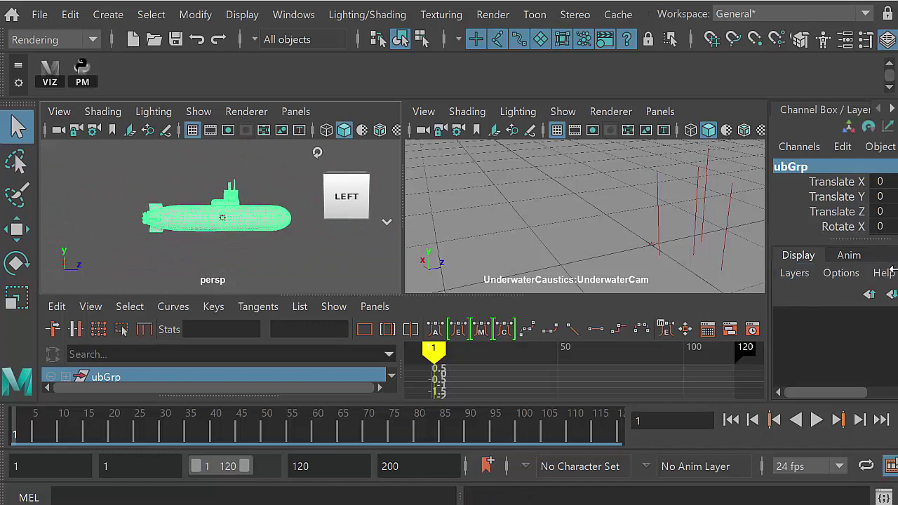
{"action": "left_click_drag", "start_coordinate": [895, 270], "coordinate": [897, 270]}
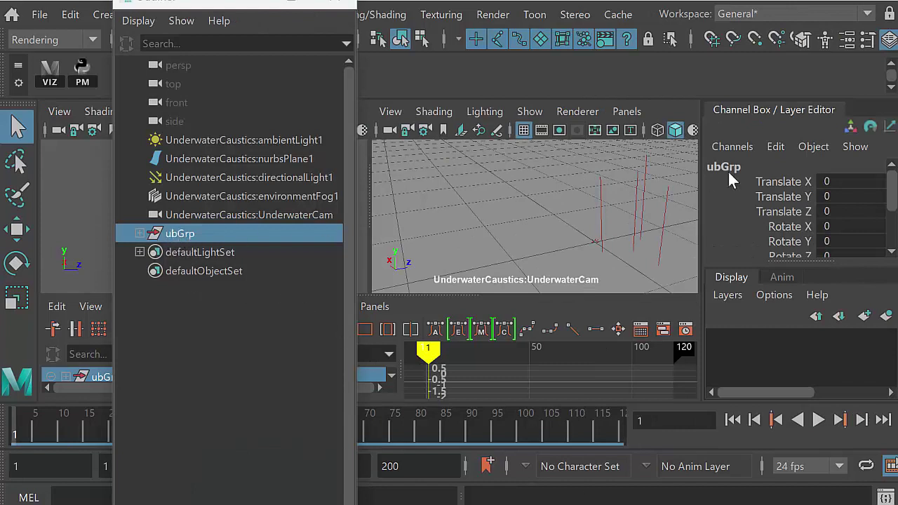
{"action": "scroll", "coordinate": [888, 189], "scroll_direction": "down", "scroll_amount": 5}
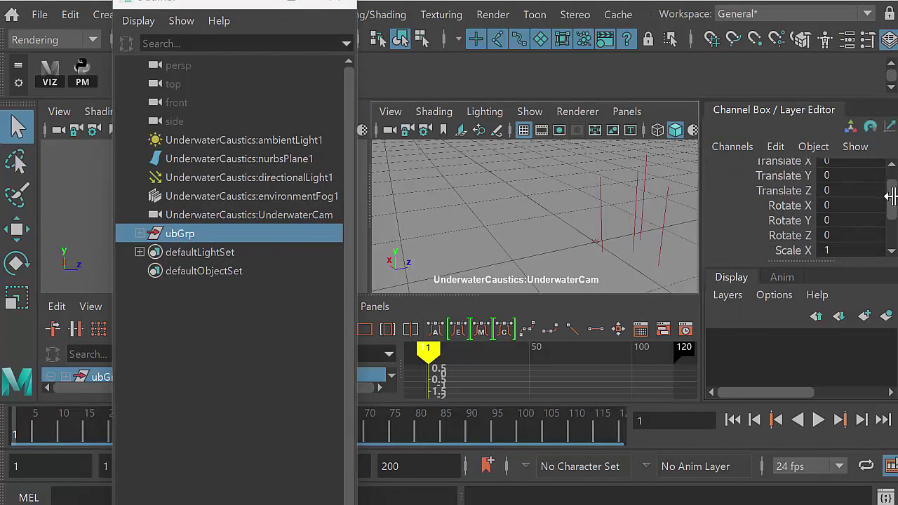
{"action": "left_click_drag", "start_coordinate": [855, 189], "coordinate": [857, 214]}
{"action": "left_click", "coordinate": [857, 222]}
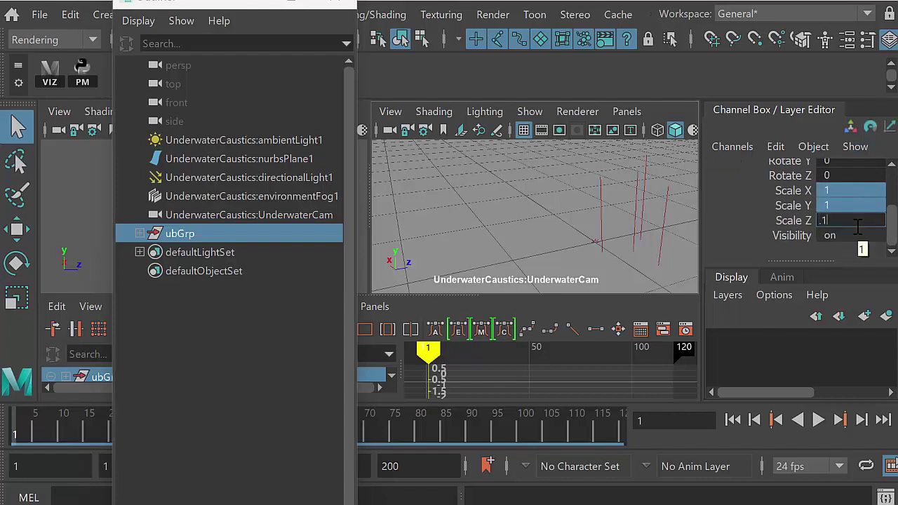
{"action": "key", "text": "Return"}
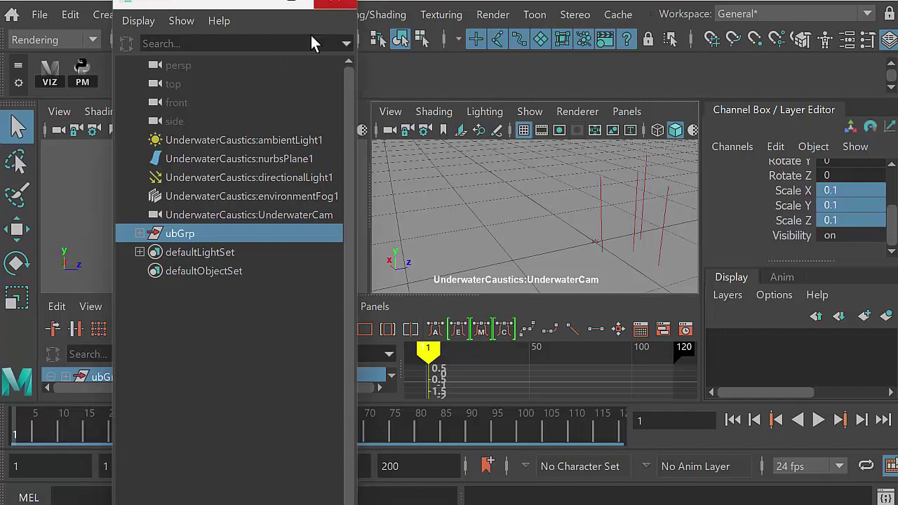
Close the Outliner and set Scale X, Y and Z of ubGrp to 0.01
{"action": "left_click", "coordinate": [336, 2]}
{"action": "key", "text": "f"}
{"action": "left_click_drag", "start_coordinate": [217, 225], "coordinate": [196, 244], "text": "alt"}
{"action": "left_click", "coordinate": [846, 218]}
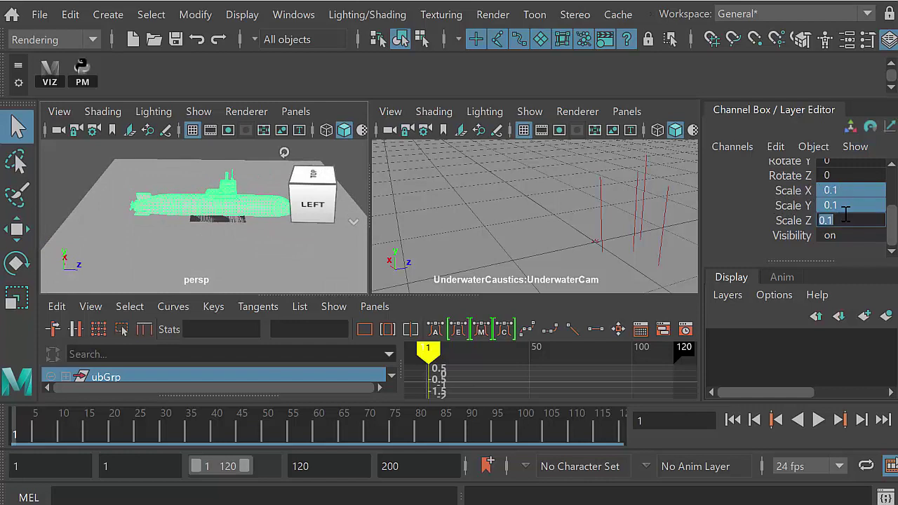
{"action": "key", "text": "BackSpace"}
{"action": "type", "text": ".01"}
{"action": "key", "text": "Return"}
{"action": "key", "text": "f"}
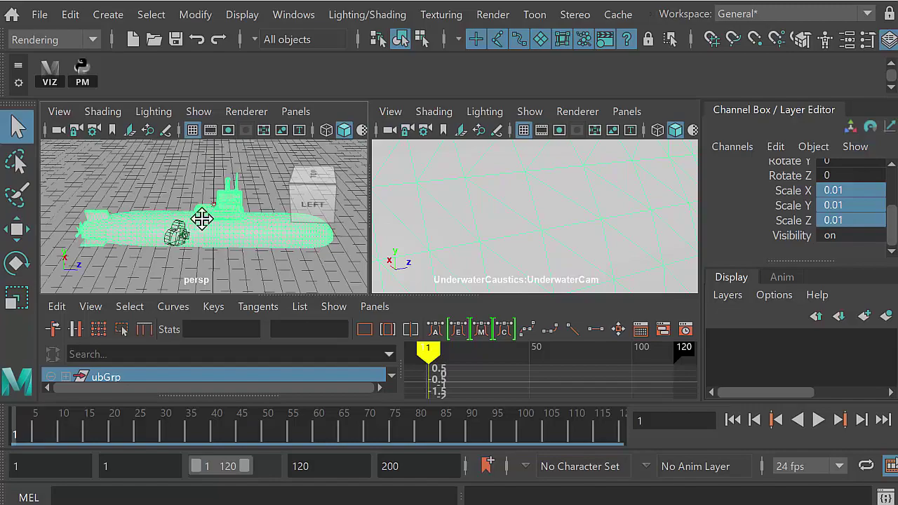
Check the submarine's size against the camera and set Scale X, Y and Z of ubGrp to 0.001
{"action": "right_click_drag", "start_coordinate": [202, 218], "coordinate": [26, 197], "text": "alt"}
{"action": "mouse_move", "coordinate": [156, 206]}
{"action": "right_mouse_down", "text": "alt"}
{"action": "mouse_move", "coordinate": [116, 209]}
{"action": "mouse_move", "coordinate": [112, 223]}
{"action": "right_mouse_up", "text": "alt"}
{"action": "mouse_move", "coordinate": [168, 217]}
{"action": "left_mouse_down", "text": "alt"}
{"action": "mouse_move", "coordinate": [241, 236]}
{"action": "mouse_move", "coordinate": [243, 228]}
{"action": "left_mouse_up", "text": "alt"}
{"action": "right_click_drag", "start_coordinate": [243, 228], "coordinate": [281, 258], "text": "alt"}
{"action": "middle_click_drag", "start_coordinate": [200, 197], "coordinate": [194, 229], "text": "alt"}
{"action": "right_click_drag", "start_coordinate": [231, 236], "coordinate": [272, 248], "text": "alt"}
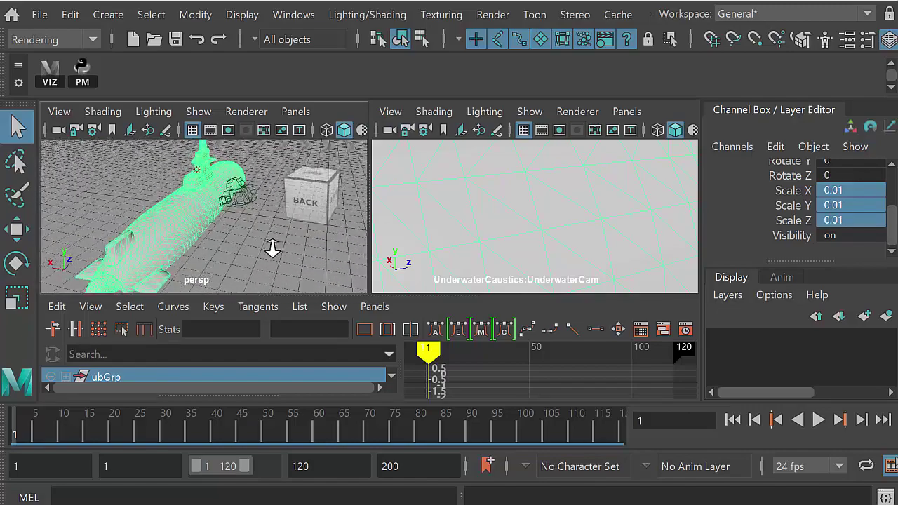
{"action": "left_click_drag", "start_coordinate": [273, 248], "coordinate": [240, 191], "text": "alt"}
{"action": "middle_click_drag", "start_coordinate": [235, 193], "coordinate": [234, 233], "text": "alt"}
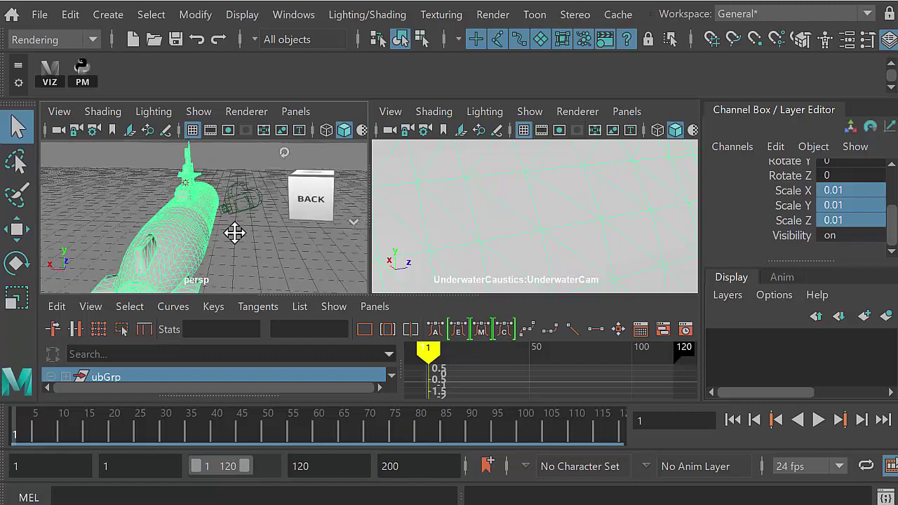
{"action": "right_click_drag", "start_coordinate": [235, 232], "coordinate": [151, 236], "text": "alt"}
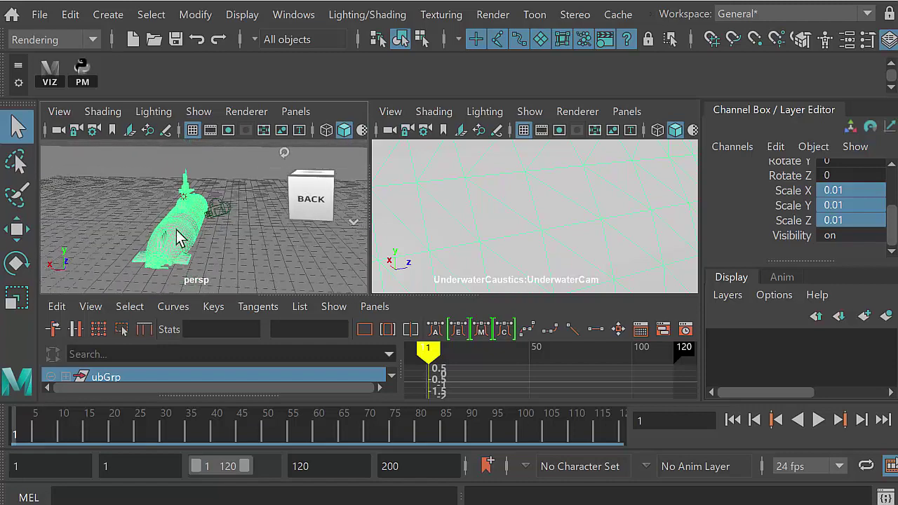
{"action": "double_click", "coordinate": [853, 220]}
{"action": "key", "text": "BackSpace"}
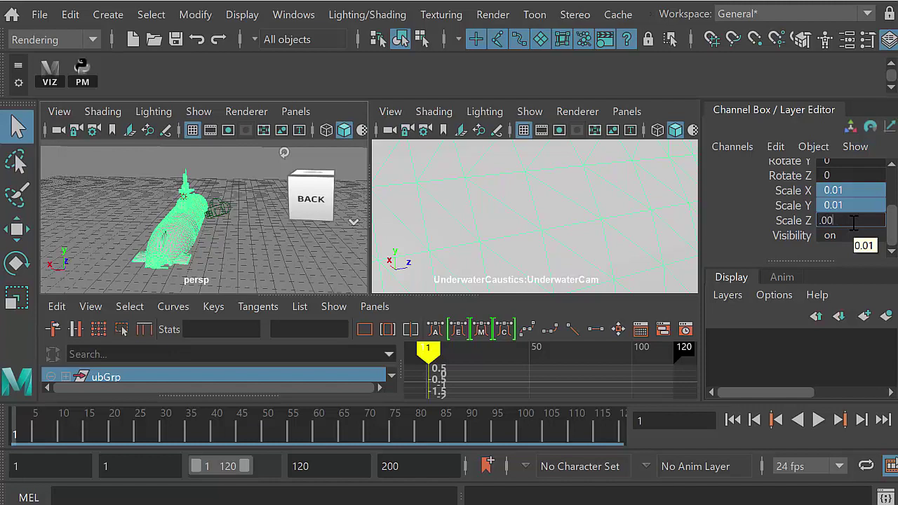
{"action": "type", "text": "0.001"}
{"action": "key", "text": "Return"}
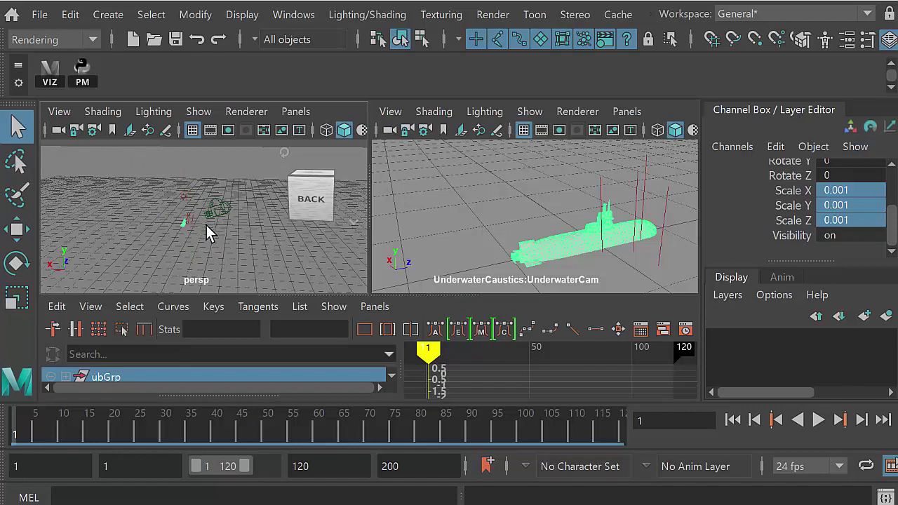
Raise ubGrp along Y above the grid so the submarine floats in the middle of the UnderwaterCam view
{"action": "key", "text": "f"}
{"action": "right_click_drag", "start_coordinate": [221, 222], "coordinate": [104, 196], "text": "alt"}
{"action": "left_click_drag", "start_coordinate": [105, 195], "coordinate": [137, 233], "text": "alt"}
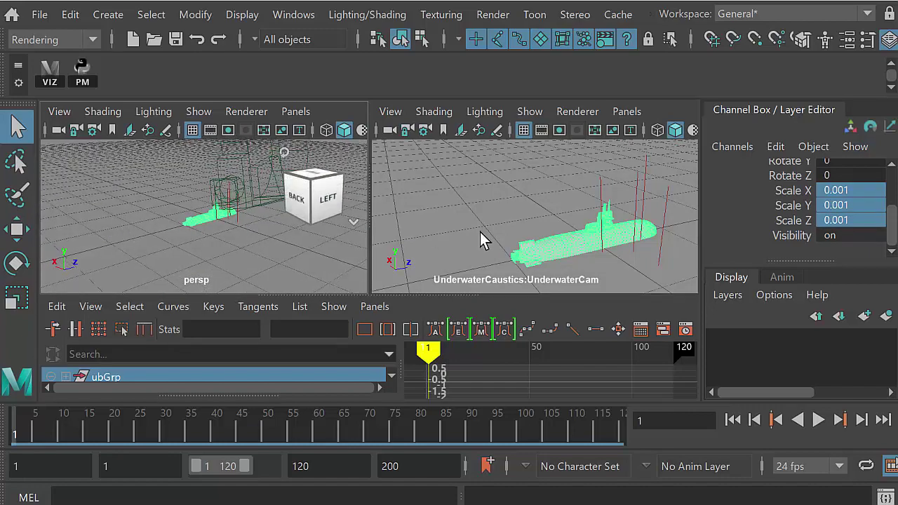
{"action": "mouse_move", "coordinate": [224, 205]}
{"action": "middle_mouse_down", "text": "alt"}
{"action": "mouse_move", "coordinate": [204, 224]}
{"action": "mouse_move", "coordinate": [216, 210]}
{"action": "middle_mouse_up", "text": "alt"}
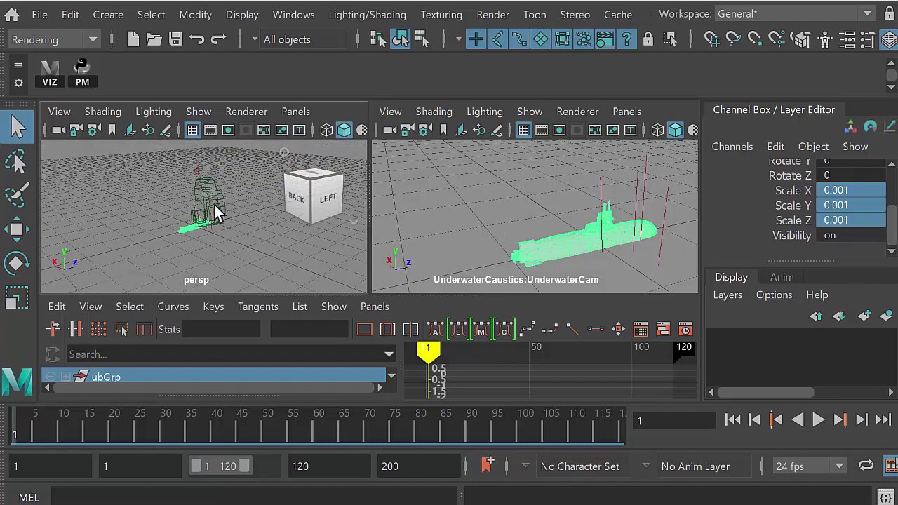
{"action": "left_click_drag", "start_coordinate": [217, 211], "coordinate": [212, 235], "text": "alt"}
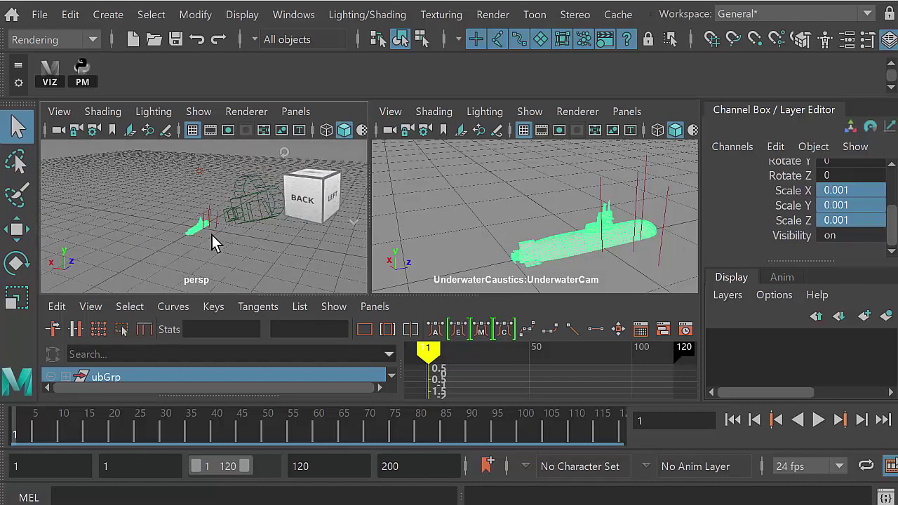
{"action": "key", "text": "w"}
{"action": "middle_click_drag", "start_coordinate": [207, 243], "coordinate": [224, 227], "text": "alt"}
{"action": "left_click_drag", "start_coordinate": [63, 423], "coordinate": [4, 423]}
{"action": "left_click_drag", "start_coordinate": [181, 226], "coordinate": [215, 170], "text": "alt"}
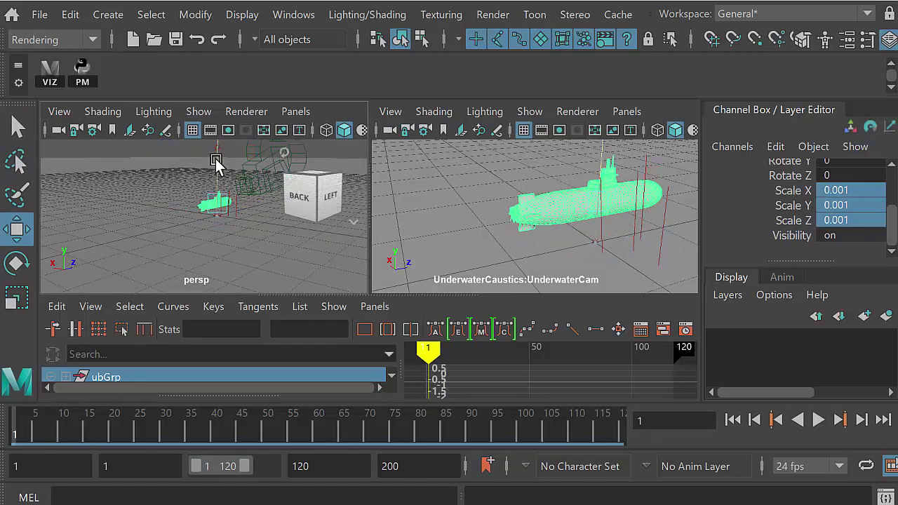
{"action": "left_click", "coordinate": [219, 170]}
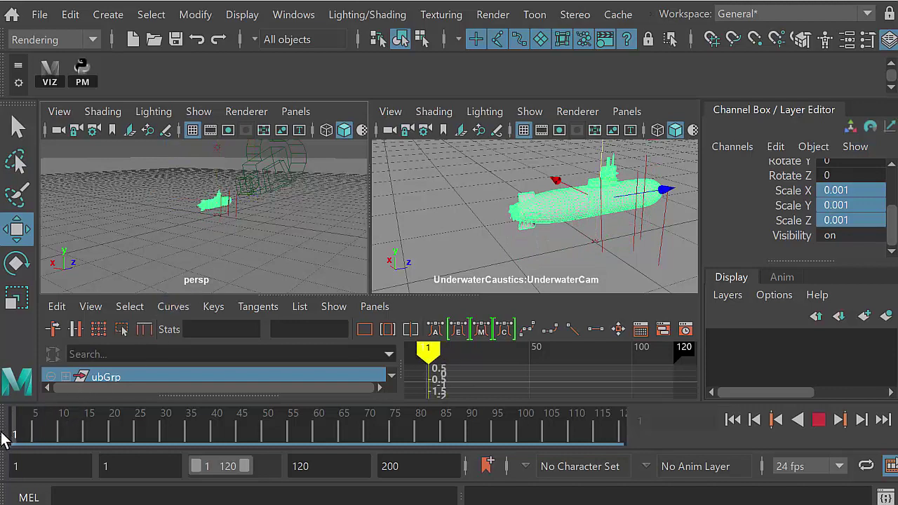
Set the end time of the animation to frame 99
{"action": "left_click", "coordinate": [379, 466]}
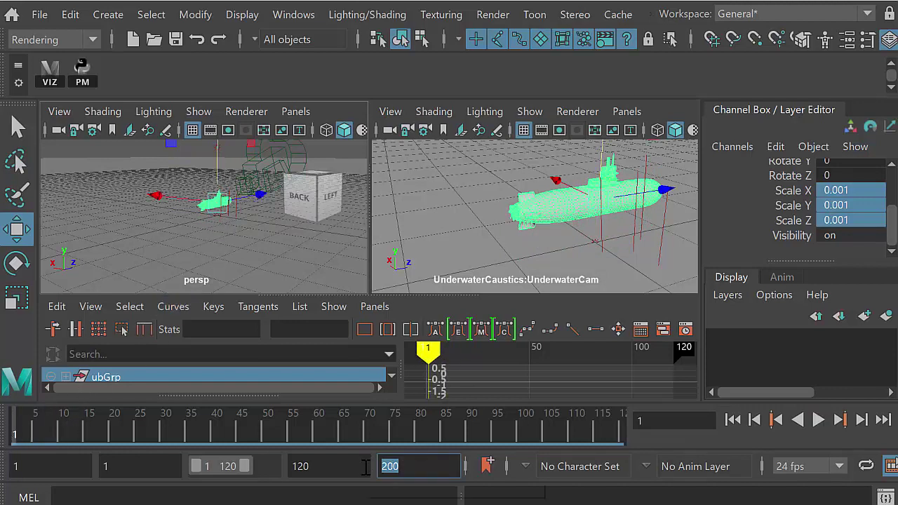
{"action": "type", "text": "99"}
{"action": "key", "text": "Return"}
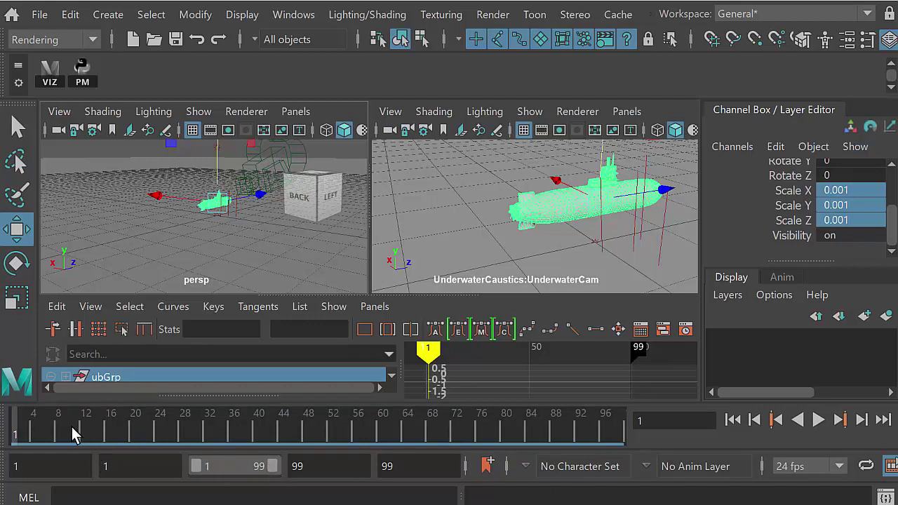
At frame 1, move ubGrp backward along Z to the submarine's starting position behind the vertical red lines
{"action": "left_click_drag", "start_coordinate": [71, 427], "coordinate": [14, 430]}
{"action": "left_click_drag", "start_coordinate": [261, 194], "coordinate": [176, 171]}
{"action": "left_click_drag", "start_coordinate": [226, 200], "coordinate": [231, 200]}
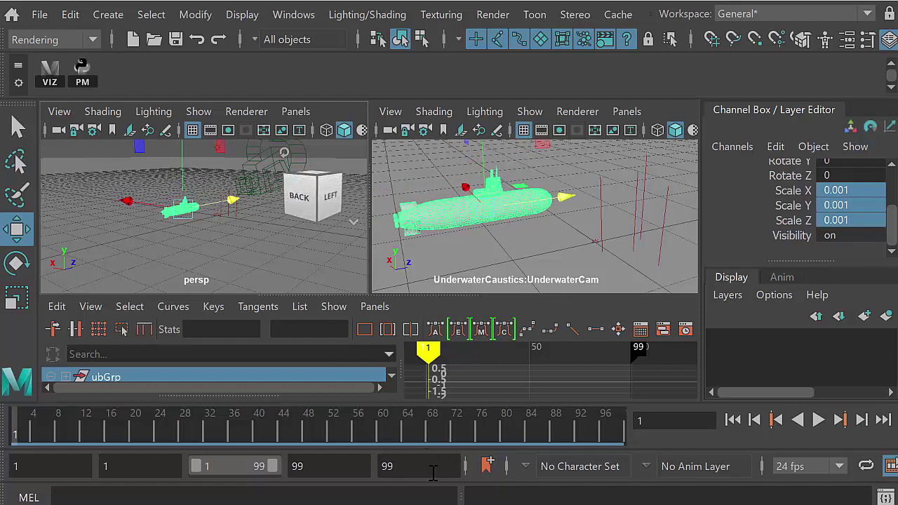
Set the playback end time to frame 75, preview the playback and return to frame 1
{"action": "left_click_drag", "start_coordinate": [424, 467], "coordinate": [374, 465]}
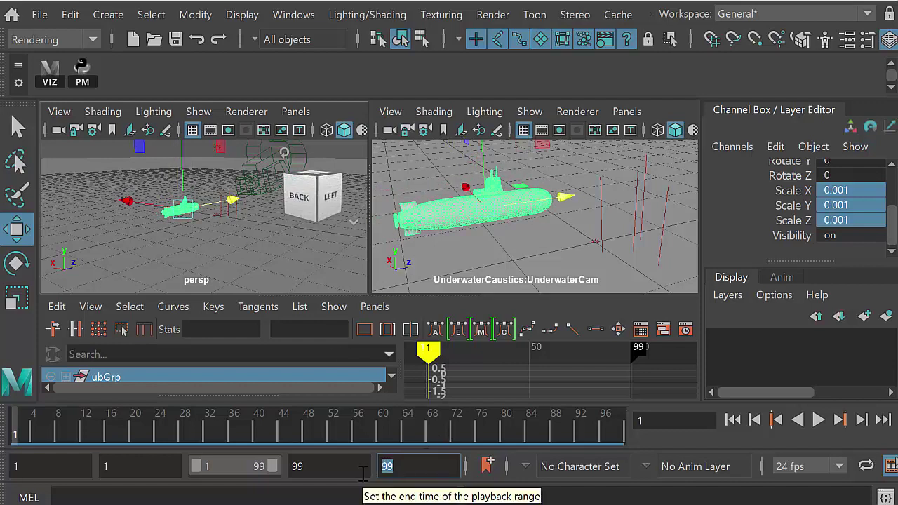
{"action": "type", "text": "75"}
{"action": "key", "text": "Return"}
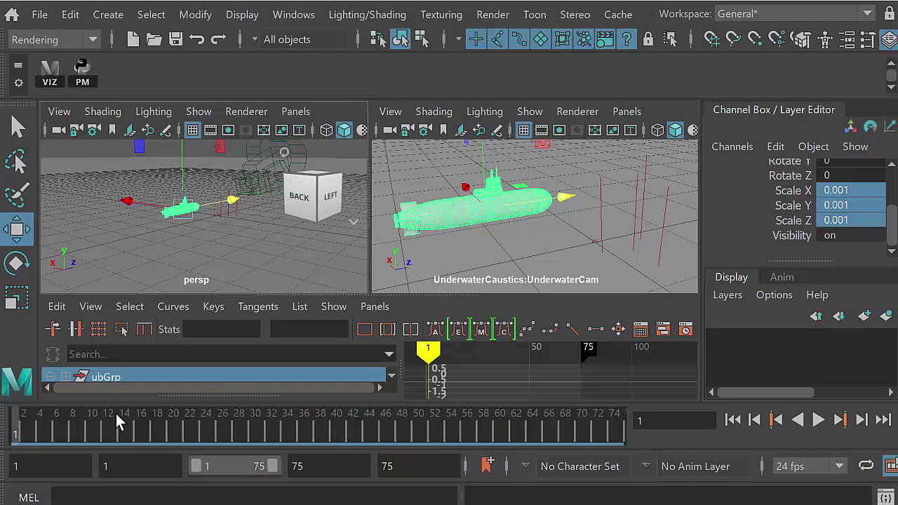
{"action": "key", "text": "alt+v"}
{"action": "left_click", "coordinate": [17, 430]}
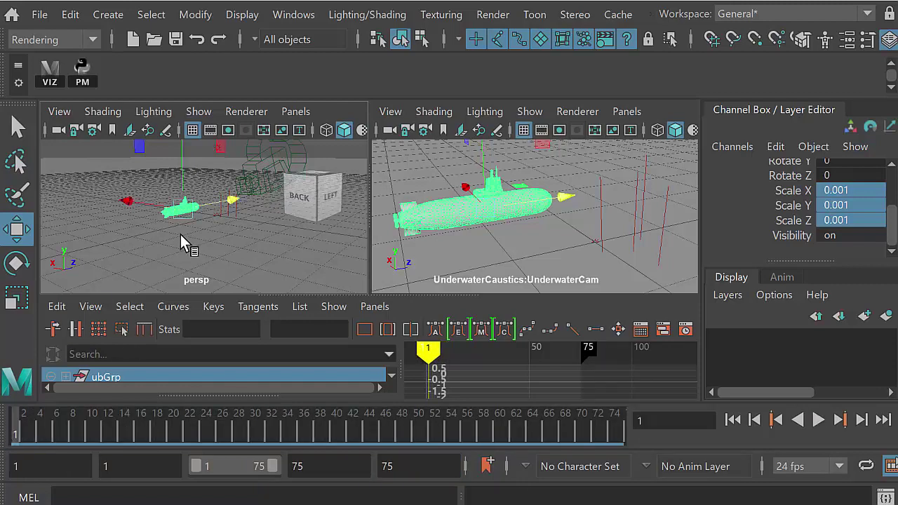
Key ubGrp's starting pose at frame 1, and at frame 75 move it forward along Z past the vertical red lines
{"action": "middle_click_drag", "start_coordinate": [181, 234], "coordinate": [160, 251], "text": "alt"}
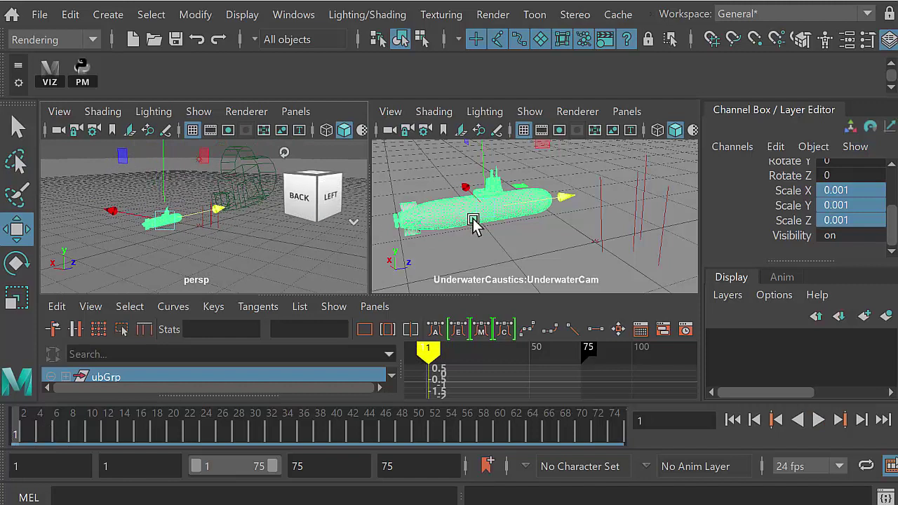
{"action": "left_click_drag", "start_coordinate": [26, 426], "coordinate": [622, 435]}
{"action": "key", "text": "s"}
{"action": "left_click_drag", "start_coordinate": [222, 208], "coordinate": [259, 203]}
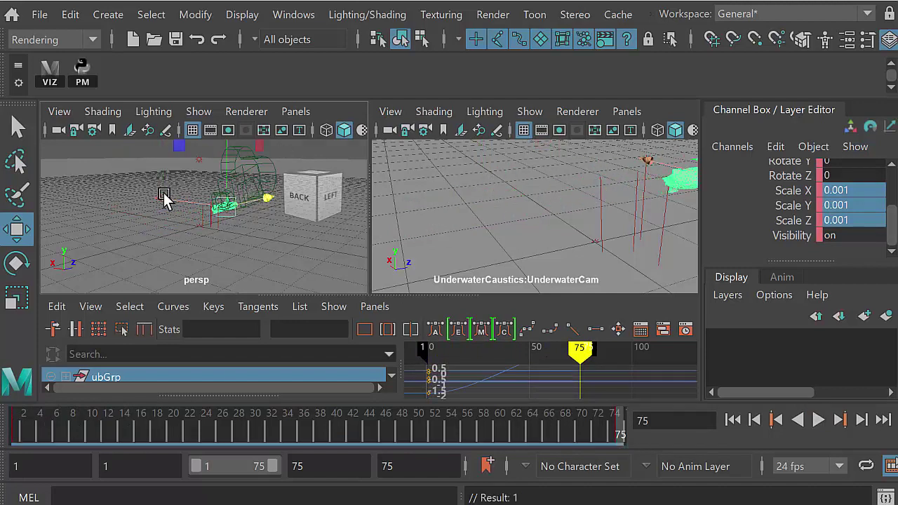
At frame 75, shift ubGrp slightly along X, rotate it slightly around Y, set a key and return to frame 1
{"action": "left_click_drag", "start_coordinate": [164, 198], "coordinate": [160, 195]}
{"action": "key", "text": "e"}
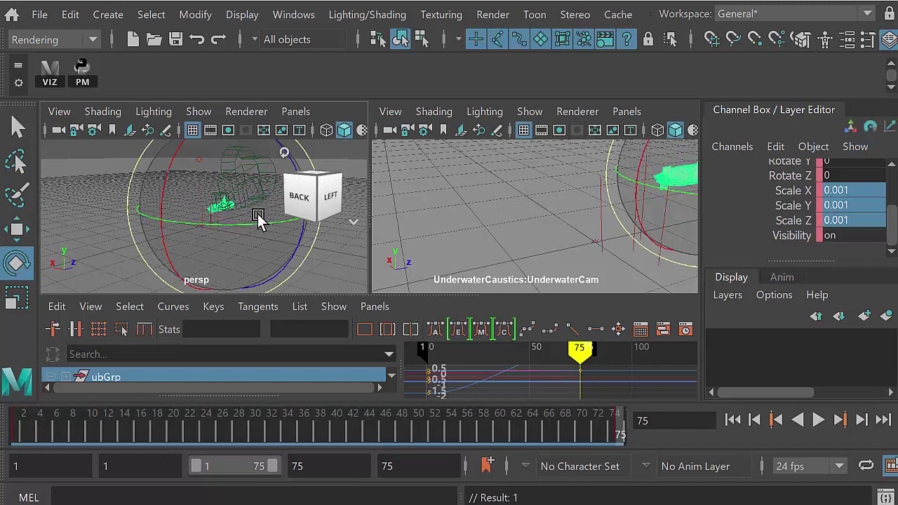
{"action": "key", "text": "w"}
{"action": "key", "text": "e"}
{"action": "left_click_drag", "start_coordinate": [240, 220], "coordinate": [246, 227]}
{"action": "key", "text": "s"}
{"action": "key", "text": "w"}
{"action": "left_click_drag", "start_coordinate": [135, 446], "coordinate": [16, 430]}
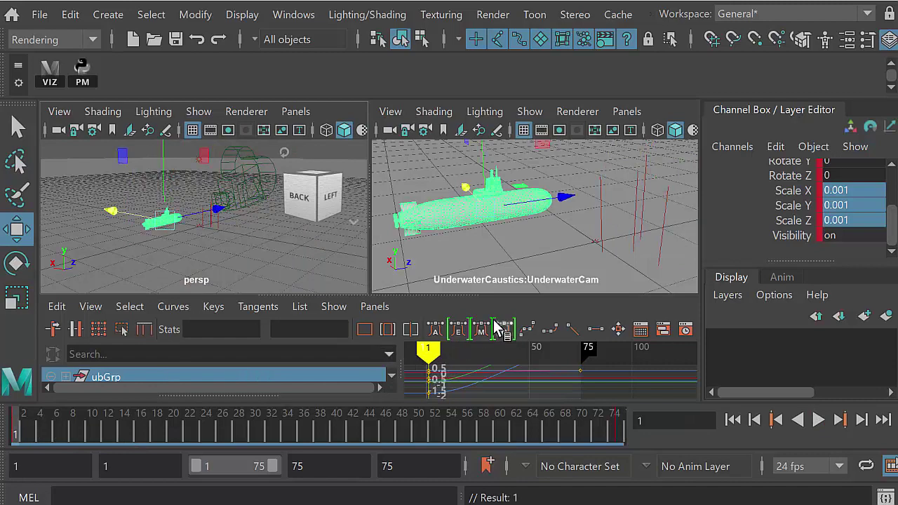
Enlarge the Graph Editor's curve area, select all of ubGrp's animation curves and give them linear tangents
{"action": "key", "text": "space"}
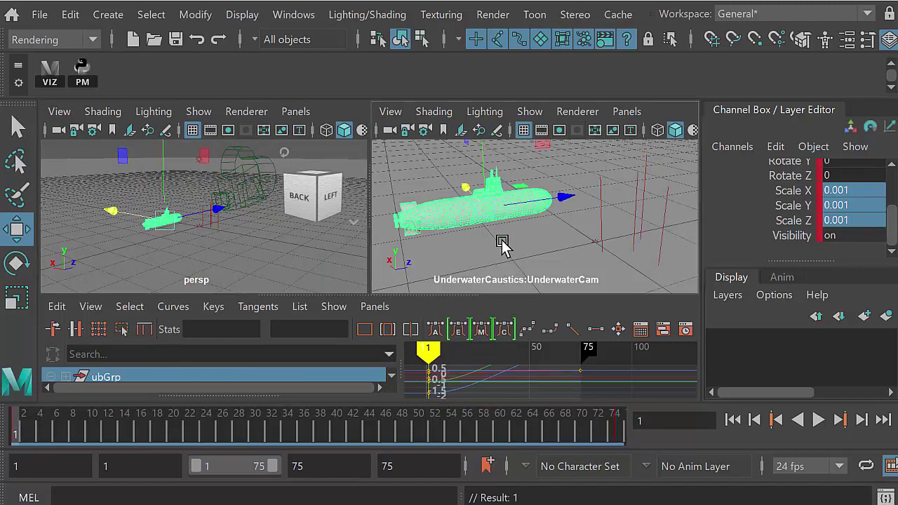
{"action": "left_click_drag", "start_coordinate": [491, 292], "coordinate": [491, 241]}
{"action": "left_click", "coordinate": [148, 325]}
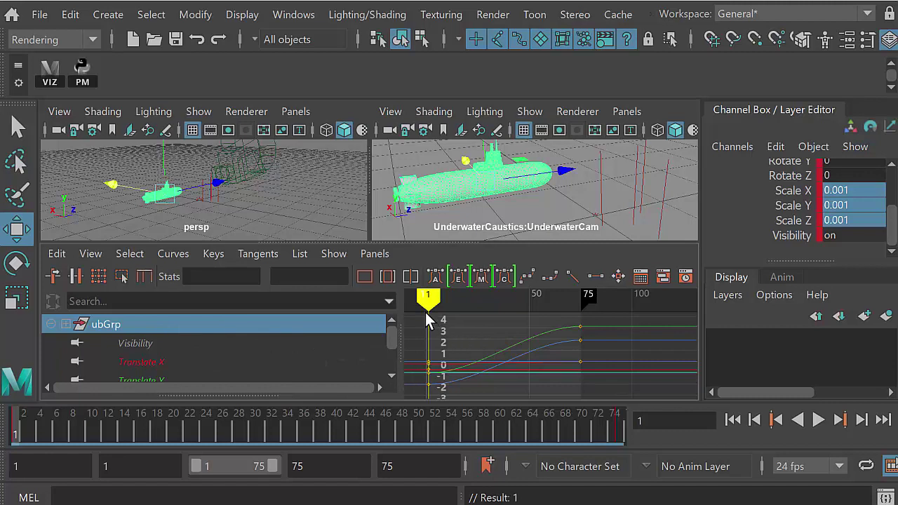
{"action": "left_click_drag", "start_coordinate": [590, 405], "coordinate": [589, 400]}
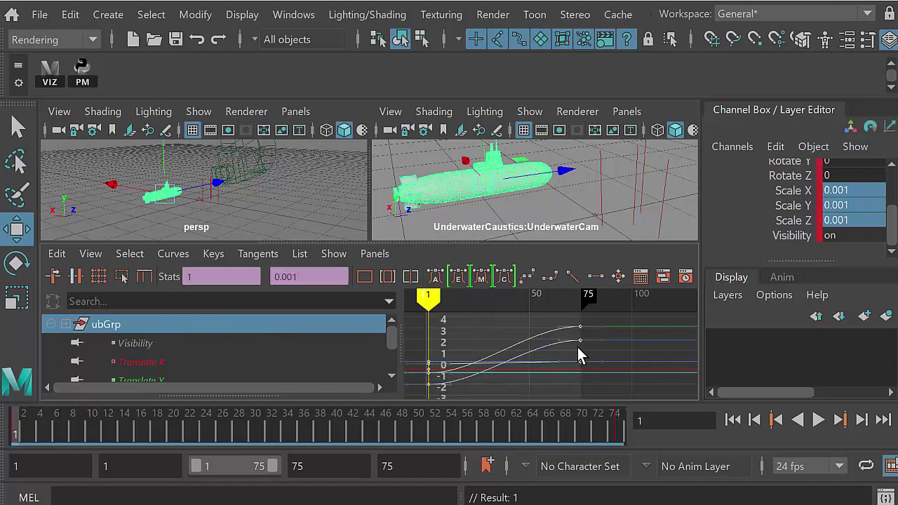
{"action": "key", "text": "f"}
{"action": "left_click_drag", "start_coordinate": [400, 348], "coordinate": [180, 352]}
{"action": "right_click_drag", "start_coordinate": [419, 331], "coordinate": [376, 333], "text": "alt"}
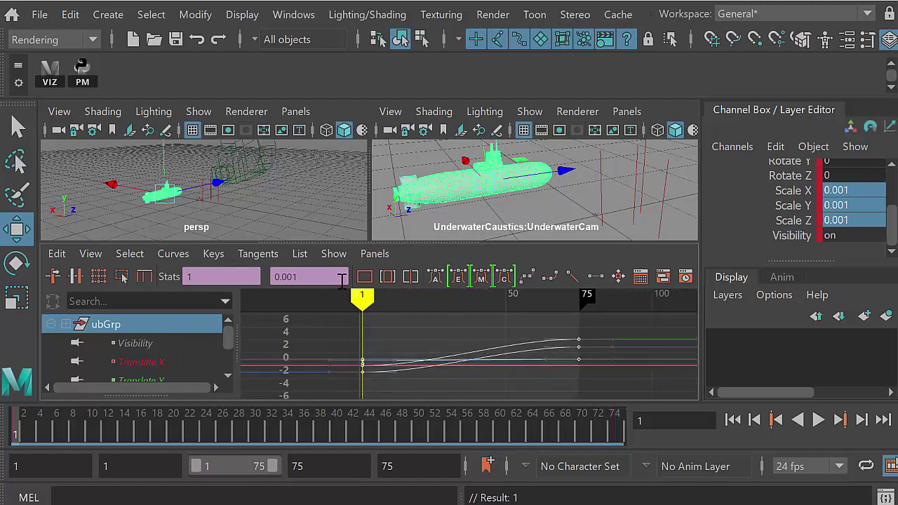
{"action": "left_click", "coordinate": [571, 275]}
Maximize the UnderwaterCam view and play back the submarine animation
{"action": "key", "text": "space"}
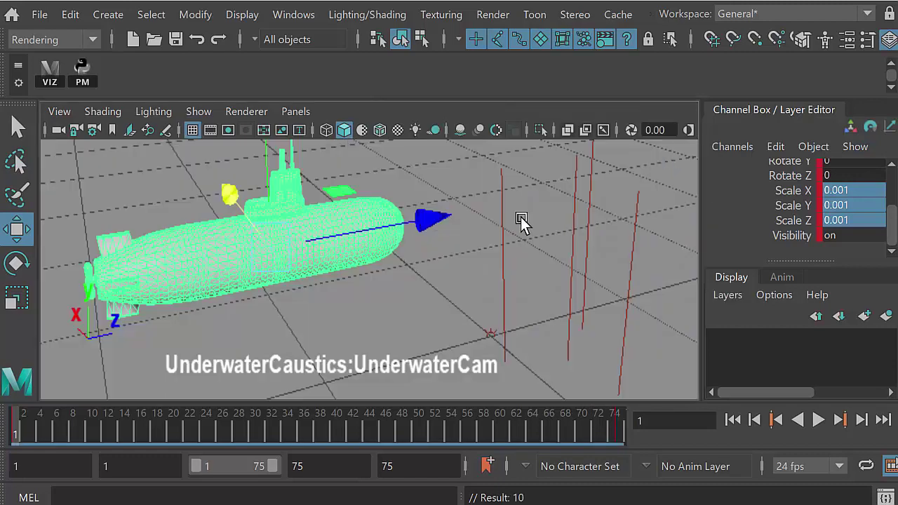
{"action": "left_click", "coordinate": [818, 419]}
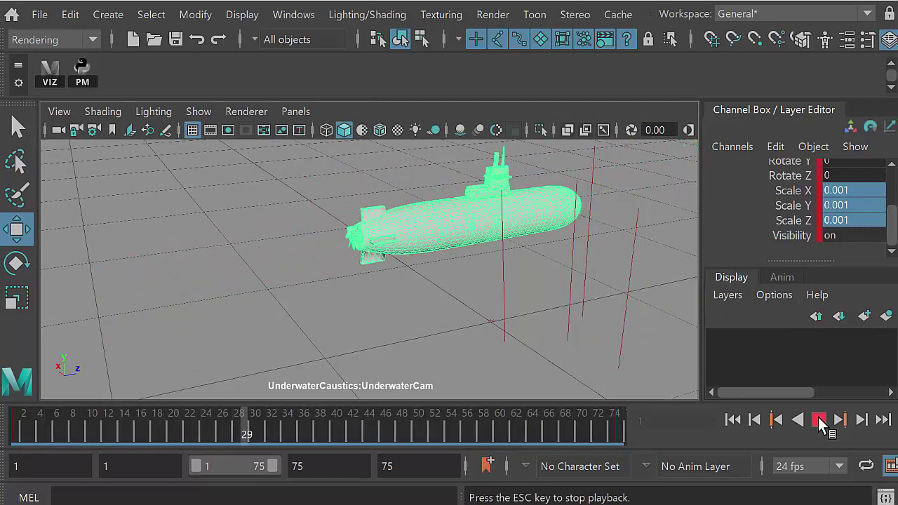
{"action": "left_click", "coordinate": [819, 419]}
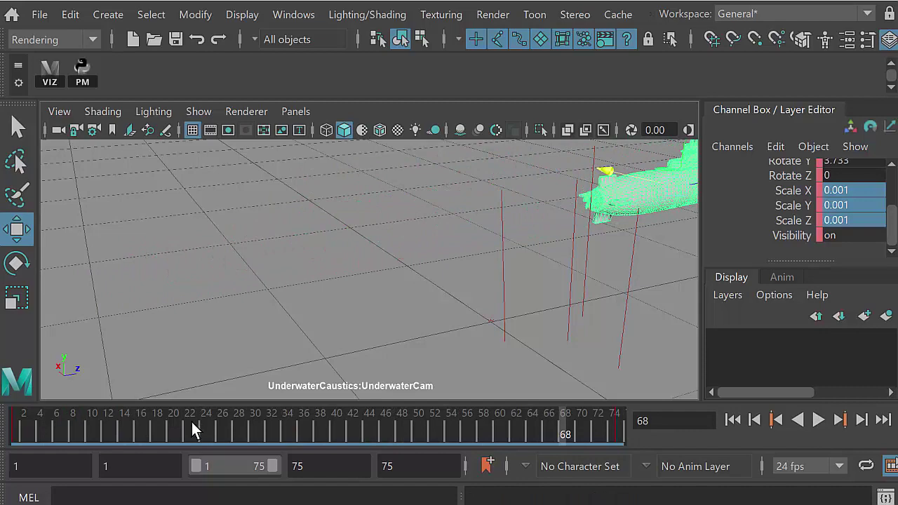
Adjust ubGrp's height slightly at frame 25 and key it, key it again at frame 49, and preview the motion
{"action": "mouse_move", "coordinate": [192, 421]}
{"action": "left_mouse_down"}
{"action": "mouse_move", "coordinate": [15, 421]}
{"action": "mouse_move", "coordinate": [185, 434]}
{"action": "mouse_move", "coordinate": [209, 424]}
{"action": "left_mouse_up"}
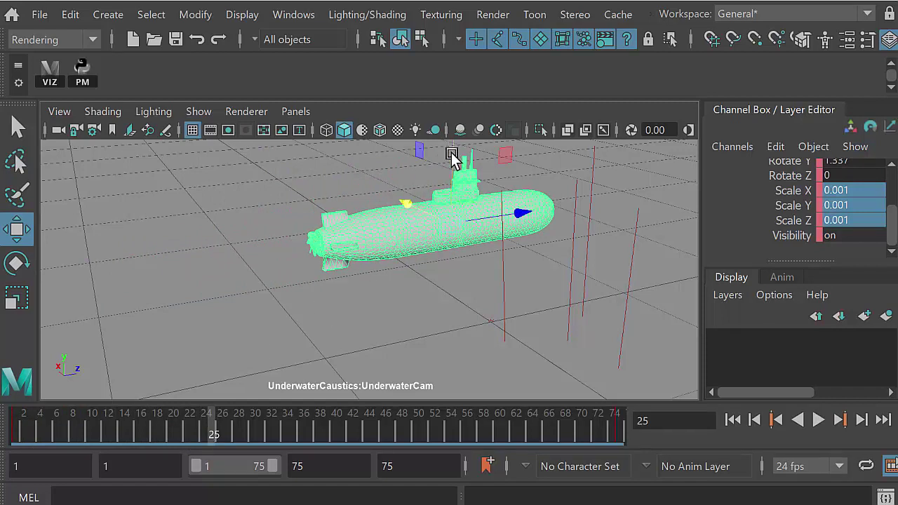
{"action": "left_click_drag", "start_coordinate": [452, 154], "coordinate": [452, 164]}
{"action": "key", "text": "s"}
{"action": "left_click_drag", "start_coordinate": [238, 433], "coordinate": [406, 431]}
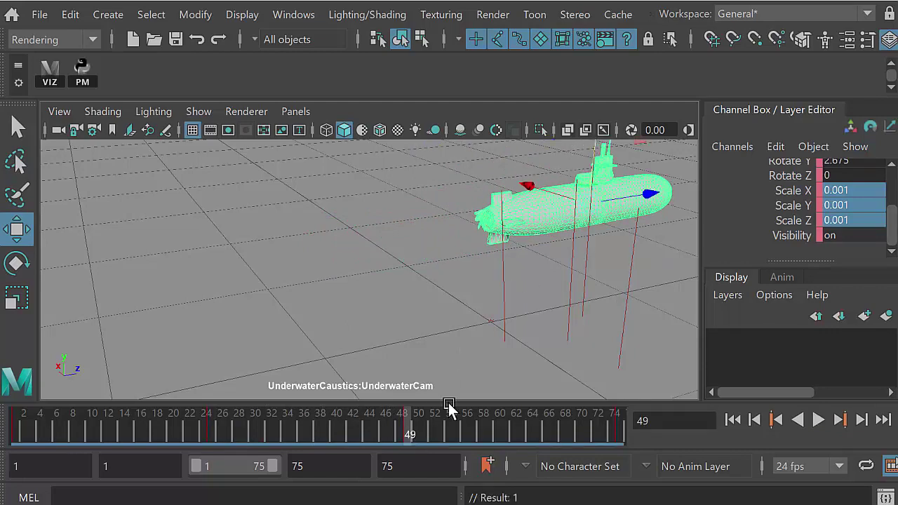
{"action": "key", "text": "alt+v"}
{"action": "left_click_drag", "start_coordinate": [558, 418], "coordinate": [4, 437]}
Maximize the persp view, bring the submarine's rear propeller into close side view and clear the selection
{"action": "key", "text": "space"}
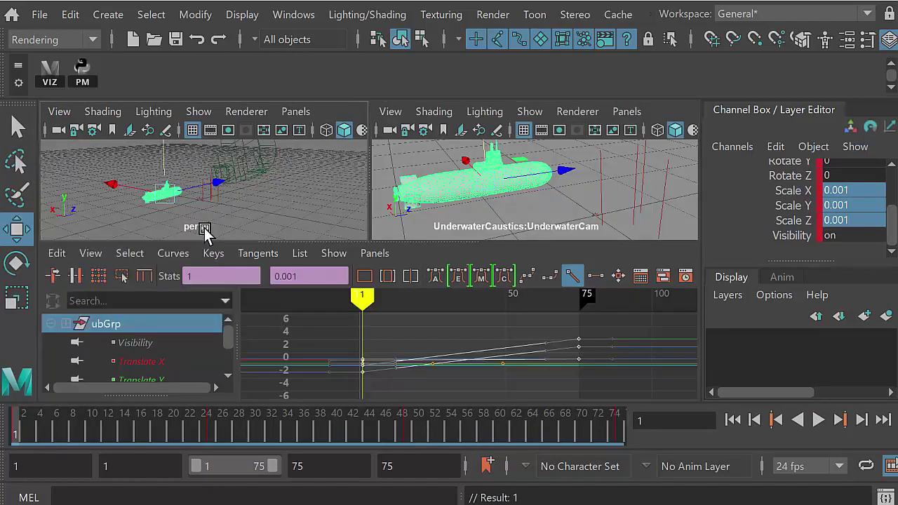
{"action": "key", "text": "space"}
{"action": "key", "text": "f"}
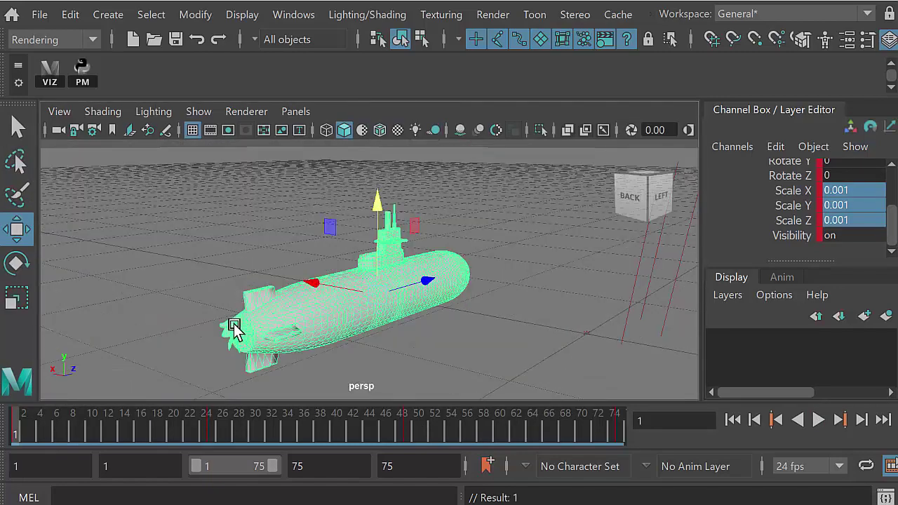
{"action": "middle_click_drag", "start_coordinate": [240, 287], "coordinate": [265, 228], "text": "alt"}
{"action": "right_click_drag", "start_coordinate": [315, 251], "coordinate": [381, 267], "text": "alt"}
{"action": "left_click_drag", "start_coordinate": [302, 269], "coordinate": [233, 278], "text": "alt"}
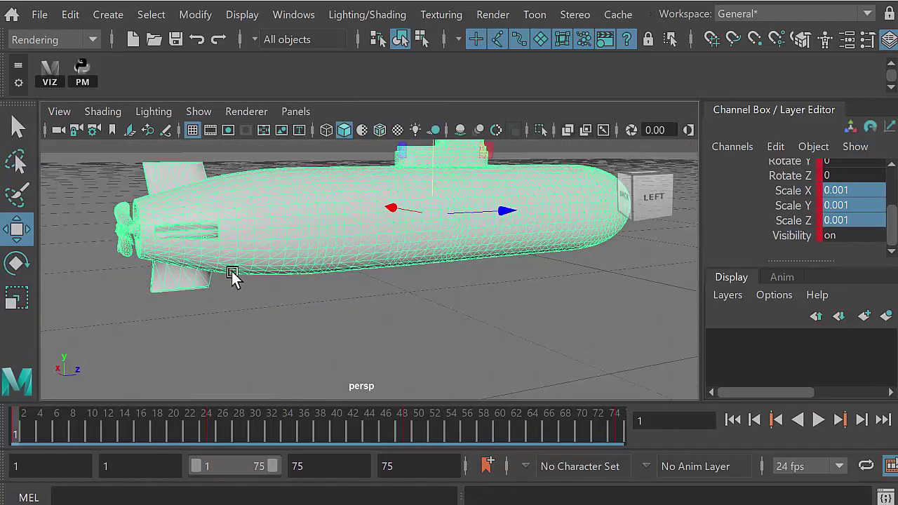
{"action": "middle_click_drag", "start_coordinate": [232, 278], "coordinate": [401, 292], "text": "alt"}
{"action": "left_click_drag", "start_coordinate": [341, 337], "coordinate": [257, 225], "text": "alt"}
{"action": "left_click", "coordinate": [285, 225]}
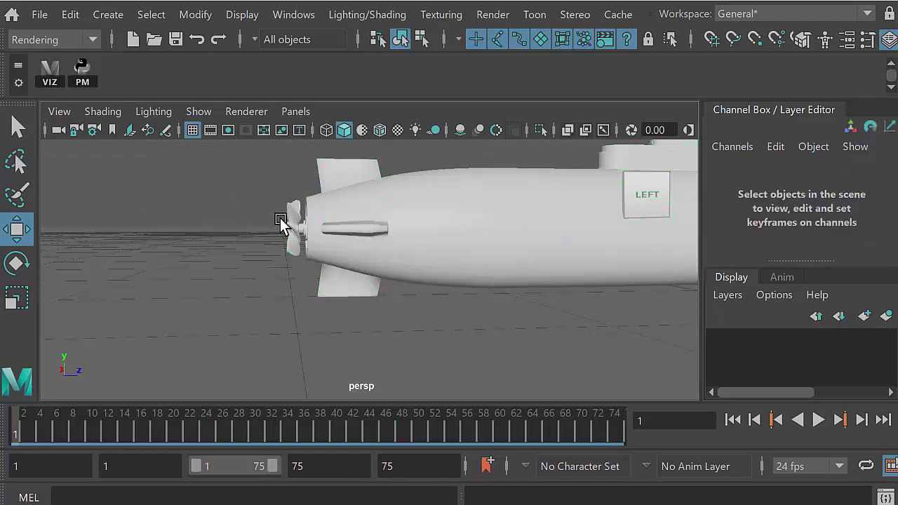
Select the submarine's rear propeller and return to frame 1
{"action": "left_click", "coordinate": [292, 236]}
{"action": "mouse_move", "coordinate": [204, 237]}
{"action": "left_mouse_down"}
{"action": "mouse_move", "coordinate": [185, 234]}
{"action": "mouse_move", "coordinate": [195, 236]}
{"action": "left_mouse_up"}
{"action": "left_click_drag", "start_coordinate": [38, 429], "coordinate": [0, 435]}
{"action": "middle_click_drag", "start_coordinate": [223, 282], "coordinate": [203, 290], "text": "alt"}
{"action": "left_click_drag", "start_coordinate": [203, 290], "coordinate": [355, 263], "text": "alt"}
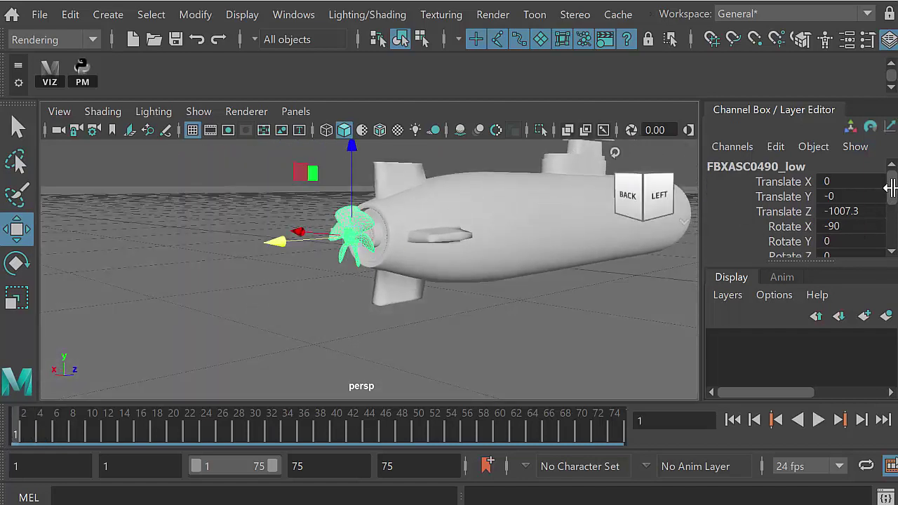
Try to animate the propeller's spin by setting its Rotate Z to 1000 at frame 75
{"action": "scroll", "coordinate": [877, 200], "scroll_direction": "down", "scroll_amount": 3}
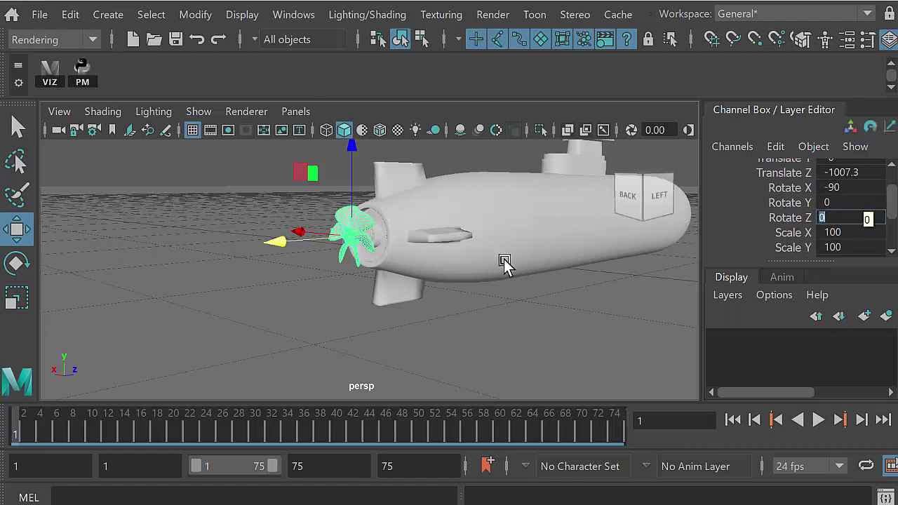
{"action": "left_click_drag", "start_coordinate": [58, 434], "coordinate": [14, 430]}
{"action": "type", "text": "1"}
{"action": "left_click_drag", "start_coordinate": [594, 423], "coordinate": [632, 401]}
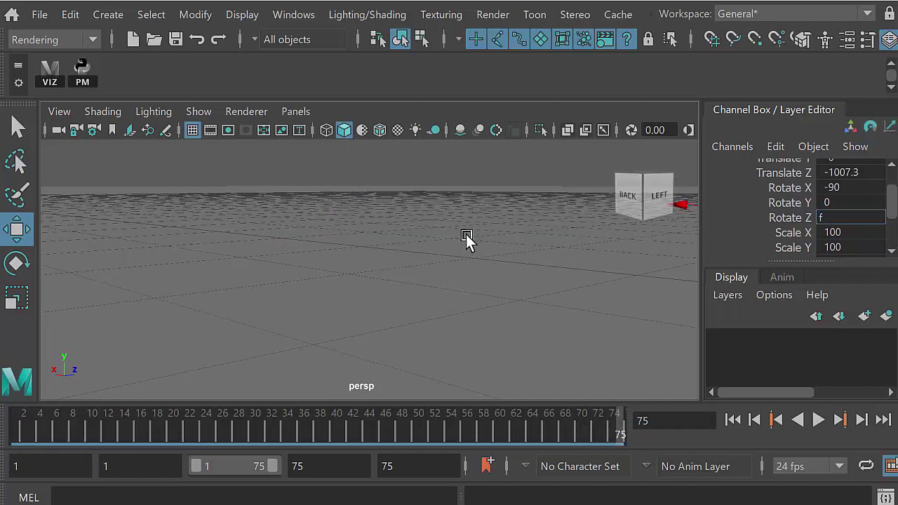
{"action": "right_click_drag", "start_coordinate": [466, 234], "coordinate": [328, 263], "text": "alt"}
{"action": "right_click_drag", "start_coordinate": [428, 280], "coordinate": [279, 282], "text": "alt"}
{"action": "key", "text": "1"}
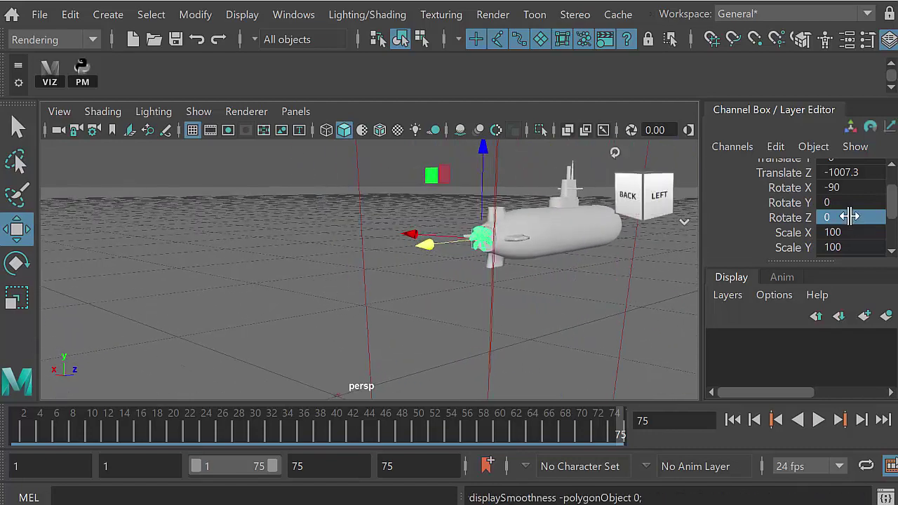
{"action": "double_click", "coordinate": [848, 216]}
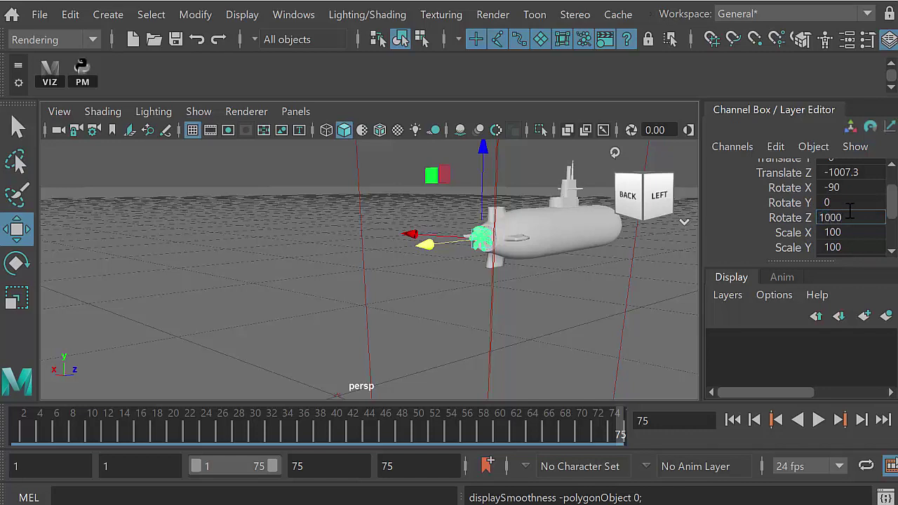
{"action": "key", "text": "Return"}
Play back and scrub the animation to check whether the propeller spins, then return to frame 1
{"action": "key", "text": "alt+v"}
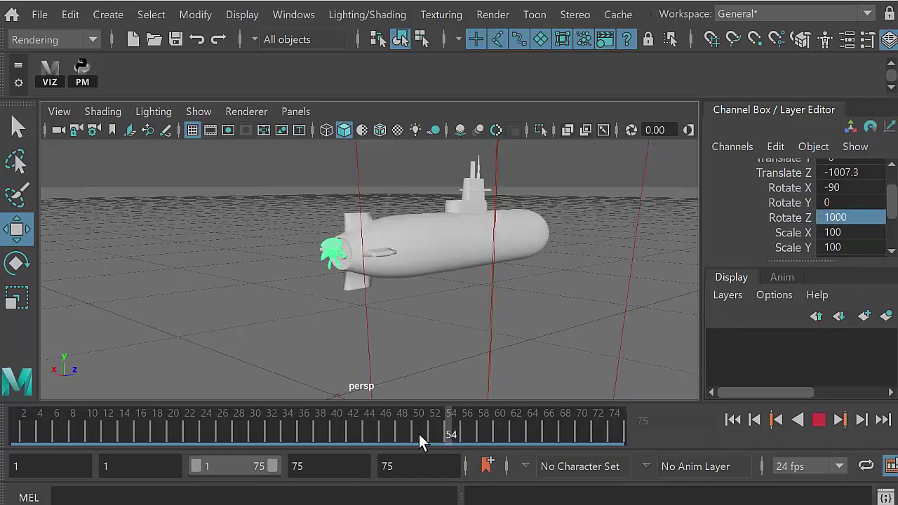
{"action": "left_click_drag", "start_coordinate": [418, 434], "coordinate": [306, 433]}
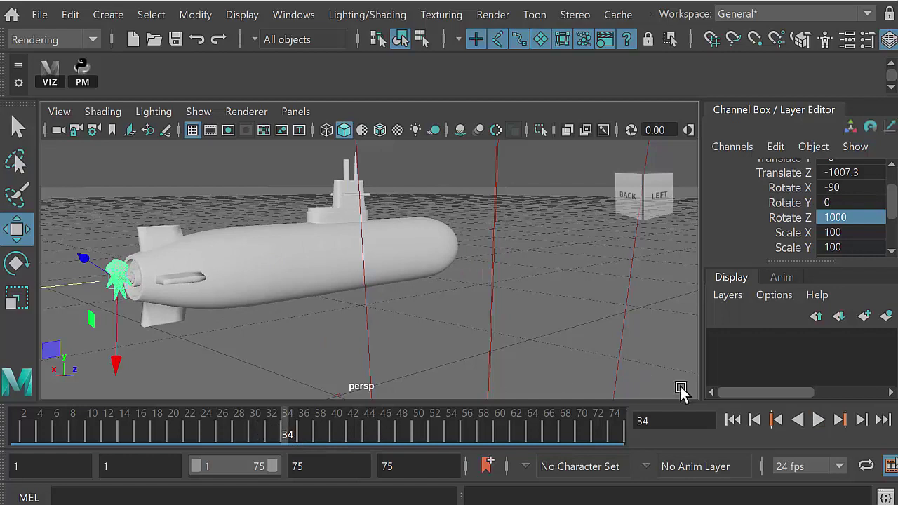
{"action": "left_click", "coordinate": [817, 419]}
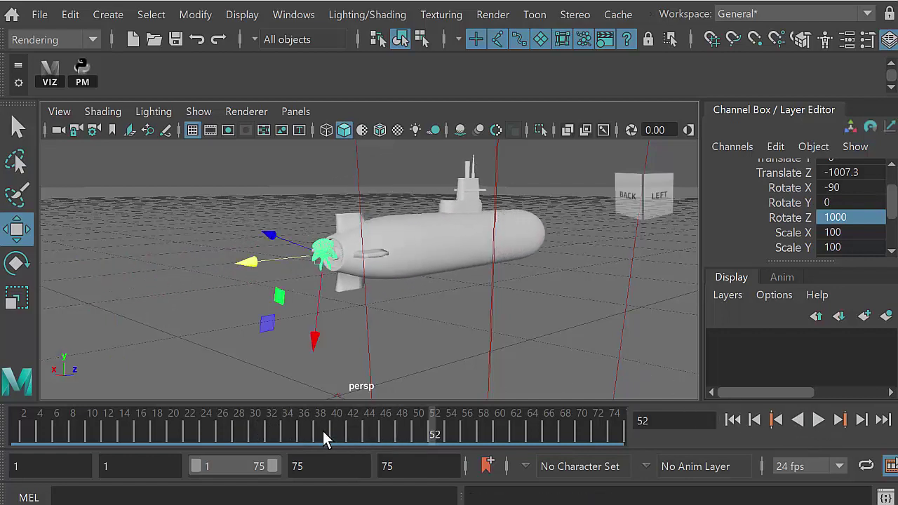
{"action": "left_click_drag", "start_coordinate": [321, 435], "coordinate": [15, 434]}
{"action": "key", "text": "f"}
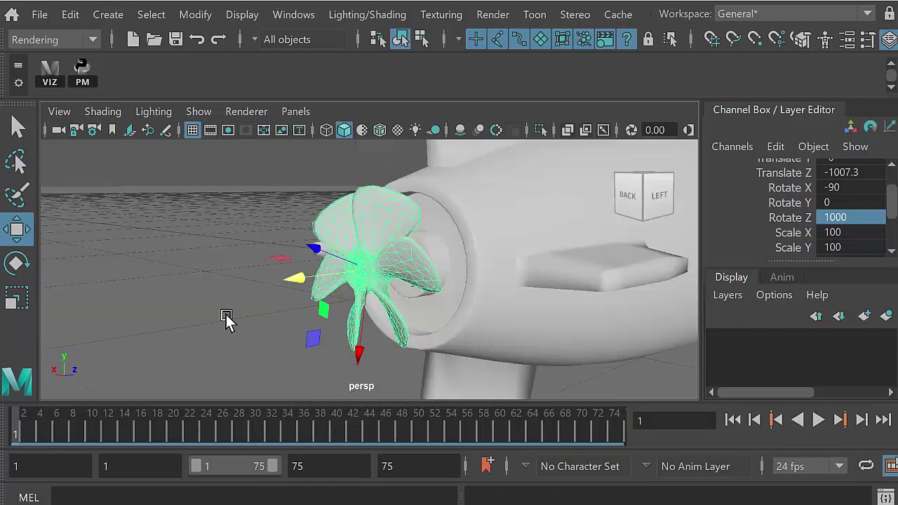
{"action": "left_click_drag", "start_coordinate": [116, 432], "coordinate": [13, 429]}
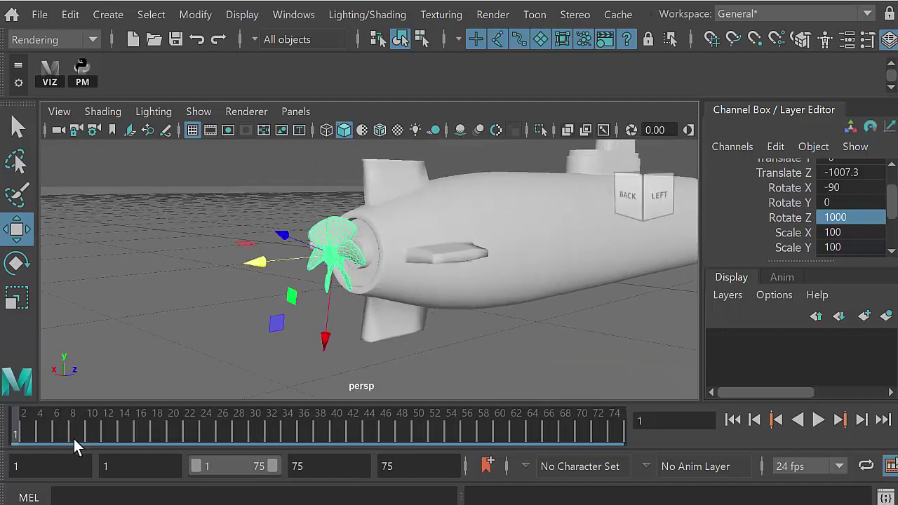
Set the propeller's Rotate Z to 1 at frame 1 and key all its channels
{"action": "left_click", "coordinate": [849, 218]}
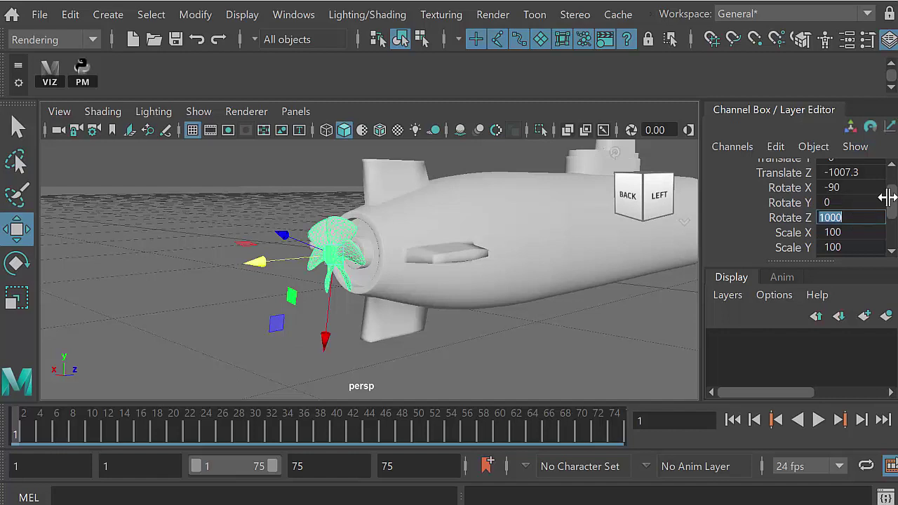
{"action": "key", "text": "Return"}
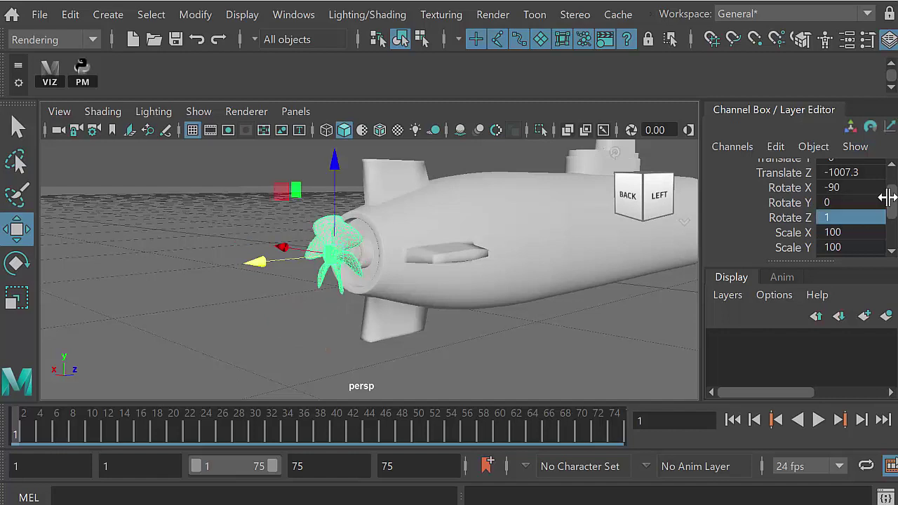
{"action": "key", "text": "s"}
Go to frame 75, set the propeller's Rotate Z to 1000 and key it
{"action": "key", "text": "alt+v"}
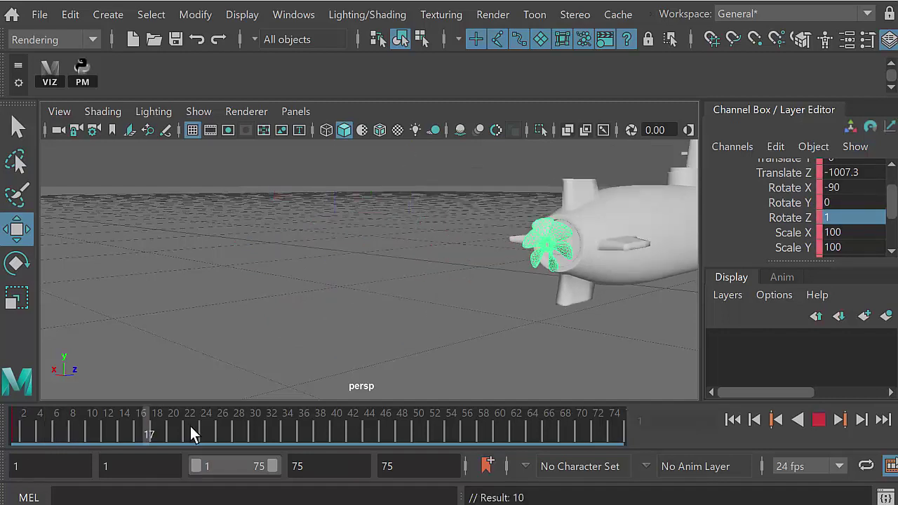
{"action": "key", "text": "f"}
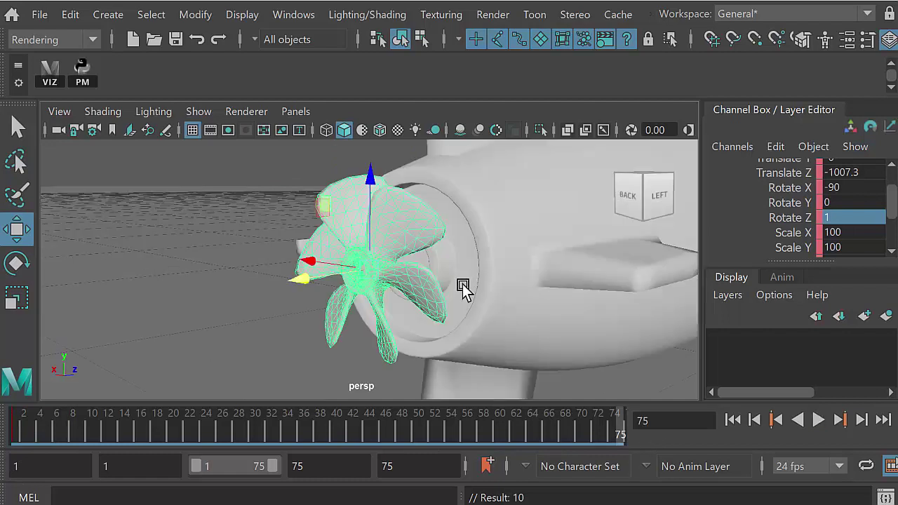
{"action": "left_click", "coordinate": [847, 219]}
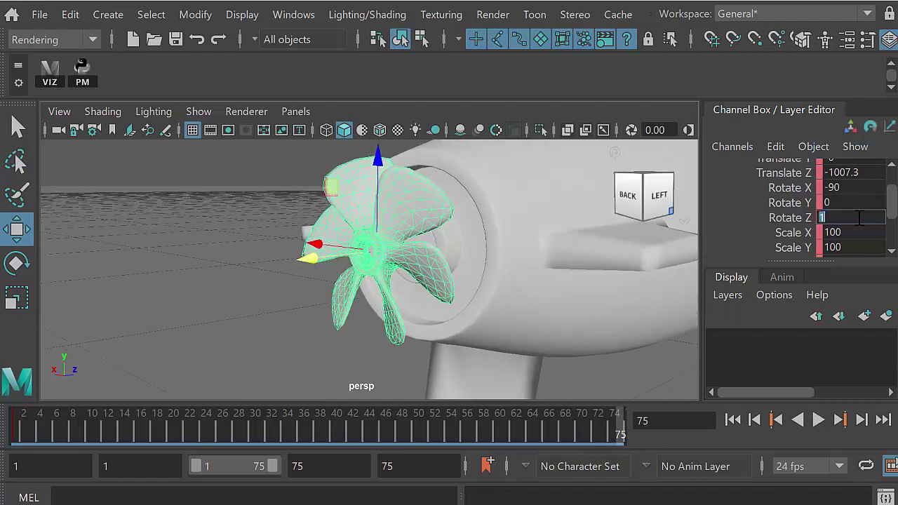
{"action": "type", "text": "1000"}
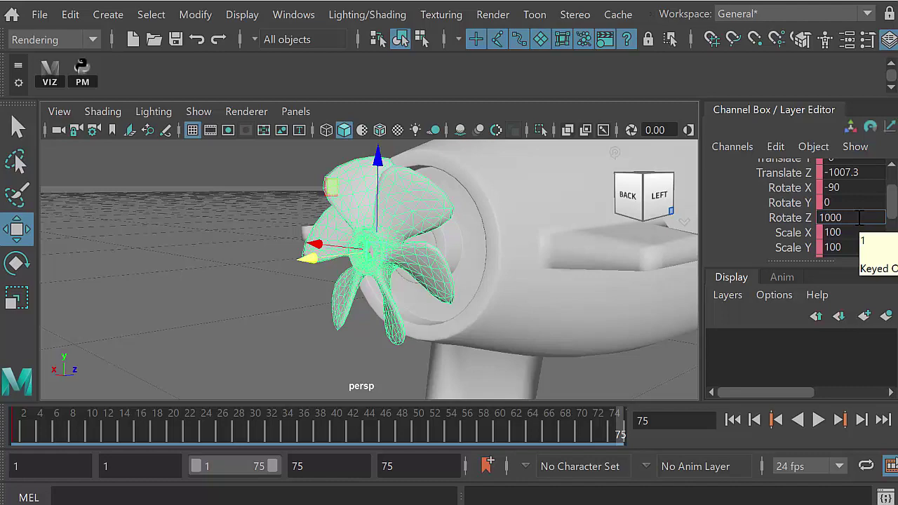
{"action": "key", "text": "Return"}
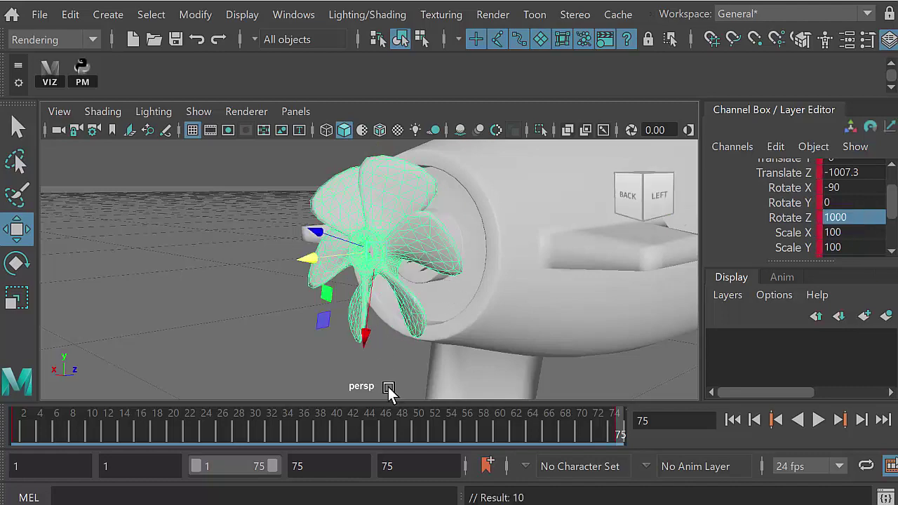
Scrub and play back the animation in the persp view to check the propeller's spin
{"action": "left_click_drag", "start_coordinate": [345, 420], "coordinate": [190, 422]}
{"action": "right_click_drag", "start_coordinate": [332, 294], "coordinate": [244, 291], "text": "alt"}
{"action": "left_click", "coordinate": [815, 419]}
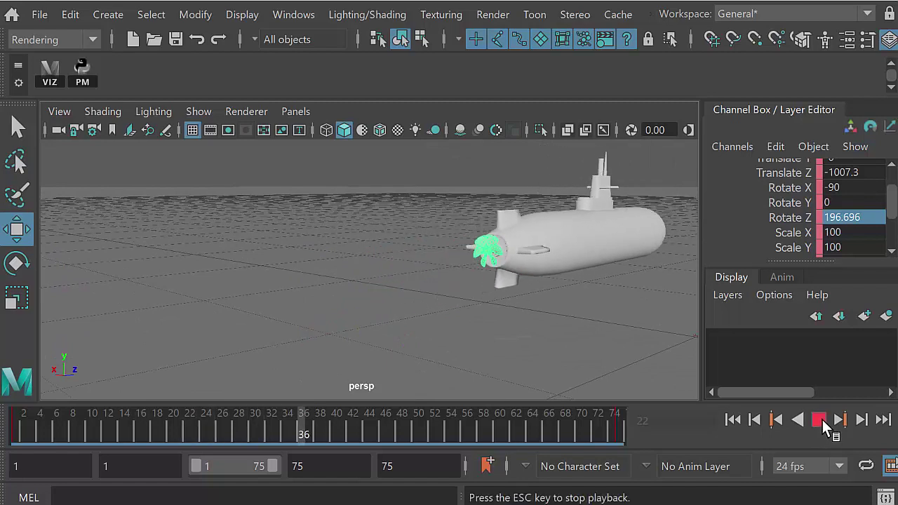
{"action": "left_click", "coordinate": [822, 419]}
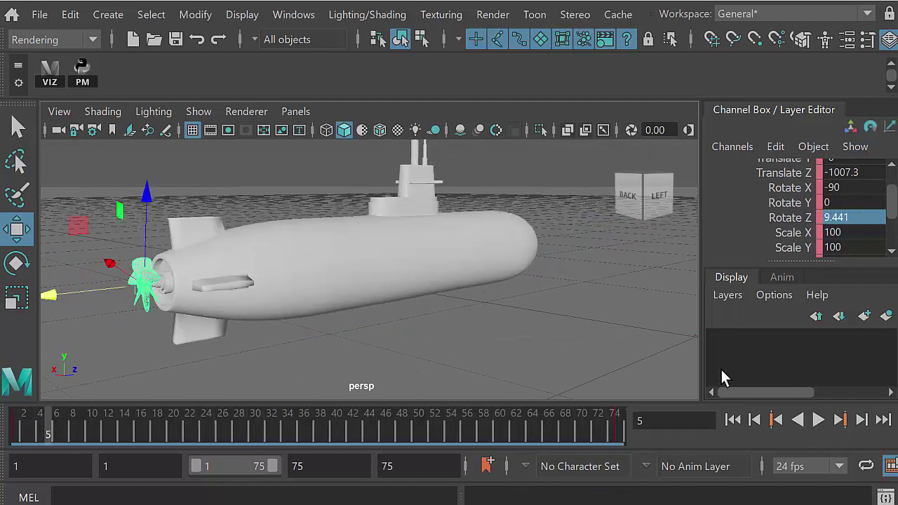
{"action": "left_click", "coordinate": [818, 420]}
{"action": "key", "text": "Escape"}
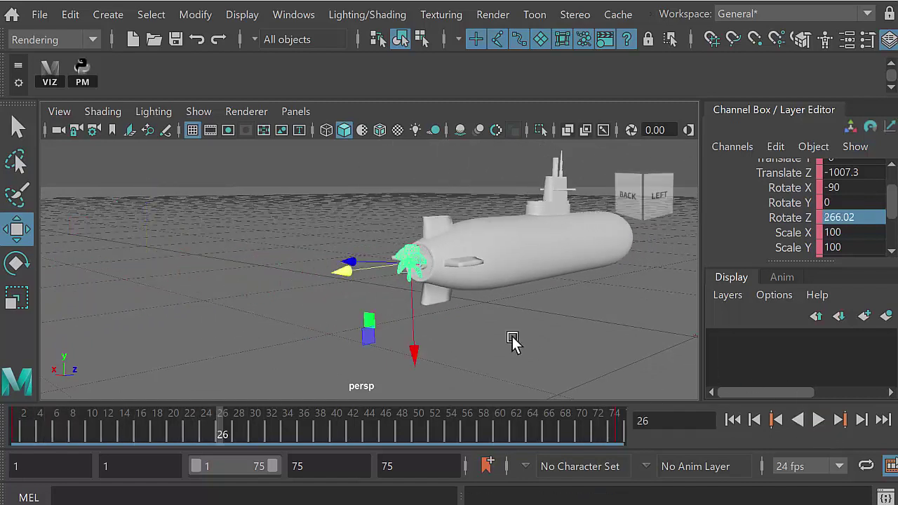
Select all of the propeller's animation curves in the Graph Editor and give them linear tangents
{"action": "key", "text": "space"}
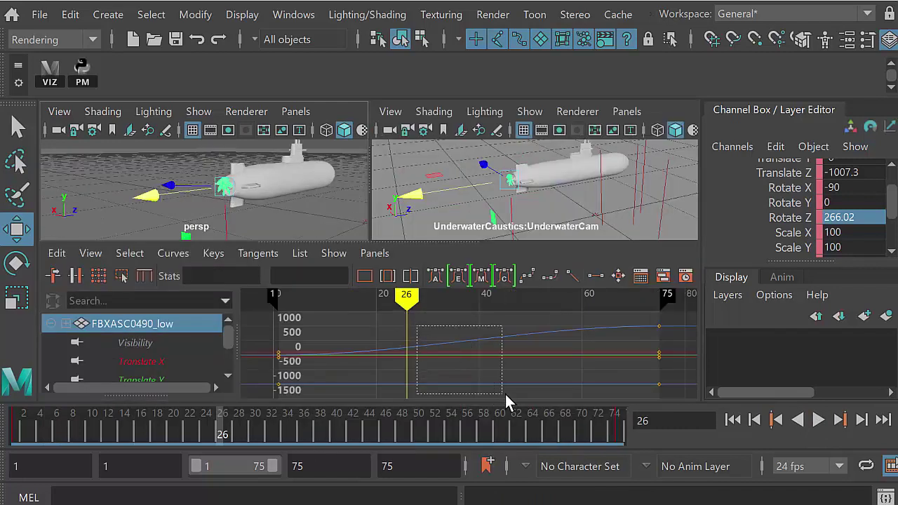
{"action": "left_click_drag", "start_coordinate": [505, 394], "coordinate": [505, 394]}
{"action": "left_click", "coordinate": [572, 275]}
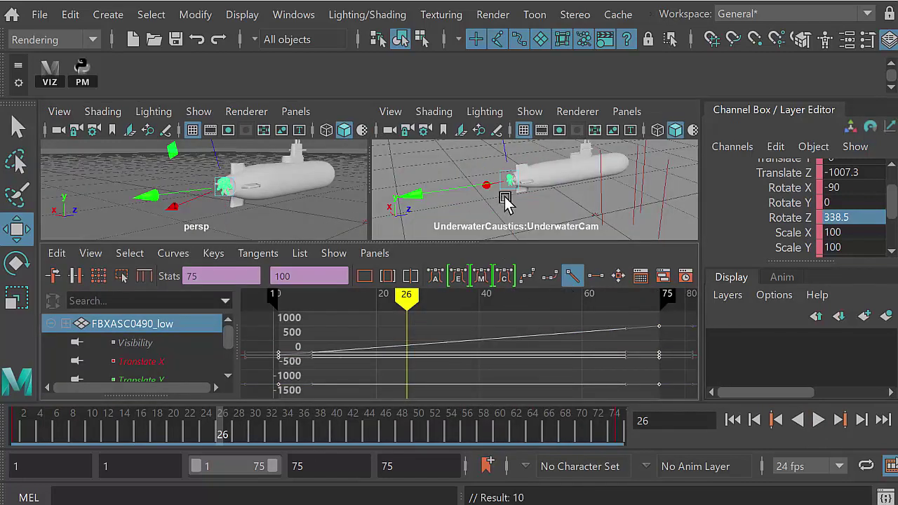
Maximize the UnderwaterCam view and play back the submarine with its spinning propeller from frame 1
{"action": "key", "text": "space"}
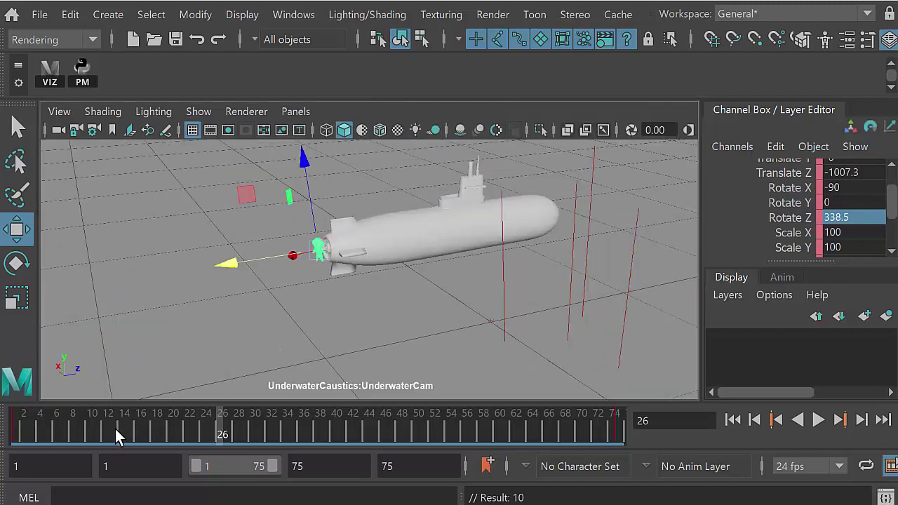
{"action": "left_click_drag", "start_coordinate": [112, 429], "coordinate": [14, 433]}
{"action": "left_click", "coordinate": [819, 420]}
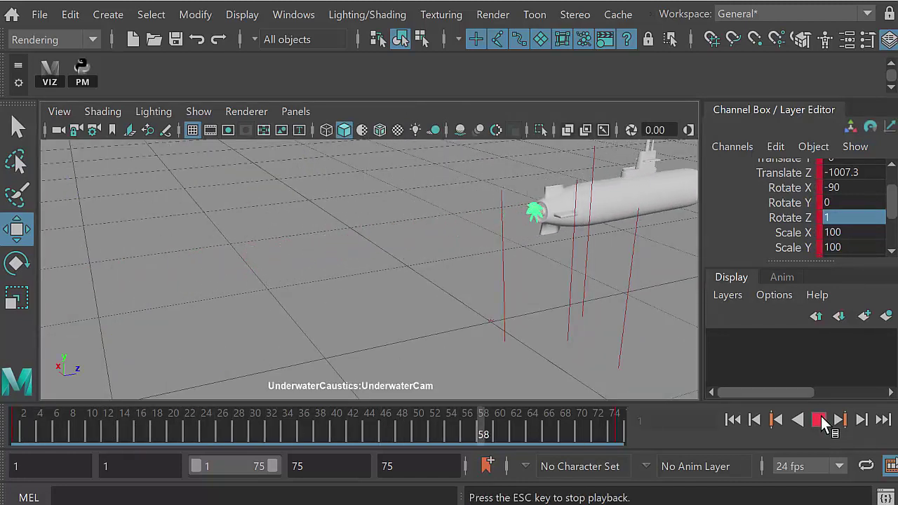
{"action": "left_click", "coordinate": [819, 419]}
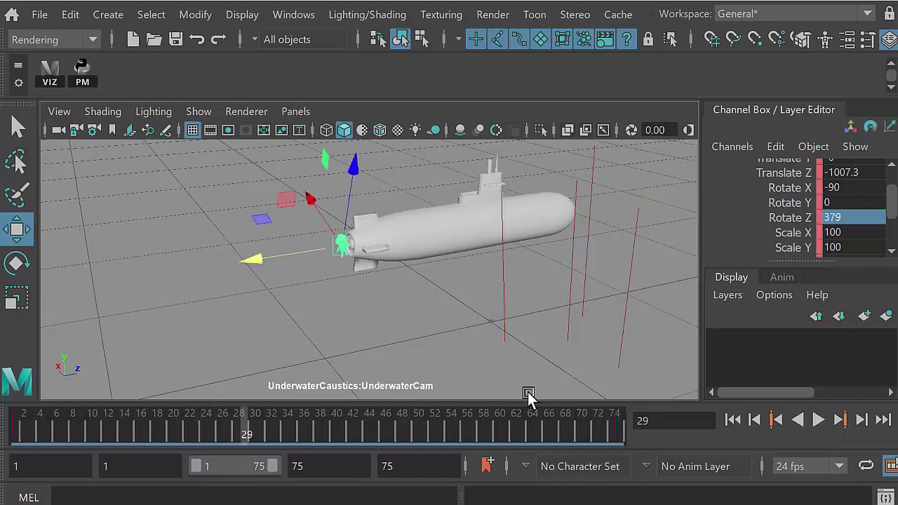
Return to frame 1 and render the current frame from the UnderwaterCam view
{"action": "left_click_drag", "start_coordinate": [86, 431], "coordinate": [12, 429]}
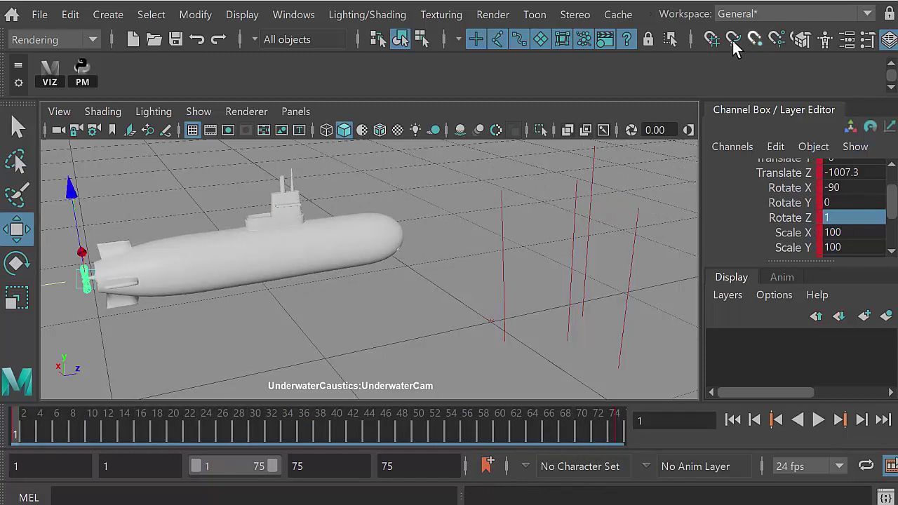
{"action": "left_click", "coordinate": [494, 14]}
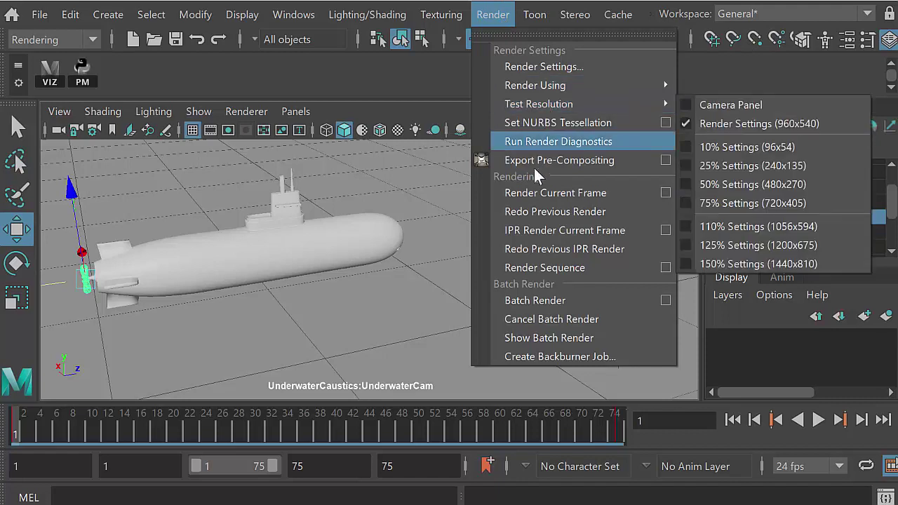
{"action": "left_click", "coordinate": [534, 193]}
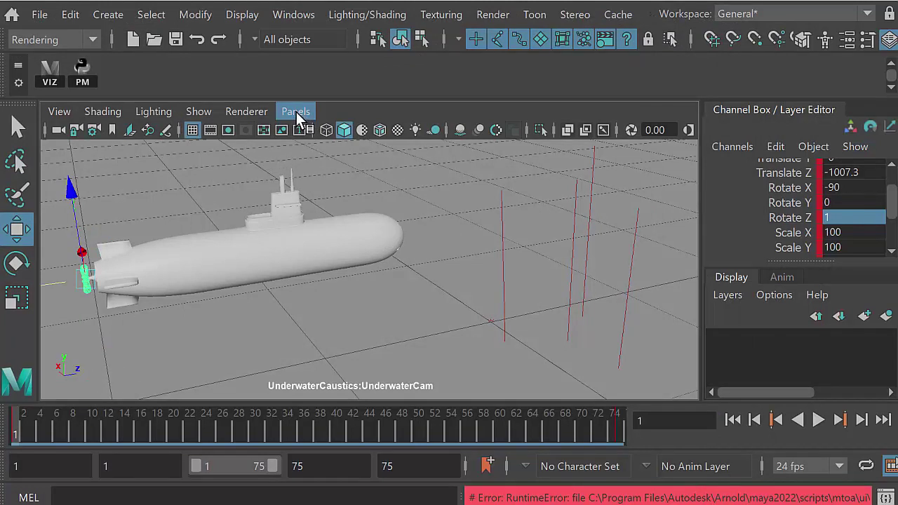
Select the UnderwaterCam camera and check its selection in the Outliner
{"action": "left_click", "coordinate": [58, 130]}
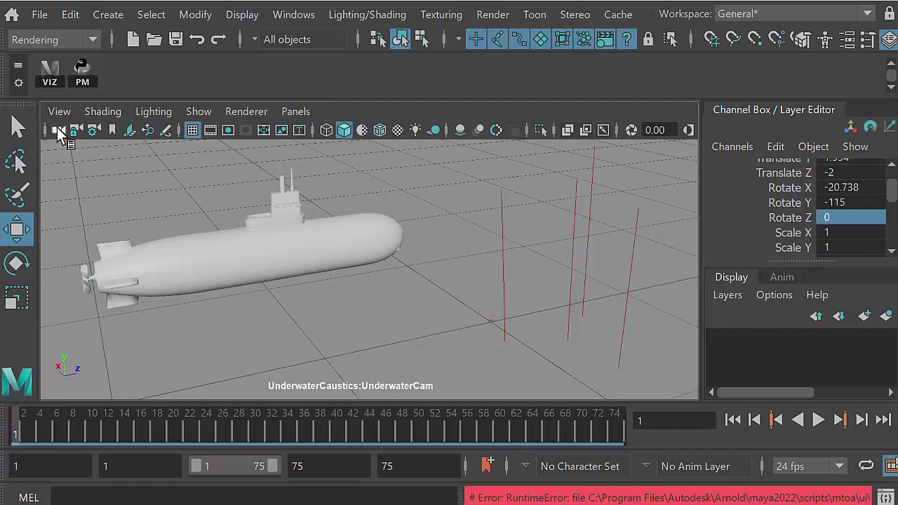
{"action": "left_click", "coordinate": [287, 19]}
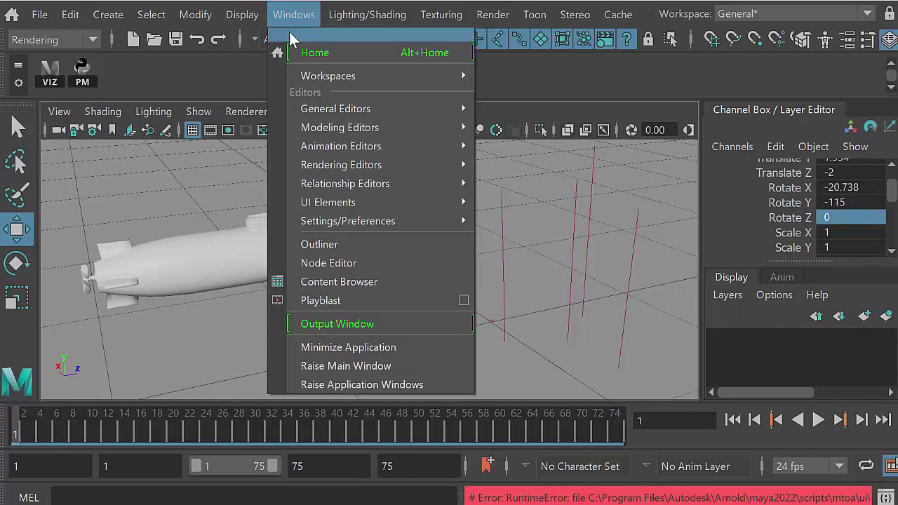
{"action": "left_click", "coordinate": [341, 243]}
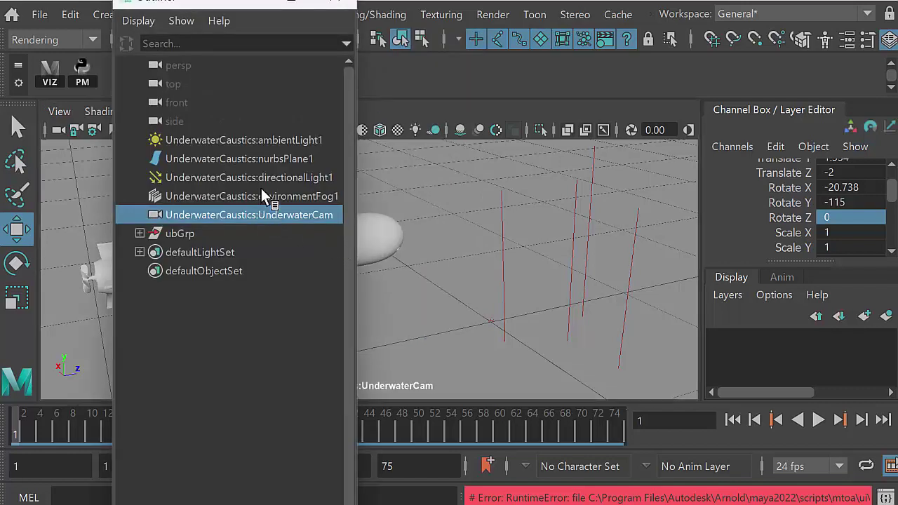
{"action": "left_click", "coordinate": [332, 5]}
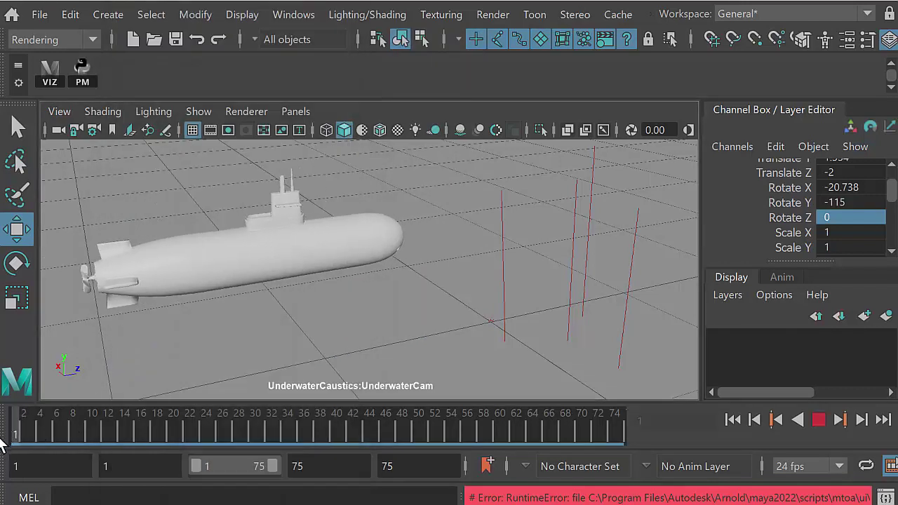
Key UnderwaterCam at frame 1, reframe the moving submarine and key the camera at intervals through frame 75
{"action": "key", "text": "s"}
{"action": "right_click_drag", "start_coordinate": [274, 278], "coordinate": [230, 295], "text": "alt"}
{"action": "left_click_drag", "start_coordinate": [18, 431], "coordinate": [101, 432]}
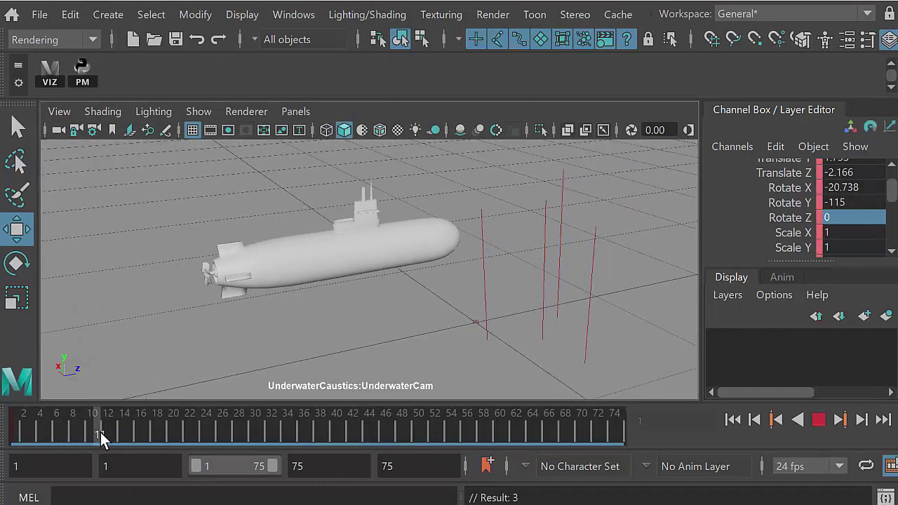
{"action": "key", "text": "alt+v"}
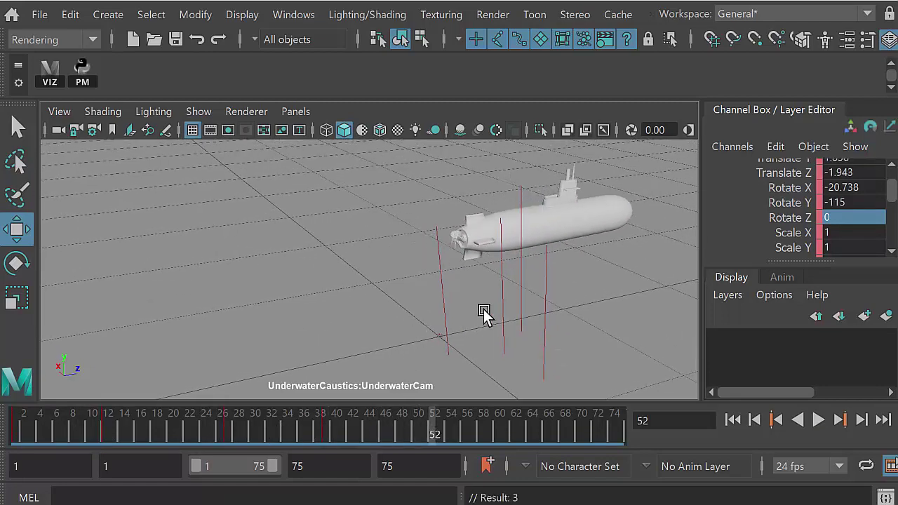
{"action": "key", "text": "alt+v"}
{"action": "key", "text": "alt+v"}
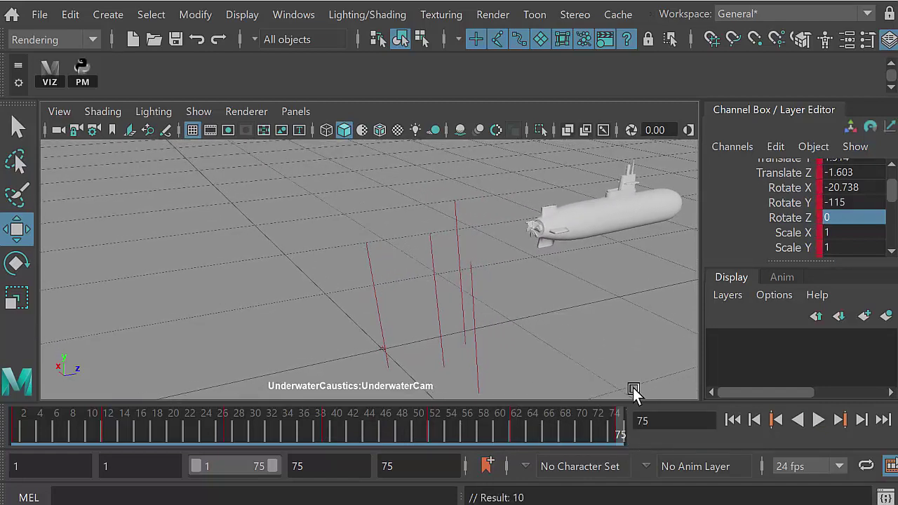
Play back the keyed UnderwaterCam animation, stop it and return to the multi-view layout with the animation curves
{"action": "left_click", "coordinate": [818, 420]}
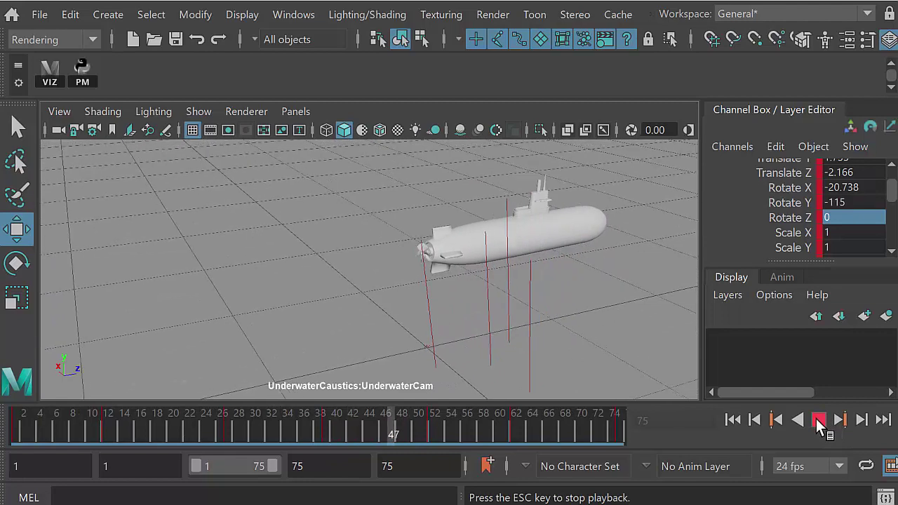
{"action": "left_click", "coordinate": [817, 420]}
{"action": "key", "text": "space"}
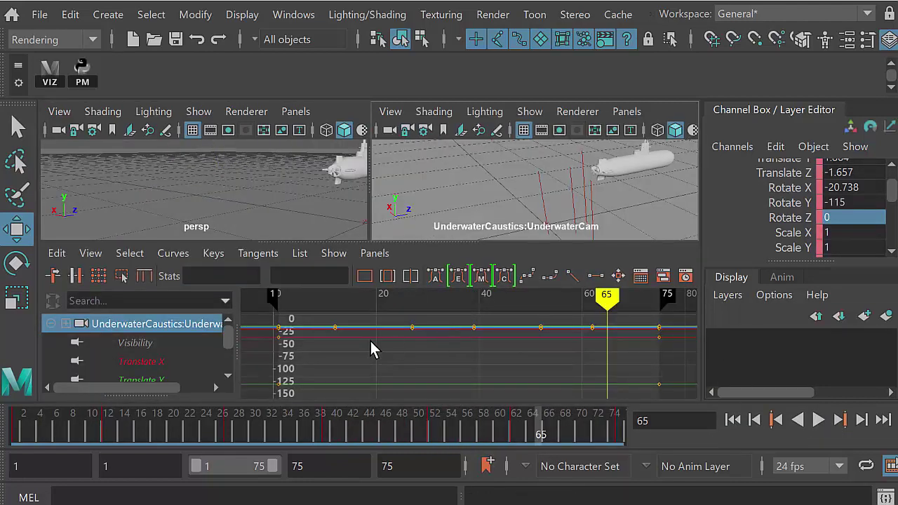
Smooth the camera's Translate X curve by adjusting its keys at frames 52, 39 and 27
{"action": "left_click", "coordinate": [195, 361]}
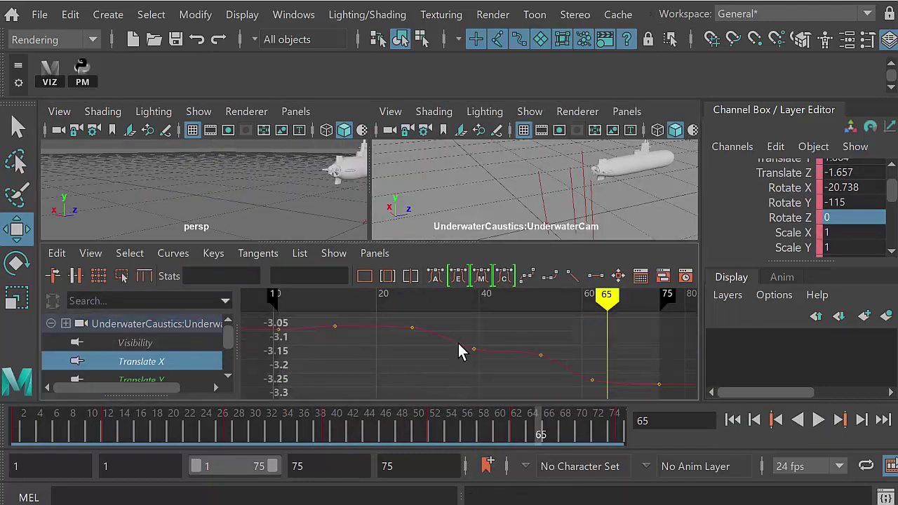
{"action": "left_click", "coordinate": [550, 359]}
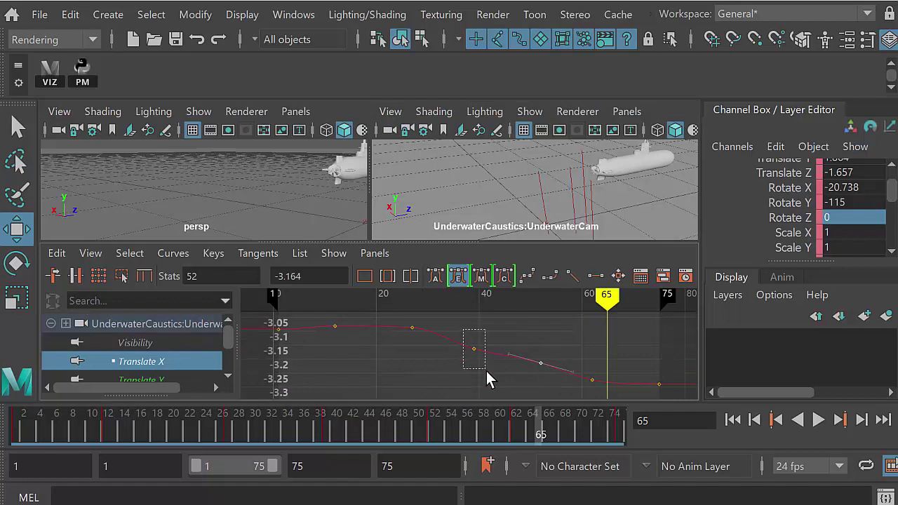
{"action": "left_click_drag", "start_coordinate": [489, 379], "coordinate": [486, 372]}
{"action": "left_click", "coordinate": [412, 328]}
Even out the camera's Translate Y curve by raising the keys at frames 27 and 62 and lowering the key at frame 52
{"action": "left_click", "coordinate": [204, 379]}
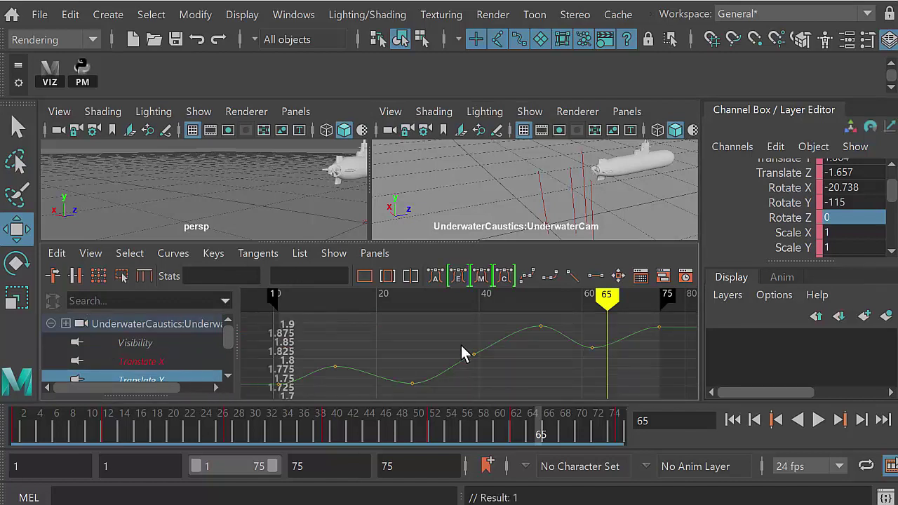
{"action": "left_click_drag", "start_coordinate": [425, 394], "coordinate": [426, 395]}
{"action": "middle_click_drag", "start_coordinate": [423, 380], "coordinate": [424, 366]}
{"action": "left_click_drag", "start_coordinate": [522, 316], "coordinate": [545, 335]}
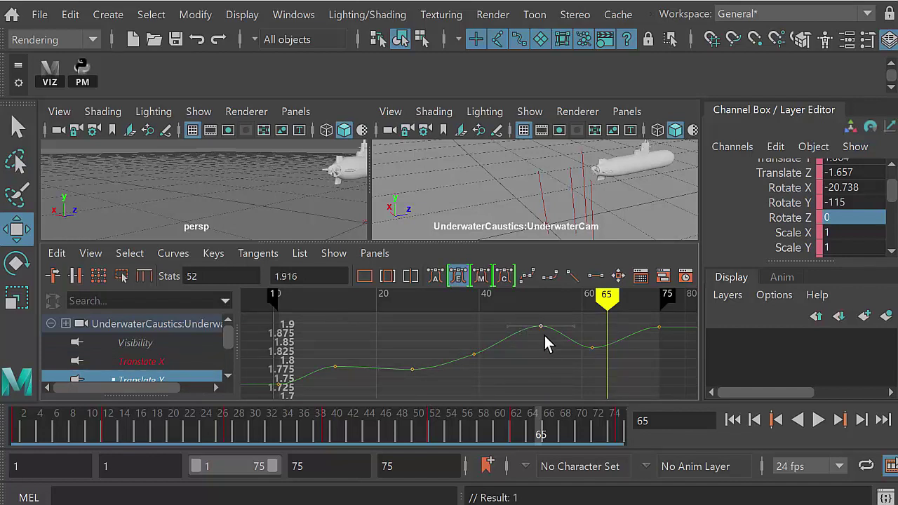
{"action": "middle_click_drag", "start_coordinate": [543, 331], "coordinate": [546, 342]}
{"action": "left_click_drag", "start_coordinate": [583, 326], "coordinate": [597, 362]}
{"action": "middle_click_drag", "start_coordinate": [596, 362], "coordinate": [596, 358]}
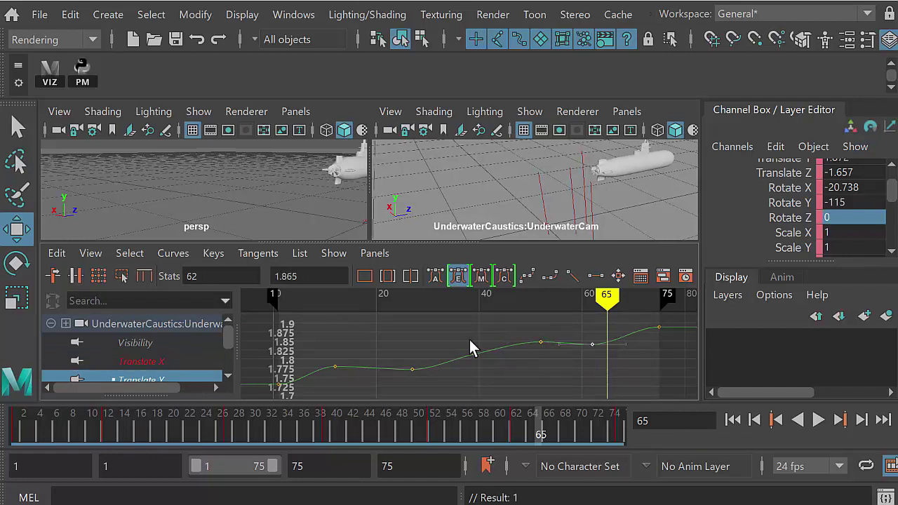
Check the Rotate X and Rotate Y curves, maximize the UnderwaterCam view and show its resolution gate
{"action": "left_click_drag", "start_coordinate": [230, 335], "coordinate": [199, 343]}
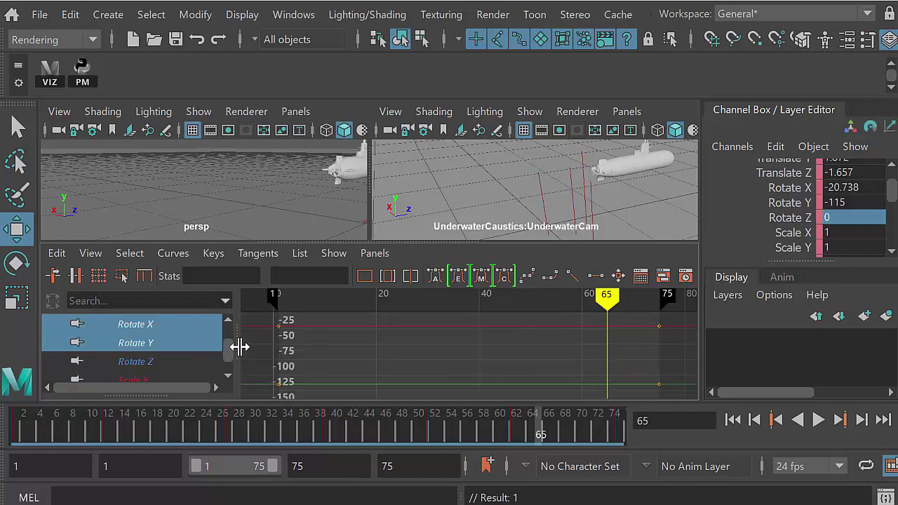
{"action": "key", "text": "space"}
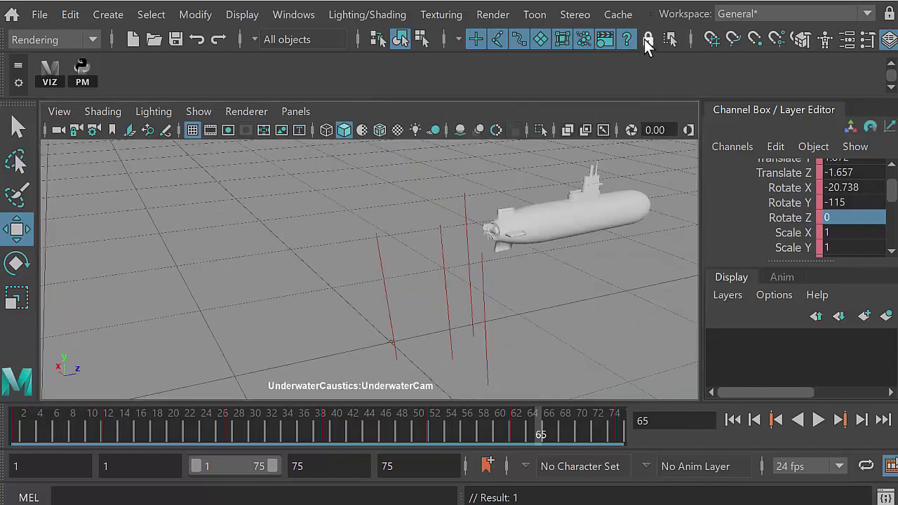
{"action": "left_click", "coordinate": [228, 129]}
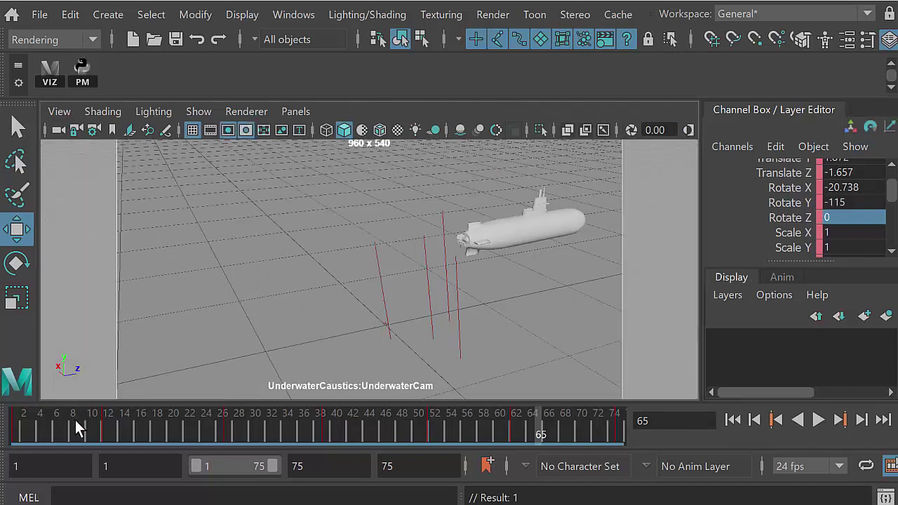
Reframe UnderwaterCam at frame 1 so the submarine sits nearer the gate's left edge, and play back the animation
{"action": "left_click_drag", "start_coordinate": [75, 420], "coordinate": [14, 420]}
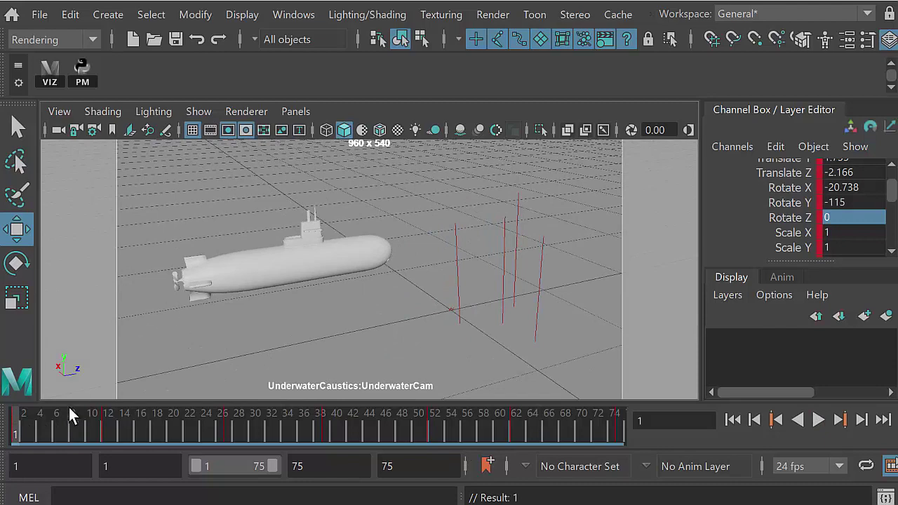
{"action": "middle_click_drag", "start_coordinate": [243, 306], "coordinate": [203, 319], "text": "alt"}
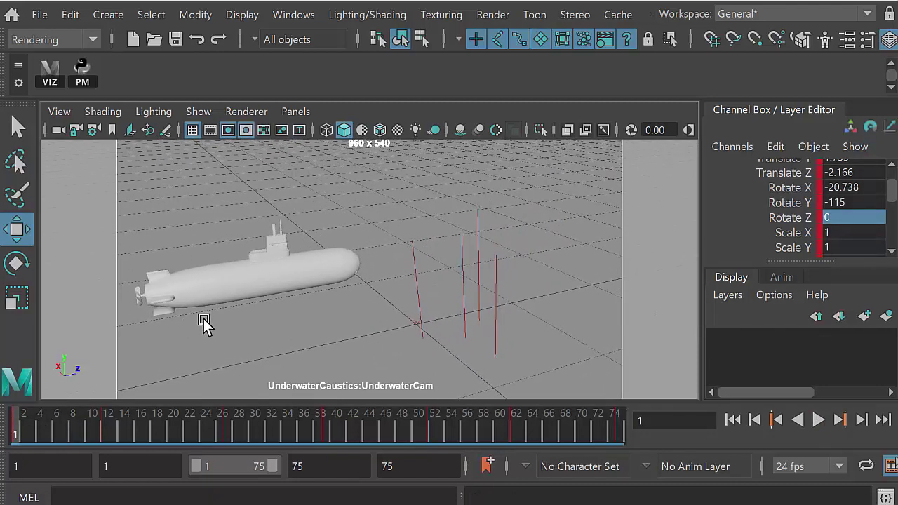
{"action": "left_click", "coordinate": [818, 420]}
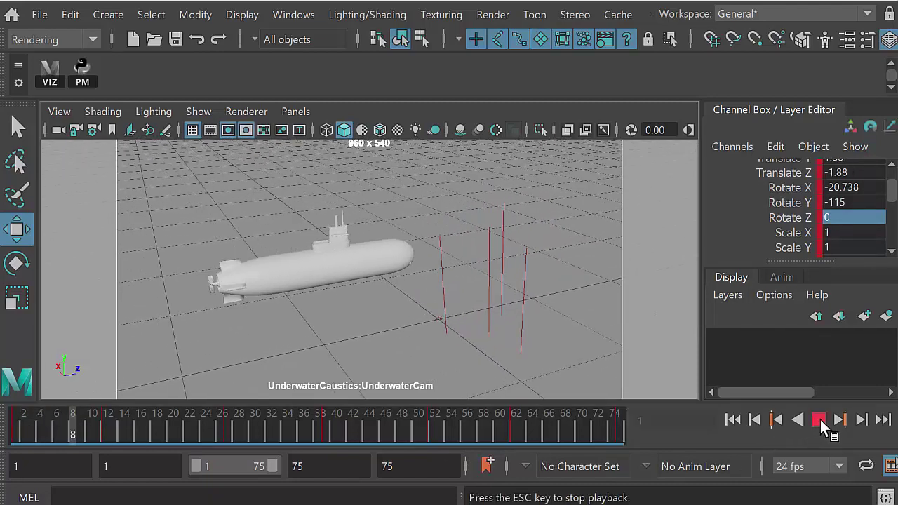
{"action": "left_click", "coordinate": [818, 419]}
Return to the multi-view layout and select UnderwaterCaustics:UnderwaterCam in the Outliner to show its animation curves
{"action": "key", "text": "space"}
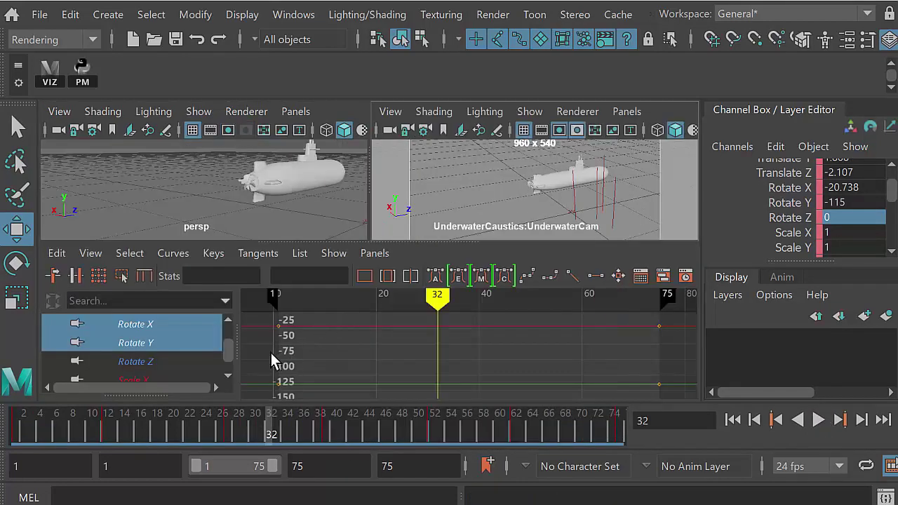
{"action": "scroll", "coordinate": [224, 344], "scroll_direction": "up", "scroll_amount": 3}
{"action": "left_click", "coordinate": [197, 323]}
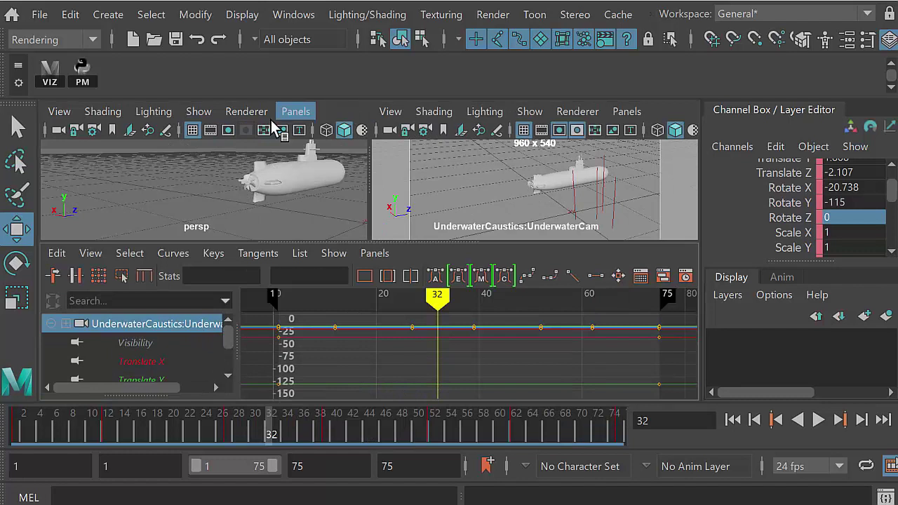
{"action": "left_click", "coordinate": [60, 132]}
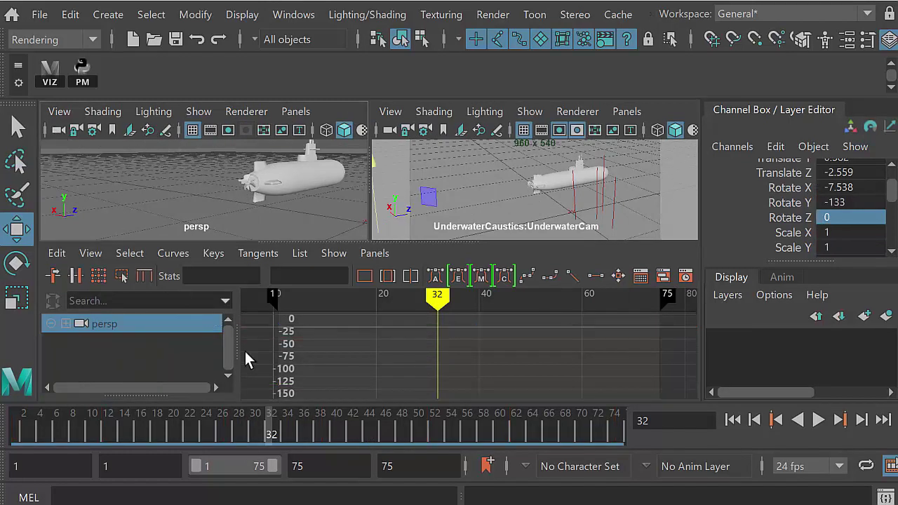
{"action": "left_click", "coordinate": [295, 15]}
{"action": "left_click", "coordinate": [322, 244]}
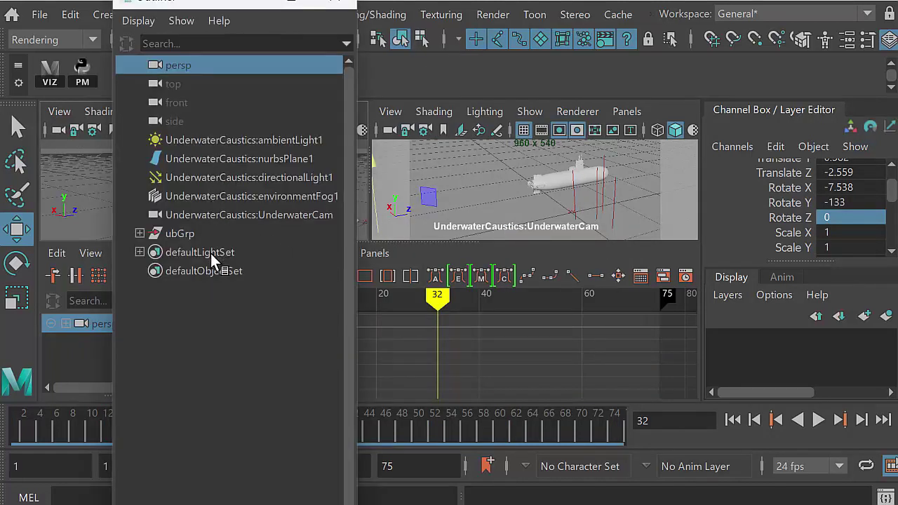
{"action": "left_click", "coordinate": [226, 215]}
{"action": "left_click", "coordinate": [334, 3]}
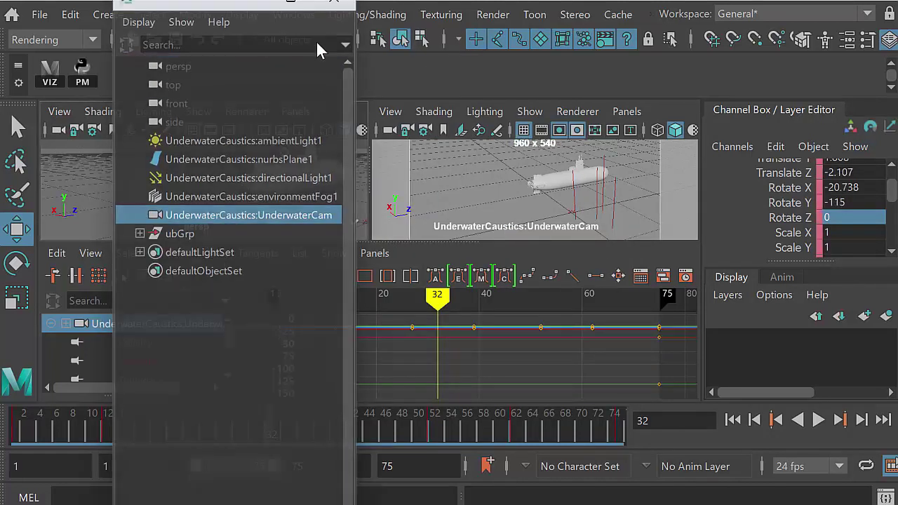
Smooth the camera's Translate X curve by lowering the keys at frames 12, 27 and 39
{"action": "left_click", "coordinate": [194, 323]}
{"action": "left_click", "coordinate": [188, 359]}
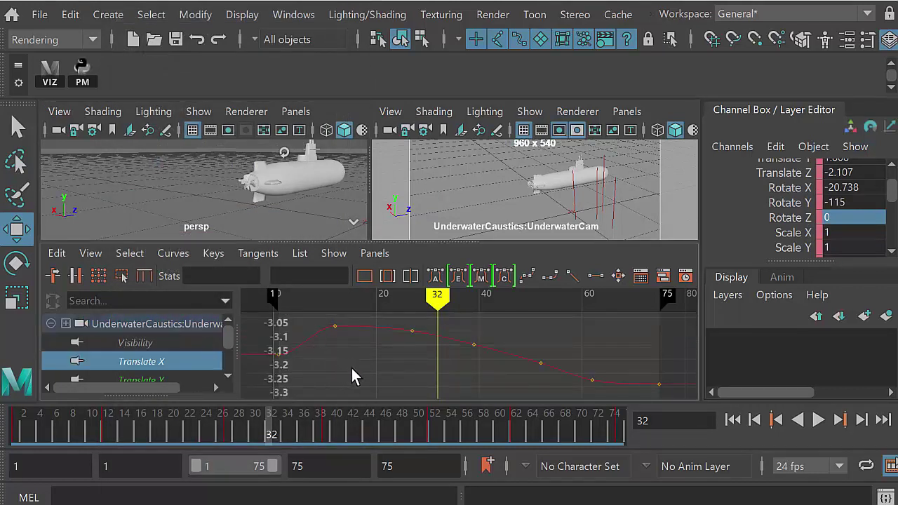
{"action": "middle_click_drag", "start_coordinate": [344, 338], "coordinate": [367, 347], "text": "alt"}
{"action": "left_click_drag", "start_coordinate": [406, 356], "coordinate": [449, 371]}
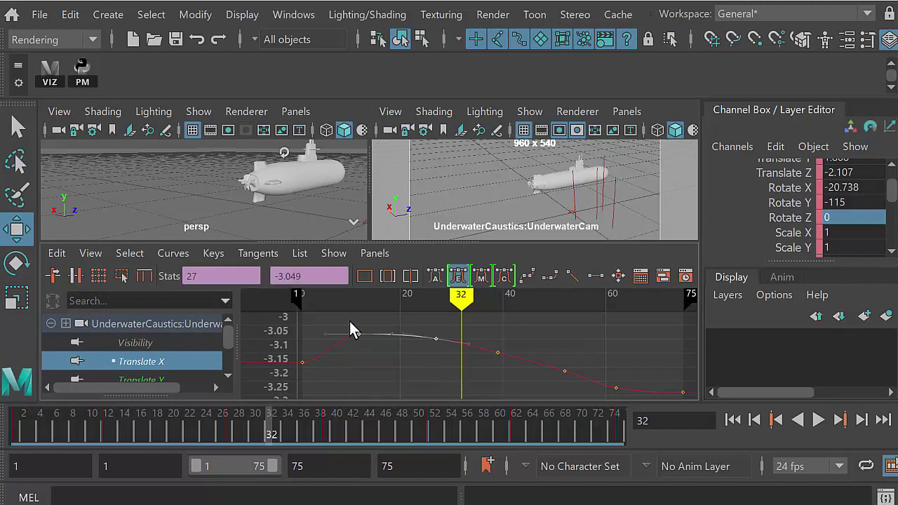
{"action": "middle_click_drag", "start_coordinate": [429, 374], "coordinate": [429, 398], "text": "shift"}
{"action": "left_click_drag", "start_coordinate": [480, 331], "coordinate": [520, 386]}
{"action": "middle_click_drag", "start_coordinate": [509, 390], "coordinate": [507, 405], "text": "shift"}
Raise the Translate Y keys at frames 12 and 27 to flatten the dip in the camera's curve
{"action": "left_click", "coordinate": [175, 377]}
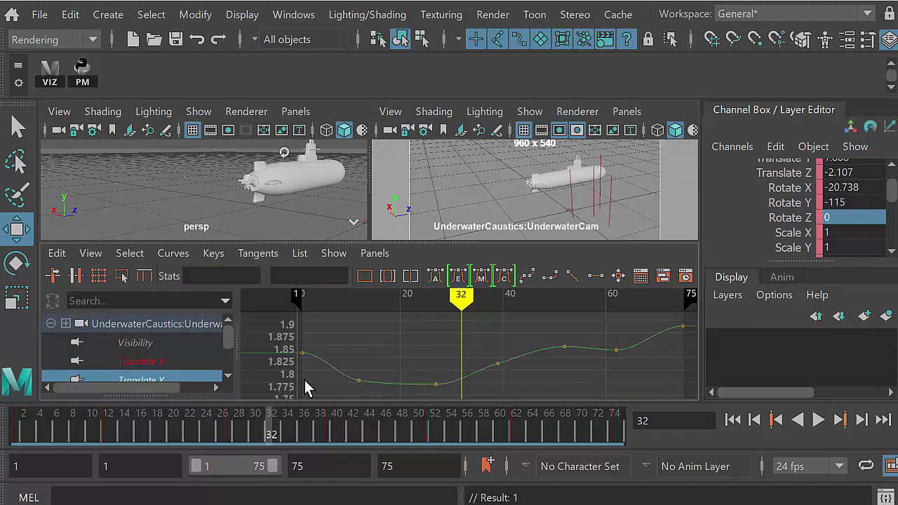
{"action": "left_click_drag", "start_coordinate": [335, 352], "coordinate": [460, 391]}
{"action": "middle_click_drag", "start_coordinate": [459, 391], "coordinate": [445, 369], "text": "shift"}
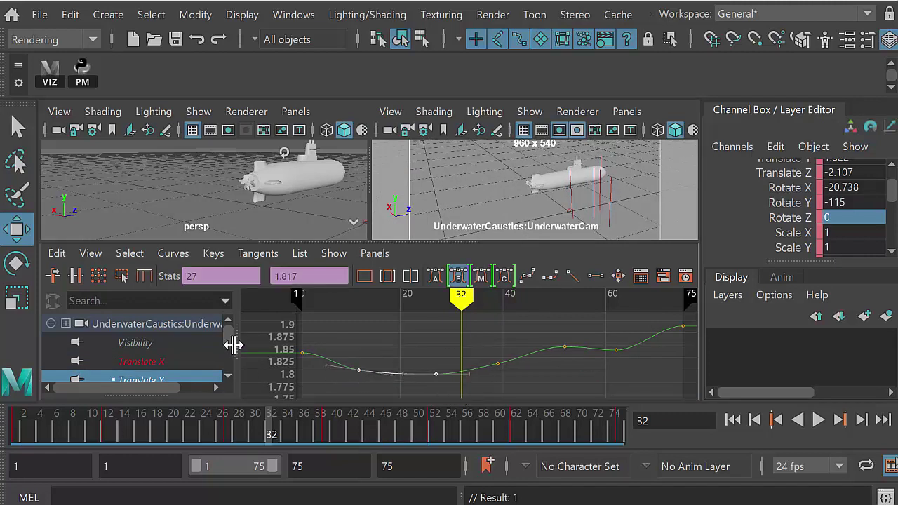
Raise the camera's Translate Z keys at frames 12 and 27 to soften that curve's early dip
{"action": "scroll", "coordinate": [226, 344], "scroll_direction": "down", "scroll_amount": 3}
{"action": "scroll", "coordinate": [225, 337], "scroll_direction": "up", "scroll_amount": 1}
{"action": "left_click", "coordinate": [207, 360]}
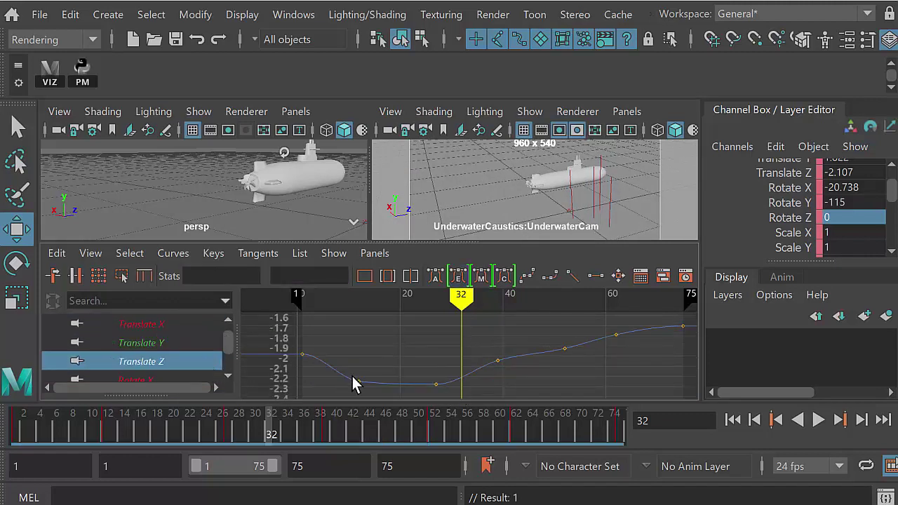
{"action": "left_click_drag", "start_coordinate": [390, 387], "coordinate": [453, 394]}
{"action": "middle_click_drag", "start_coordinate": [445, 380], "coordinate": [445, 371], "text": "shift"}
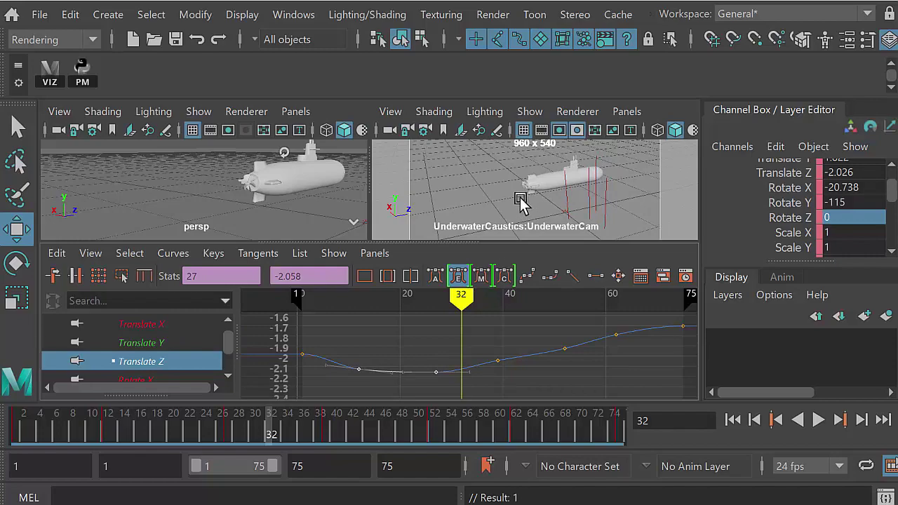
Maximize the UnderwaterCam view and play back the smoothed camera animation, stopping at frame 36
{"action": "key", "text": "space"}
{"action": "left_click", "coordinate": [818, 419]}
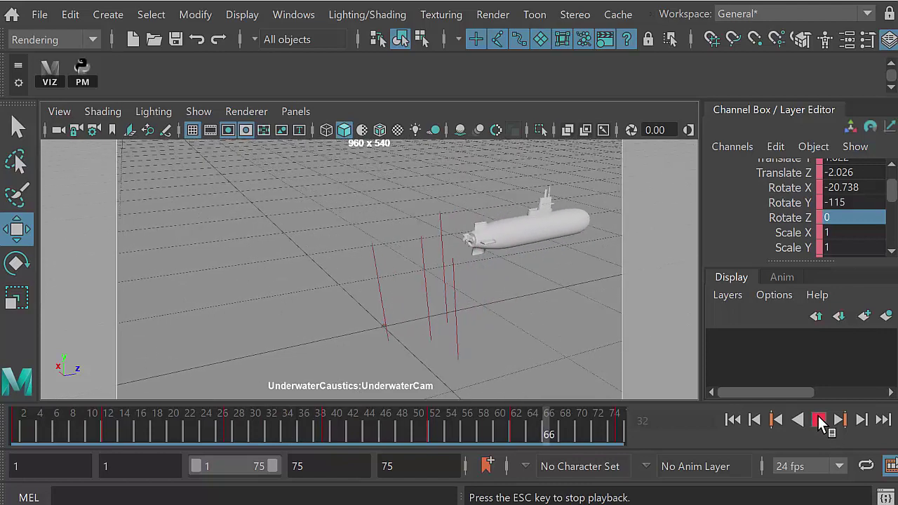
{"action": "left_click", "coordinate": [820, 419]}
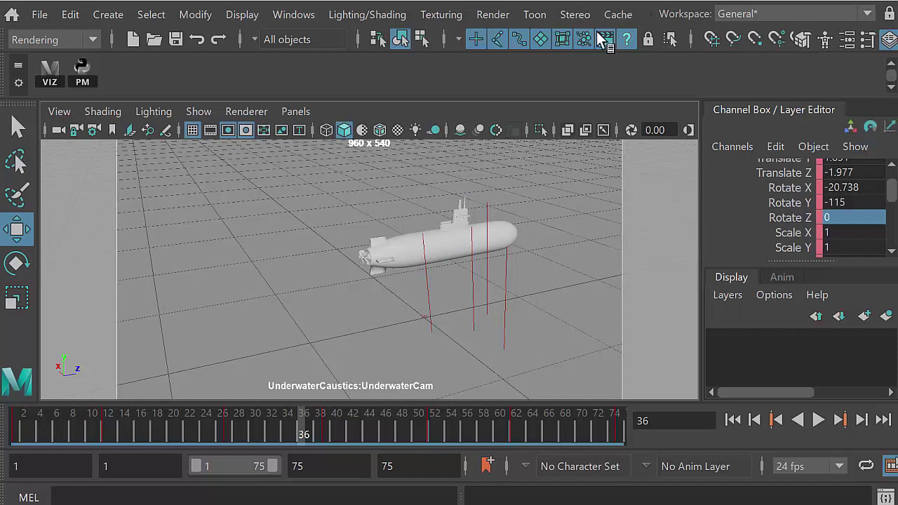
Render frame 36 from the UnderwaterCam view as a test and close the render window
{"action": "left_click", "coordinate": [498, 15]}
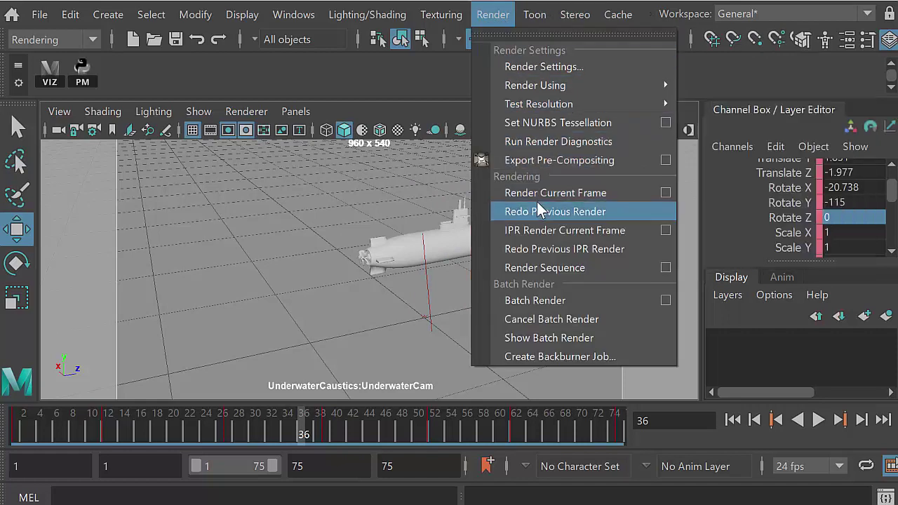
{"action": "mouse_move", "coordinate": [548, 86]}
{"action": "left_click", "coordinate": [547, 192]}
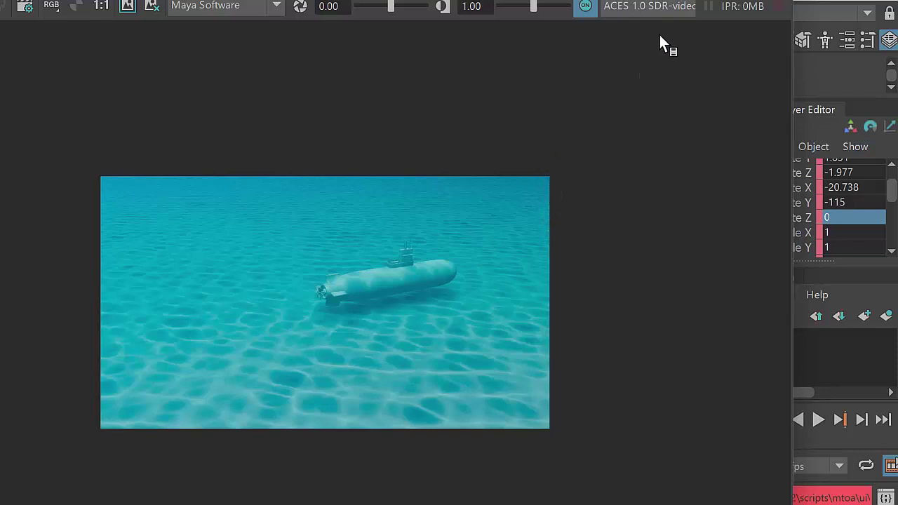
{"action": "left_click", "coordinate": [710, 0]}
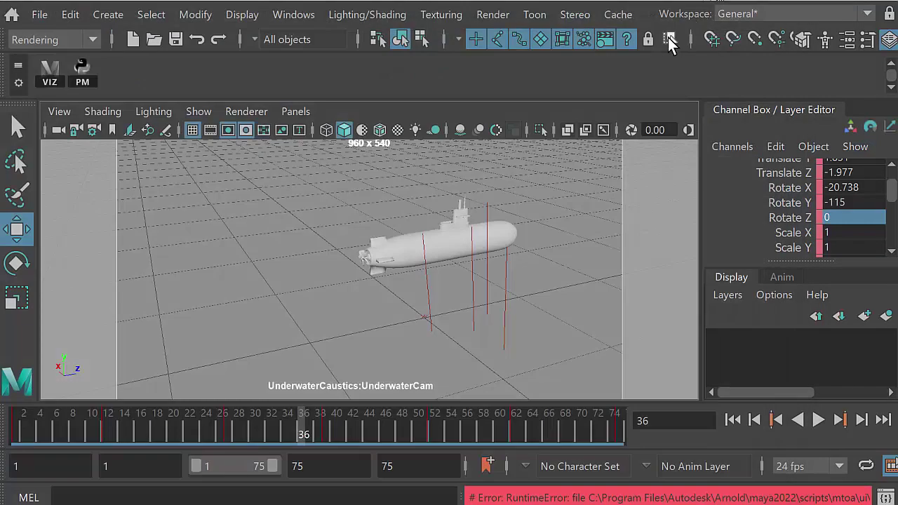
Check the renderable camera and image size in Render Settings, and set the end frame to 75
{"action": "left_click", "coordinate": [503, 15]}
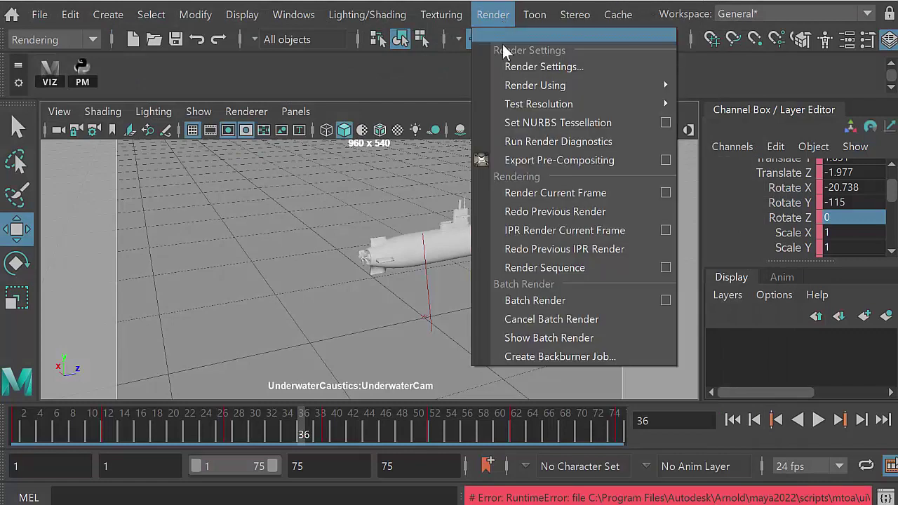
{"action": "left_click", "coordinate": [533, 67]}
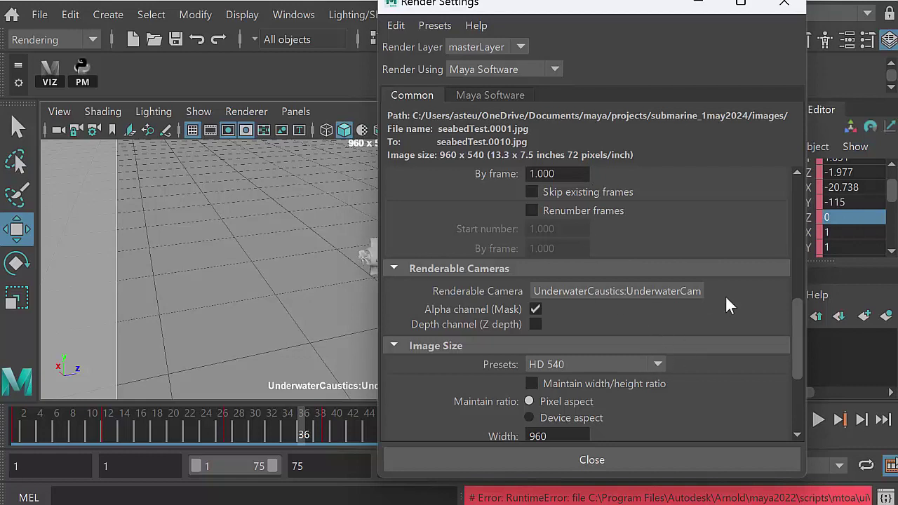
{"action": "scroll", "coordinate": [789, 313], "scroll_direction": "down", "scroll_amount": 2}
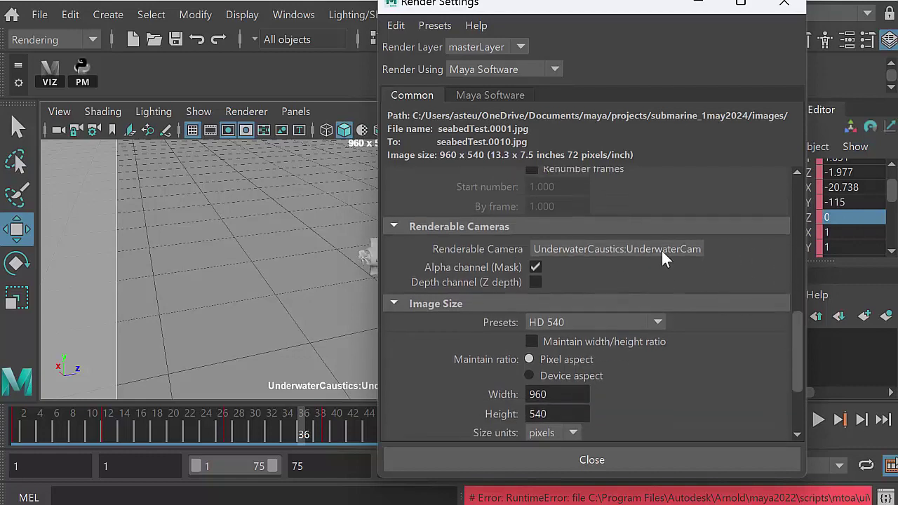
{"action": "left_click_drag", "start_coordinate": [797, 317], "coordinate": [805, 269]}
{"action": "left_click_drag", "start_coordinate": [575, 253], "coordinate": [527, 252]}
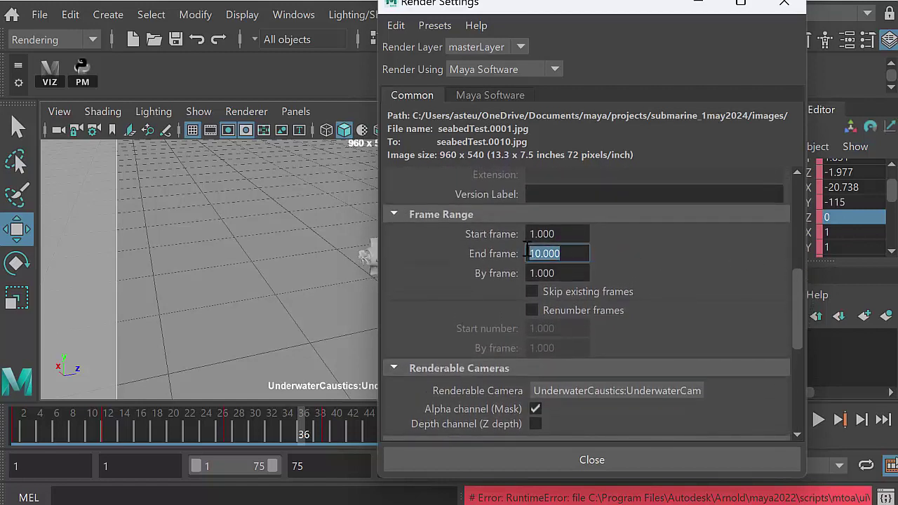
{"action": "type", "text": "75"}
{"action": "left_click", "coordinate": [494, 457]}
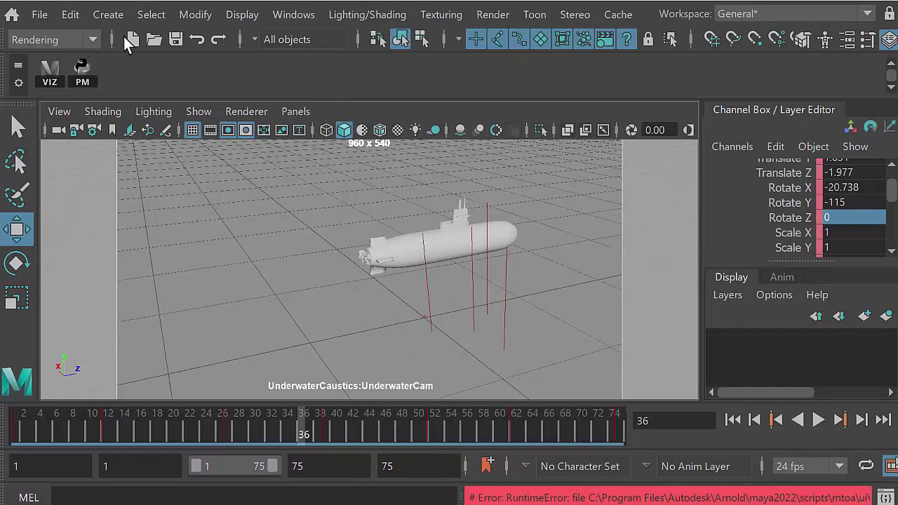
Render frames 1 to 75 as a sequence with UnderwaterCam as the current camera
{"action": "left_click", "coordinate": [492, 14]}
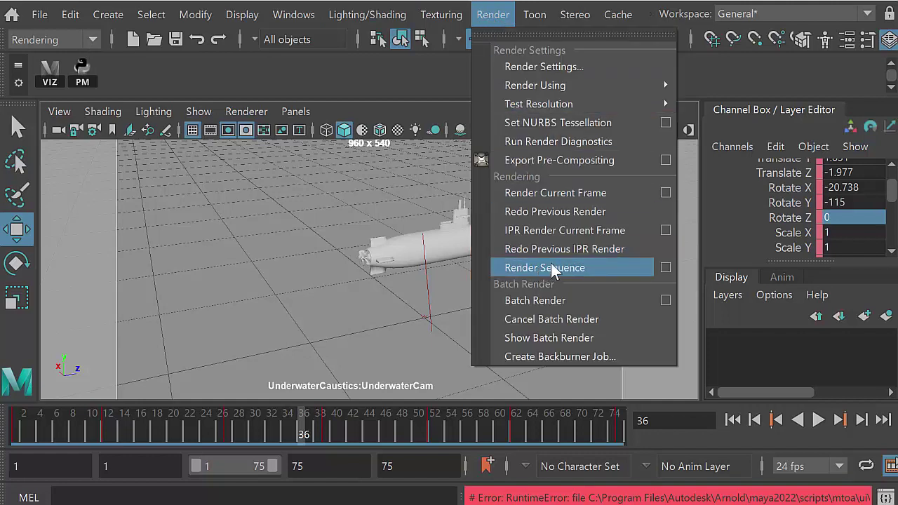
{"action": "left_click", "coordinate": [664, 268]}
{"action": "left_click", "coordinate": [502, 203]}
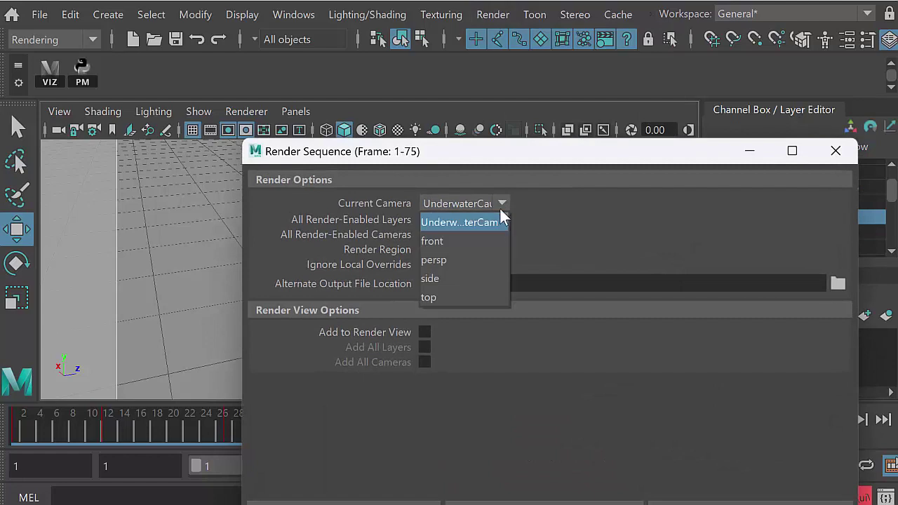
{"action": "left_click", "coordinate": [493, 222]}
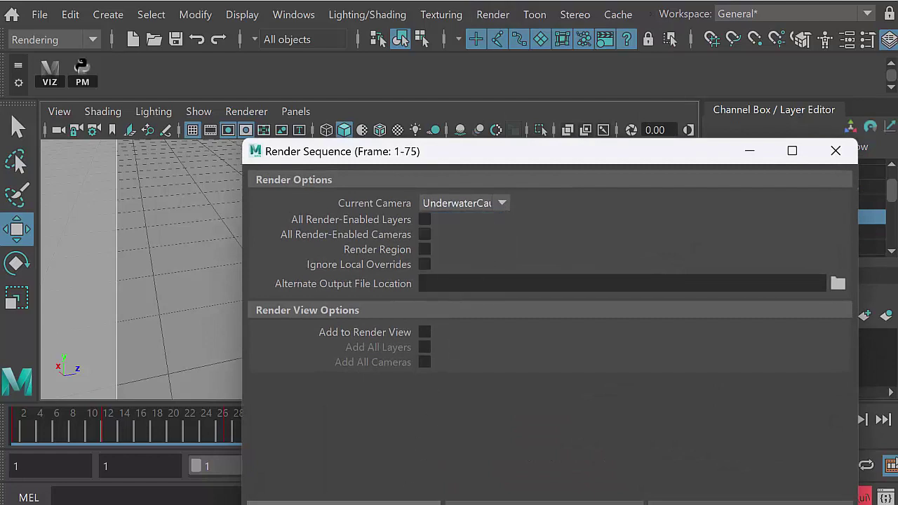
{"action": "left_click", "coordinate": [393, 502]}
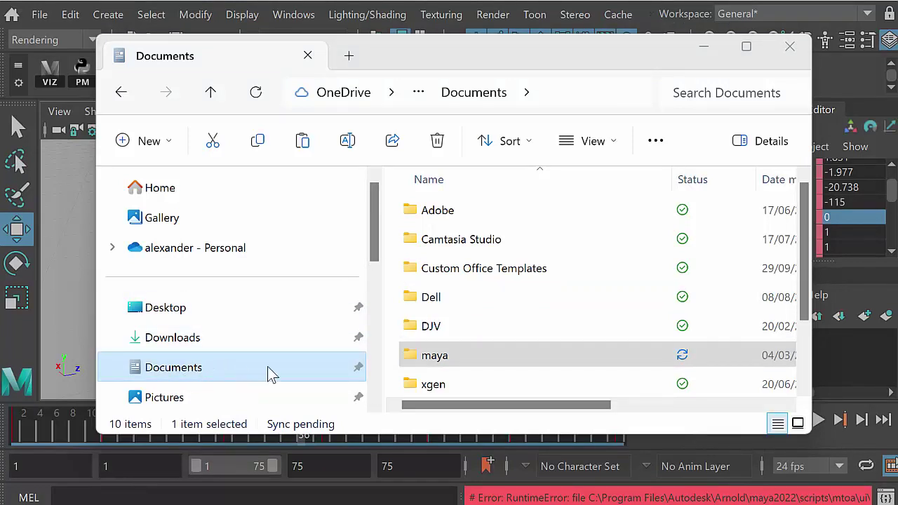
In File Explorer, open the submarine_1may2024 project's images/tmp folder under Documents/maya/projects and look through the rendered seabedTest frames
{"action": "double_click", "coordinate": [410, 356]}
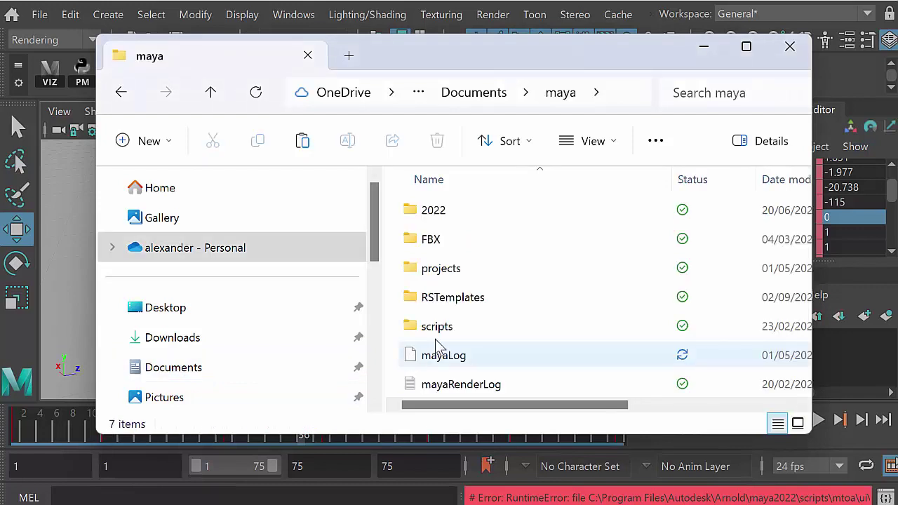
{"action": "double_click", "coordinate": [482, 272]}
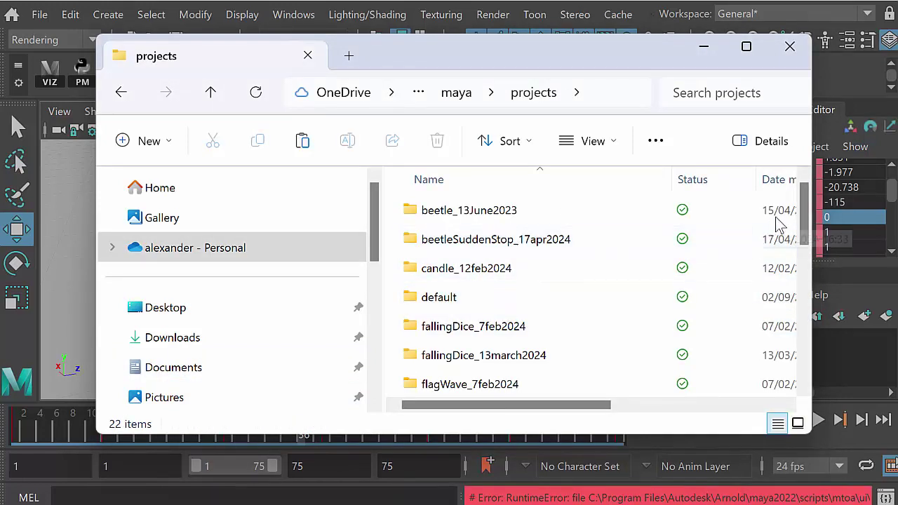
{"action": "left_click_drag", "start_coordinate": [805, 211], "coordinate": [801, 350]}
{"action": "double_click", "coordinate": [552, 359]}
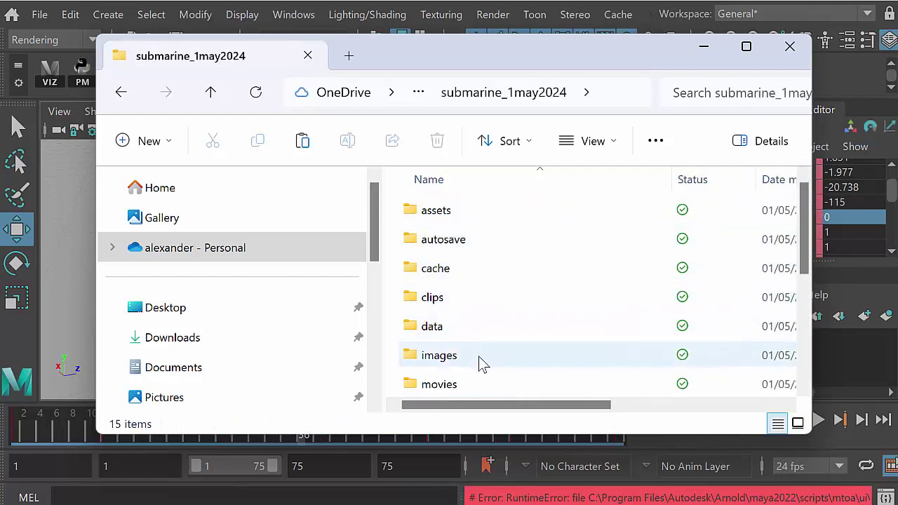
{"action": "double_click", "coordinate": [479, 357]}
{"action": "double_click", "coordinate": [477, 212]}
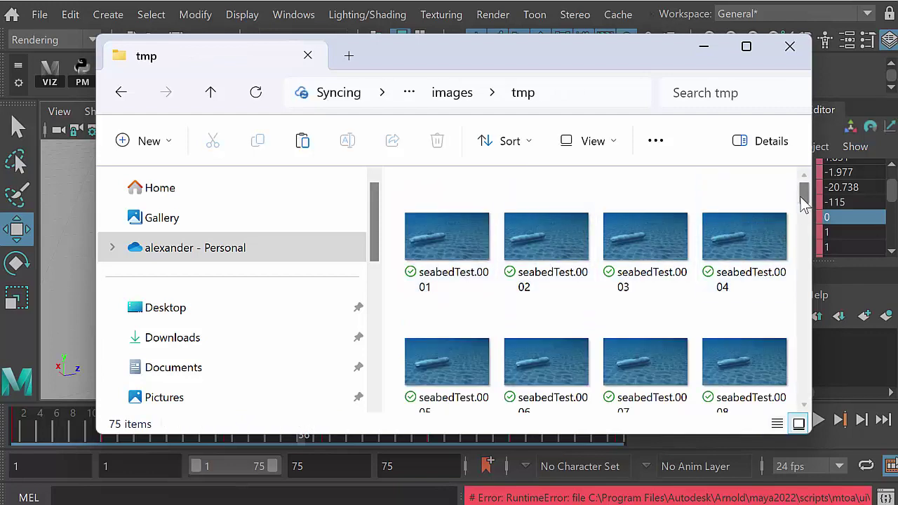
{"action": "left_click_drag", "start_coordinate": [804, 194], "coordinate": [796, 402]}
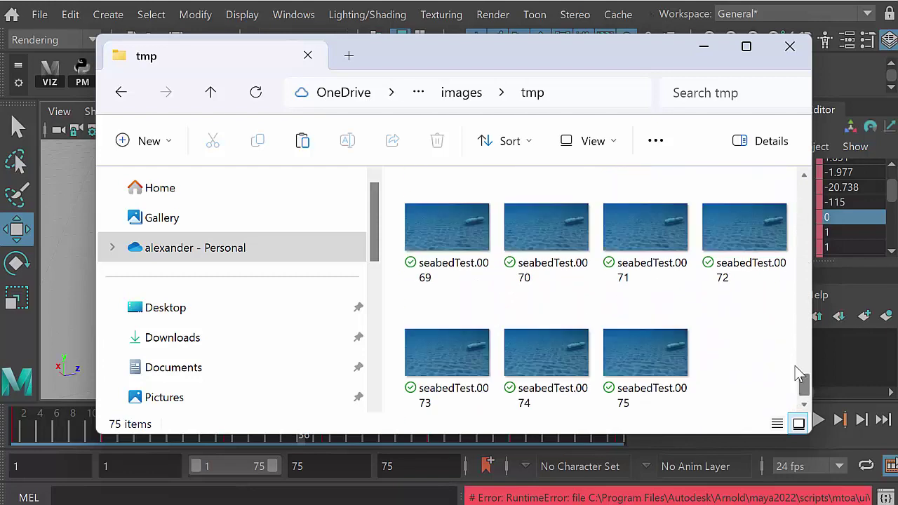
{"action": "left_click_drag", "start_coordinate": [795, 366], "coordinate": [796, 194]}
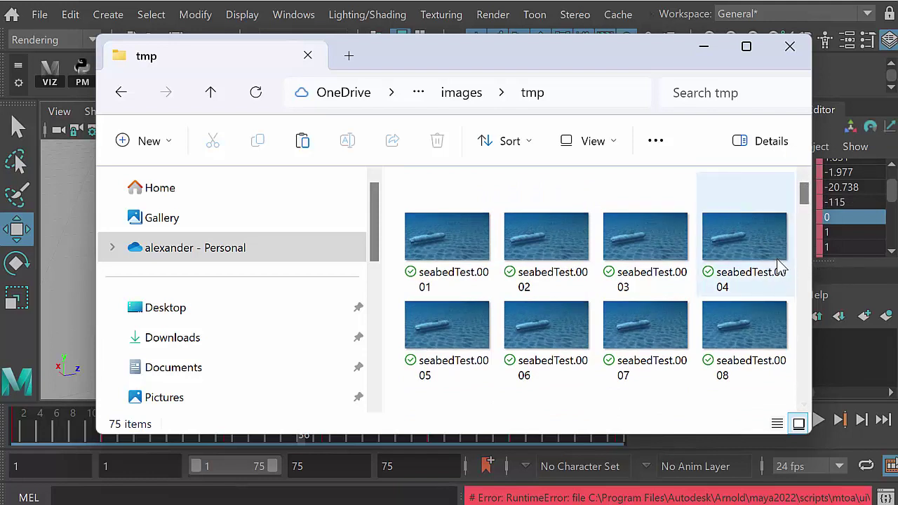
{"action": "mouse_move", "coordinate": [777, 271]}
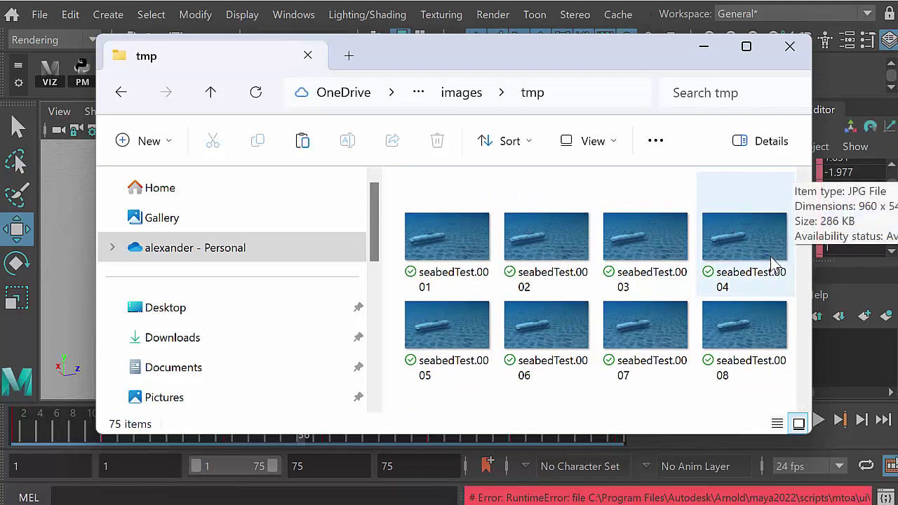